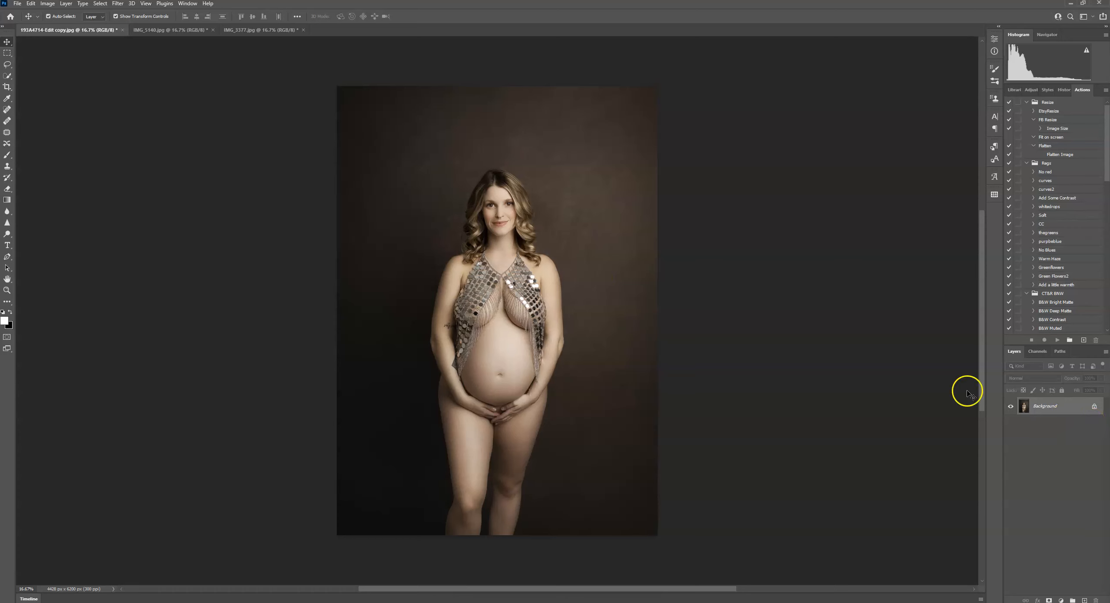
Place the Strip3 texture from the BackdropStrips folder as an embedded object in the maternity photo
click(17, 3)
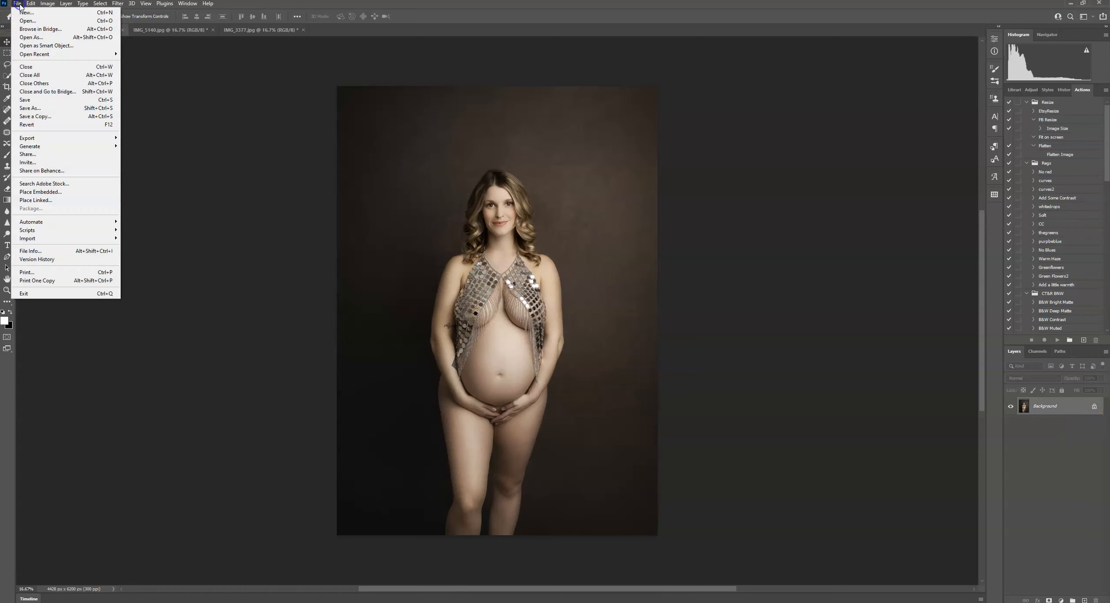
click(48, 193)
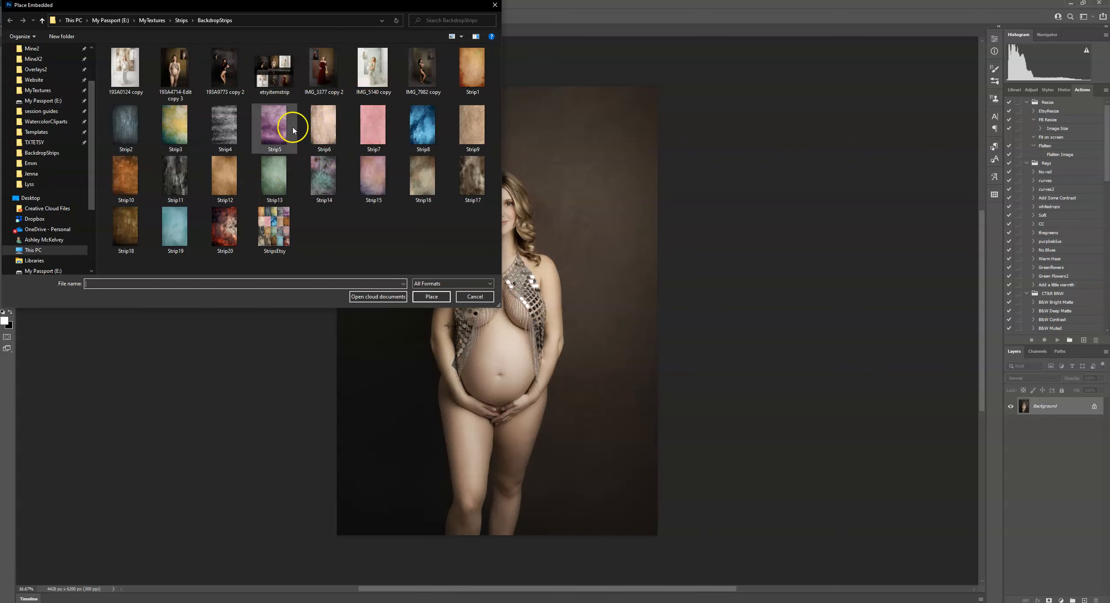
double_click(179, 131)
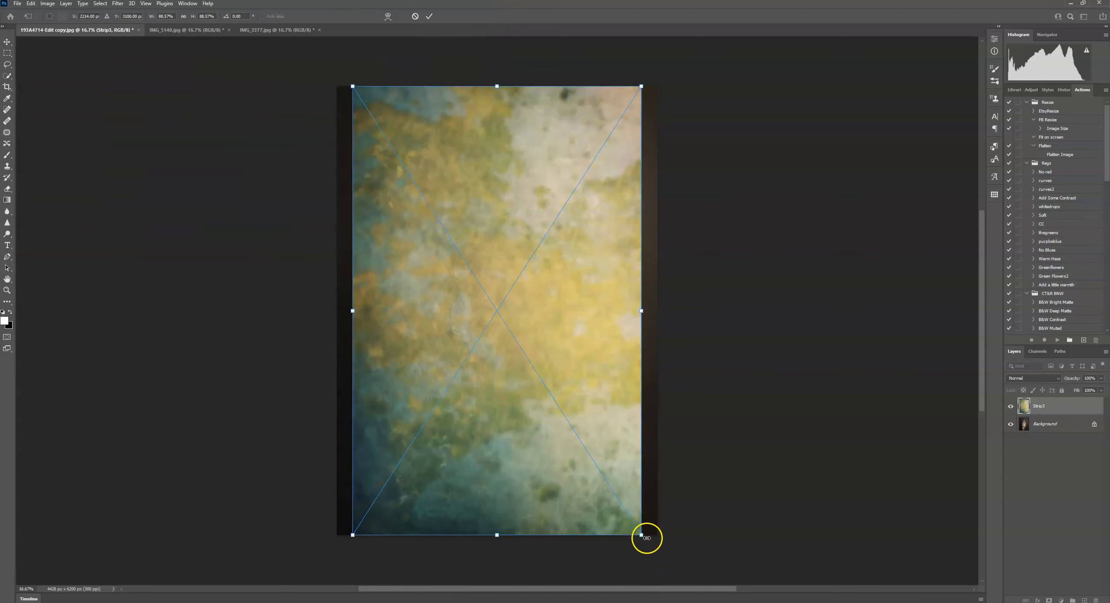
Shrink the Strip3 texture and centre it over the woman, extending past the photo's upper edge and ending above her knees
drag(641, 535, 602, 462)
drag(541, 419, 564, 408)
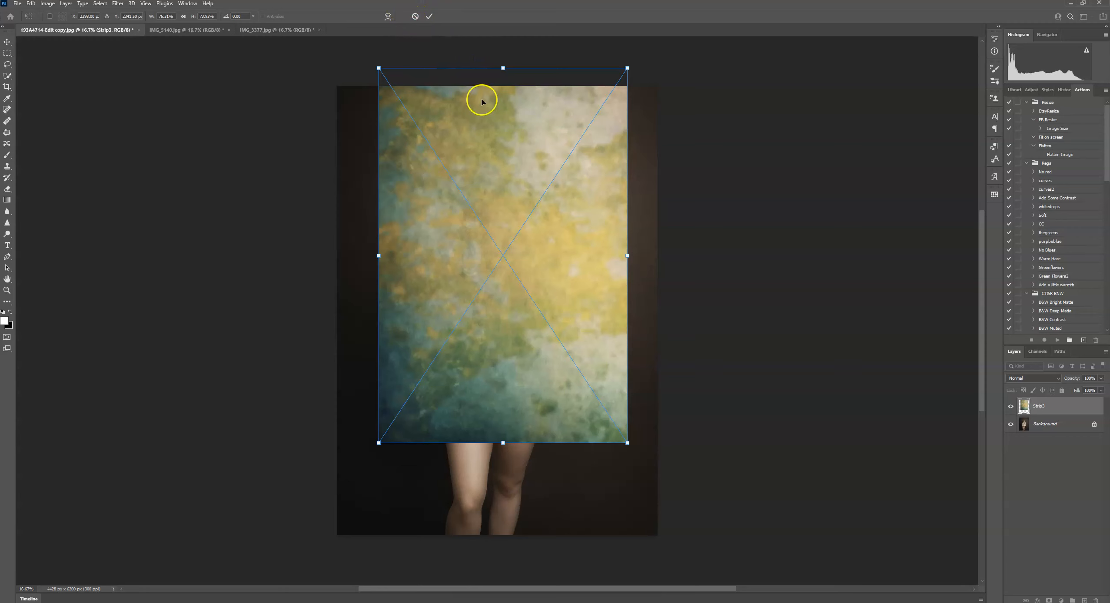
drag(627, 68, 622, 81)
drag(600, 120, 599, 112)
click(429, 16)
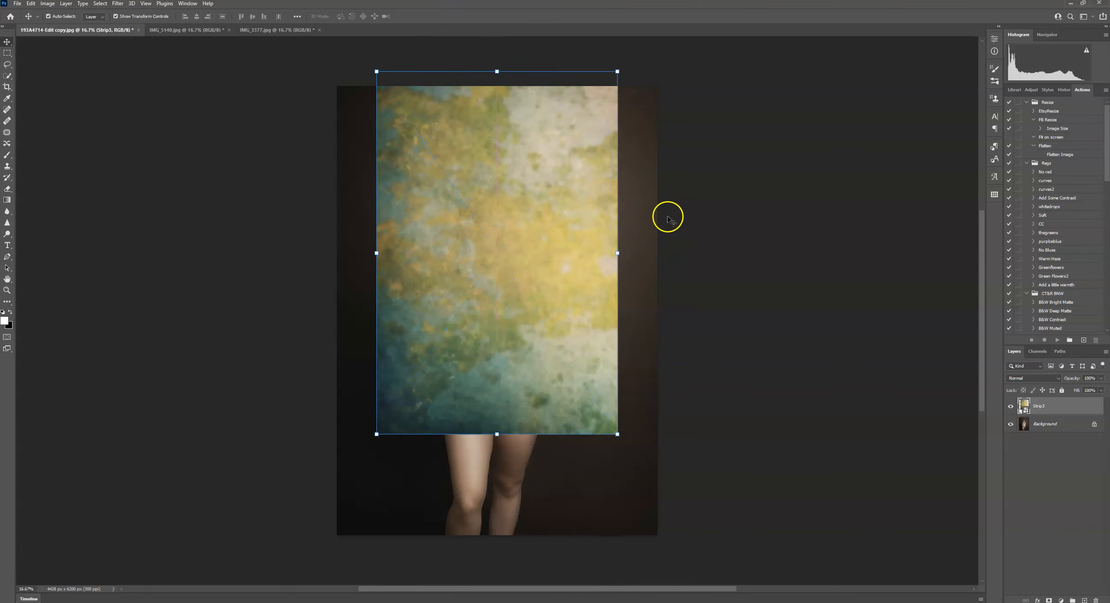
Preview Soft Light blending on the Strip3 layer without keeping it, and hide the layer
click(1014, 378)
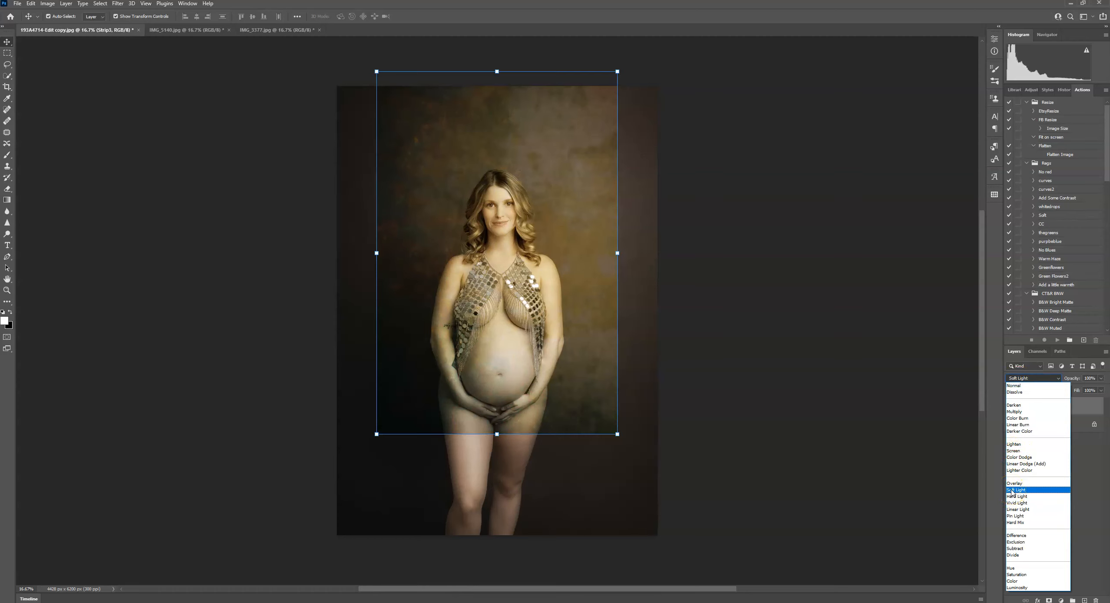
click(1085, 404)
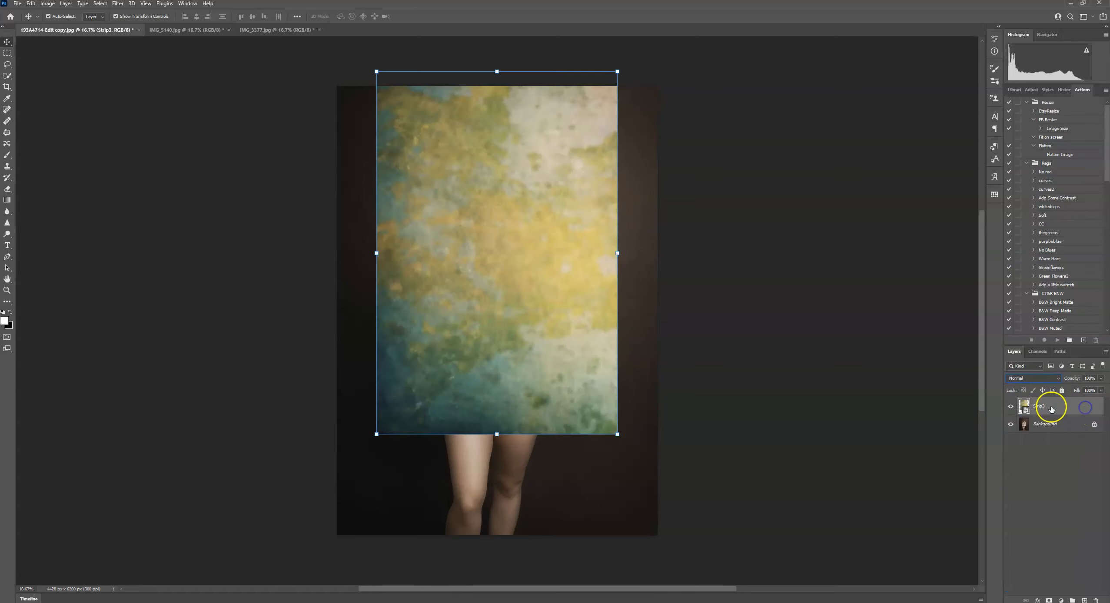
click(1010, 407)
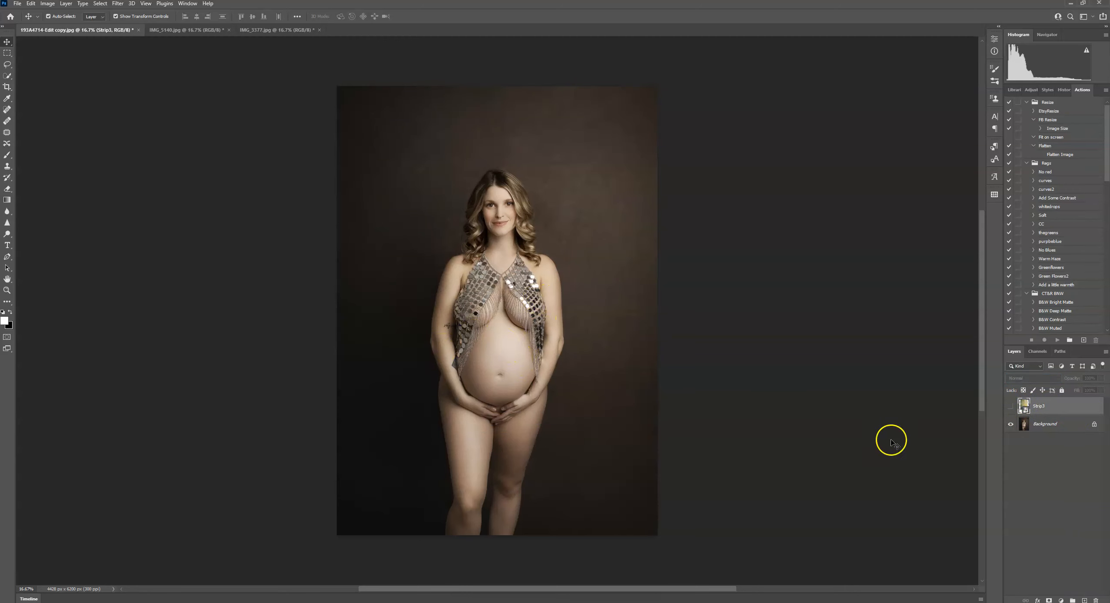
Select the woman on the Background layer with Select Subject and add the missed hair at the crown of her head
click(1051, 425)
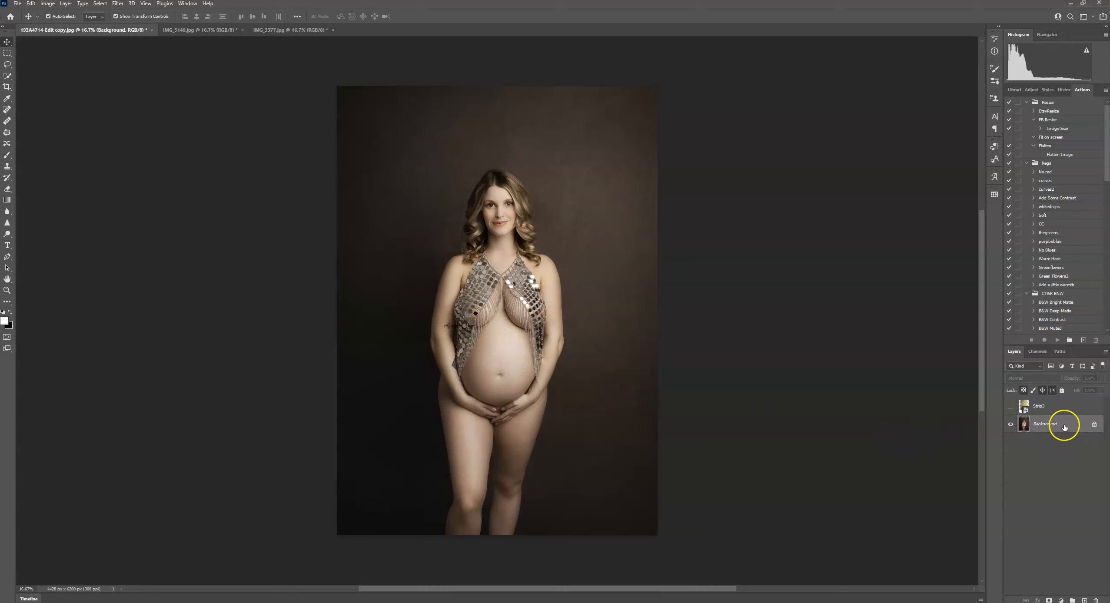
click(7, 77)
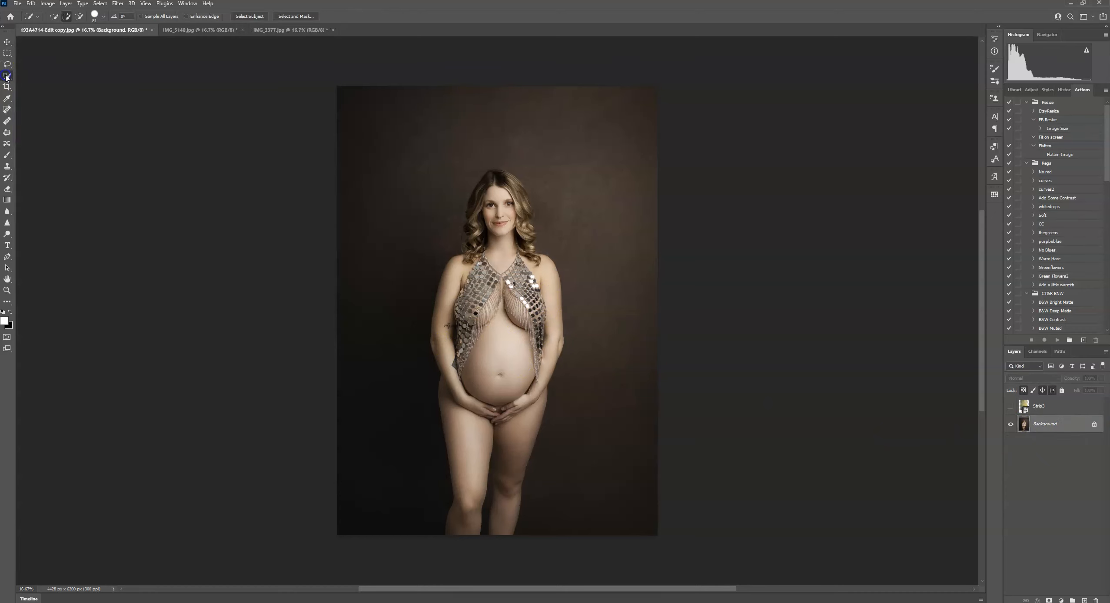
click(248, 16)
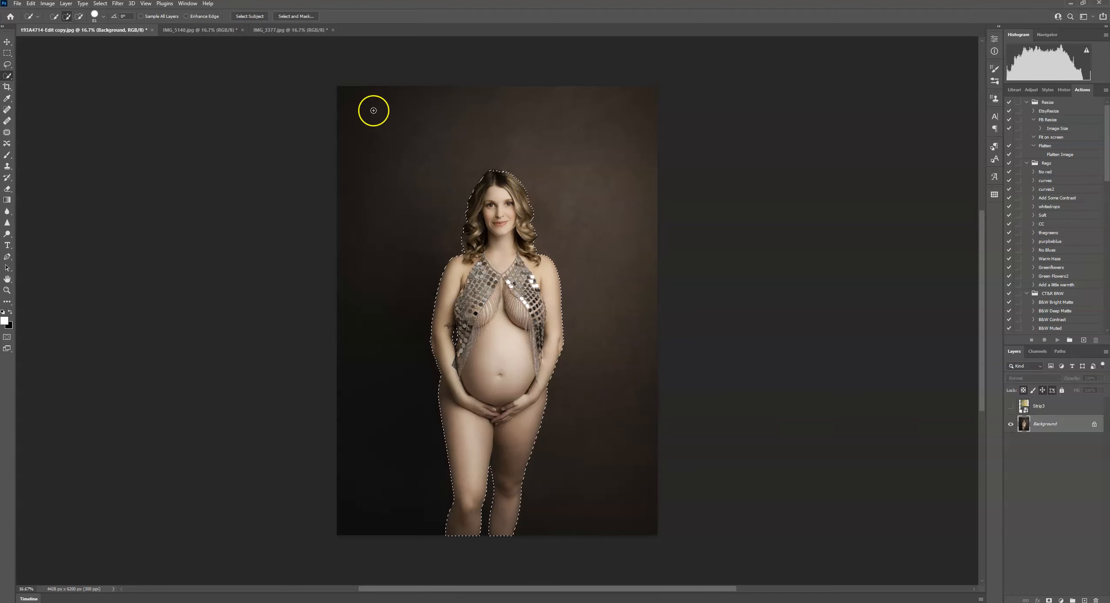
drag(498, 174, 503, 175)
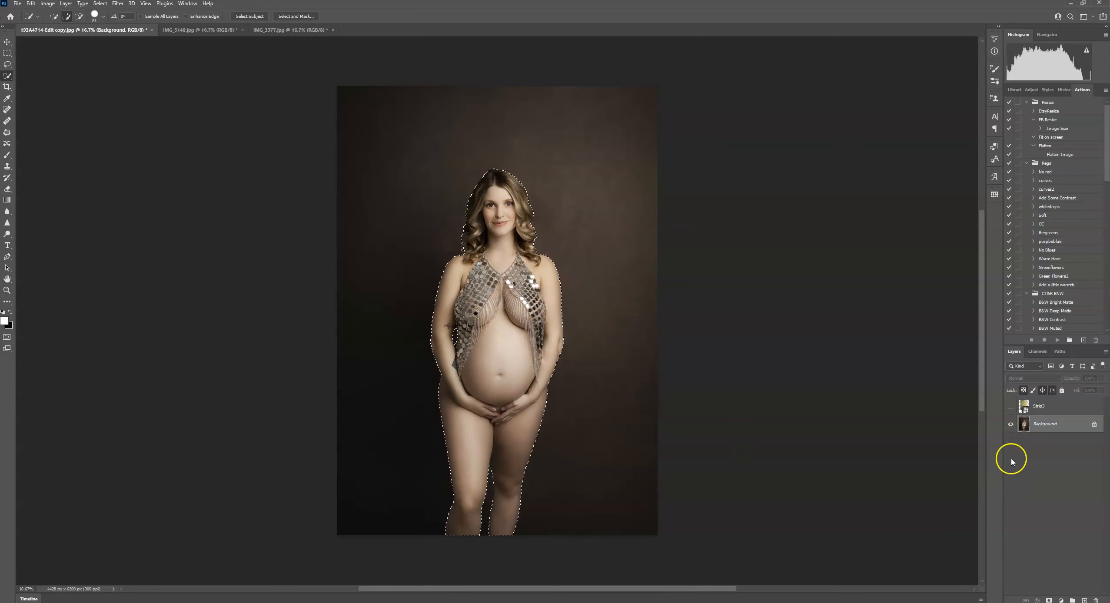
Duplicate the Background layer and add an inverted layer mask that hides the selected woman on the copy
drag(1055, 424, 1084, 601)
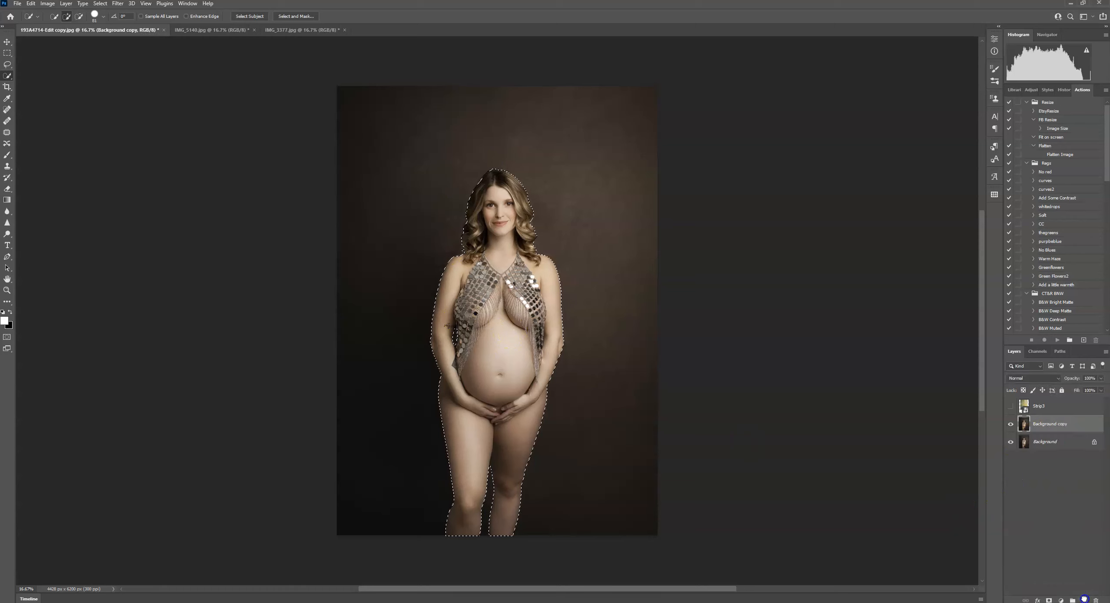
click(1050, 600)
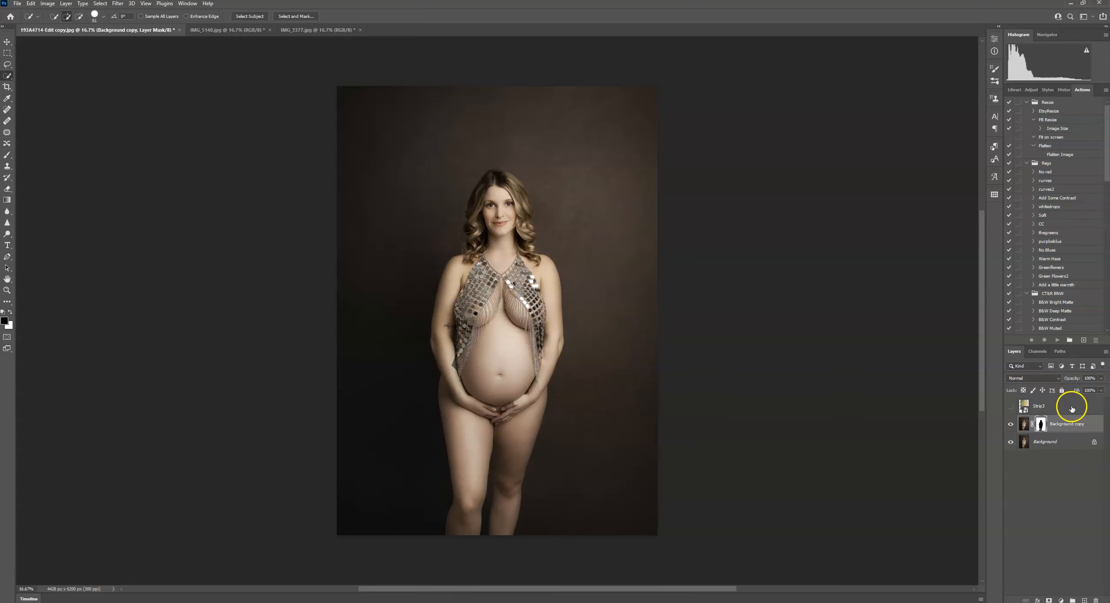
Show the Strip3 layer clipped to the masked Background copy and set its blend mode to Soft Light
click(1071, 407)
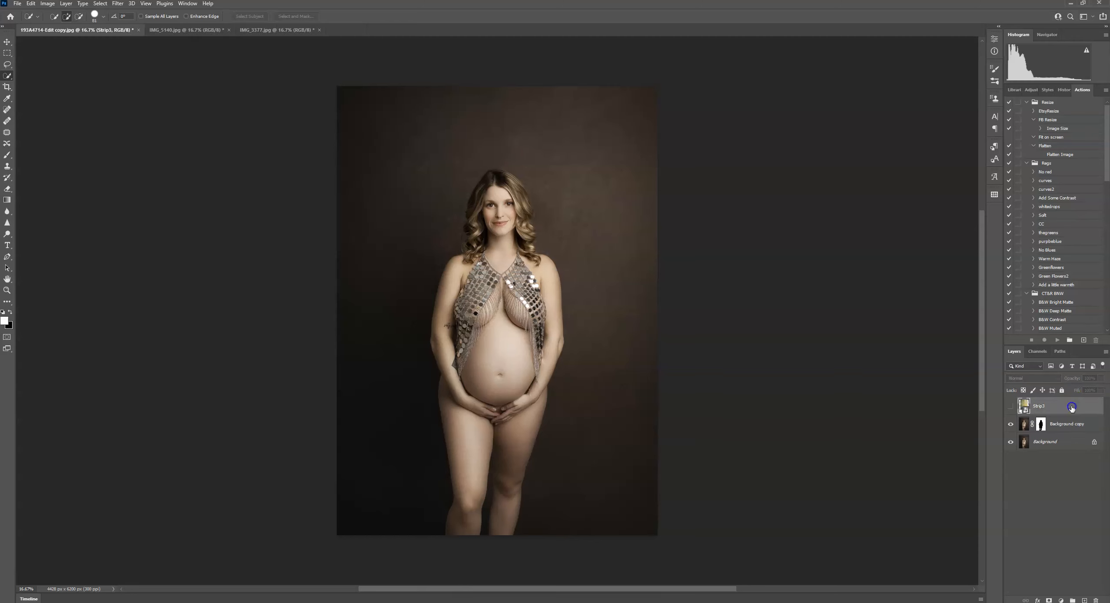
click(1011, 406)
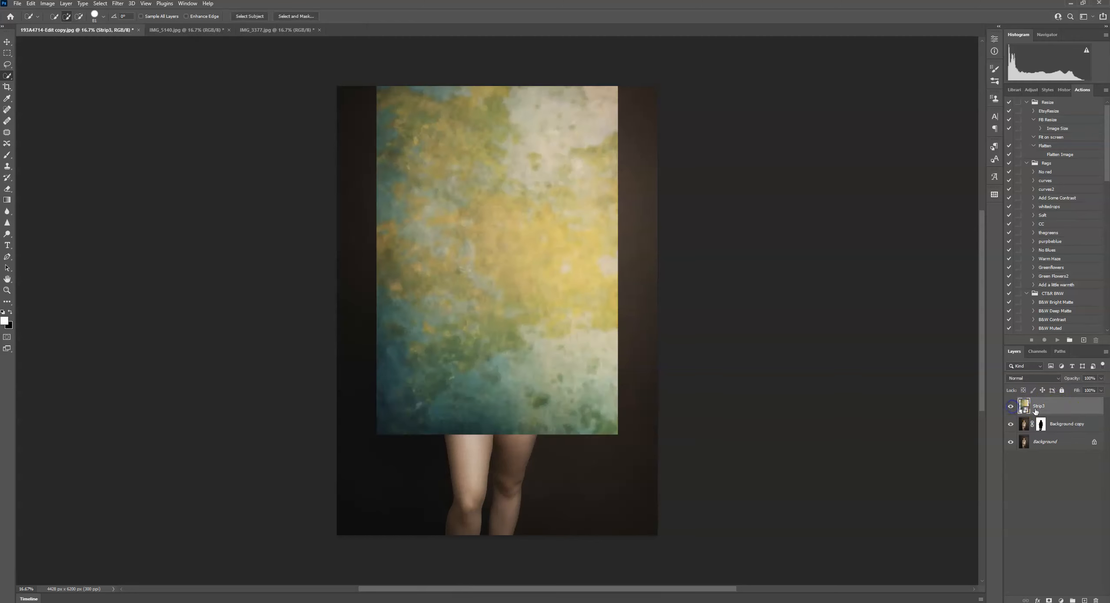
alt+click(1066, 413)
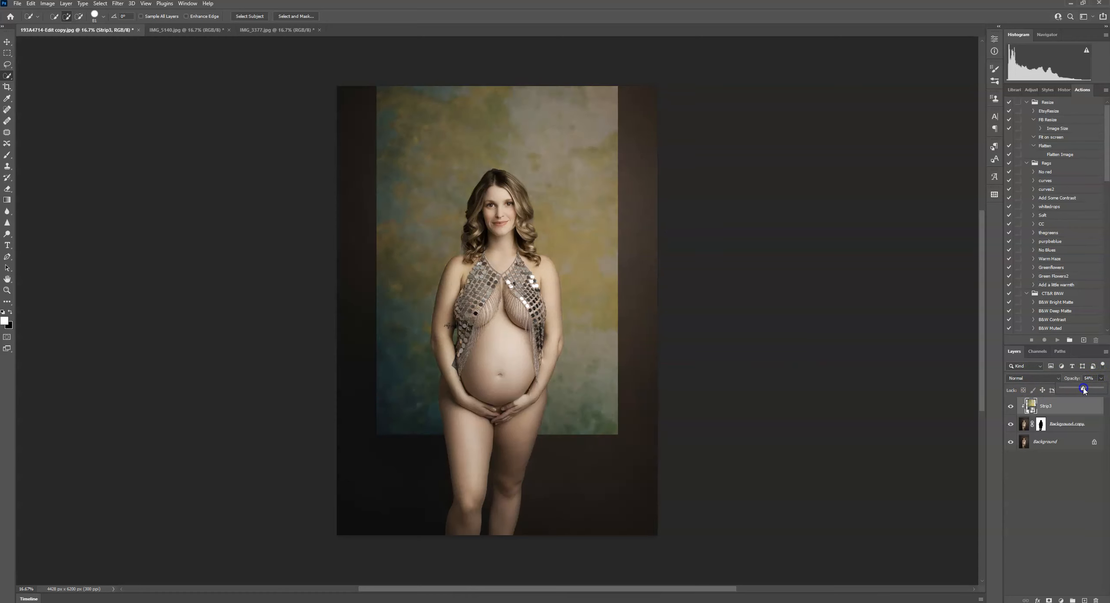
click(1034, 379)
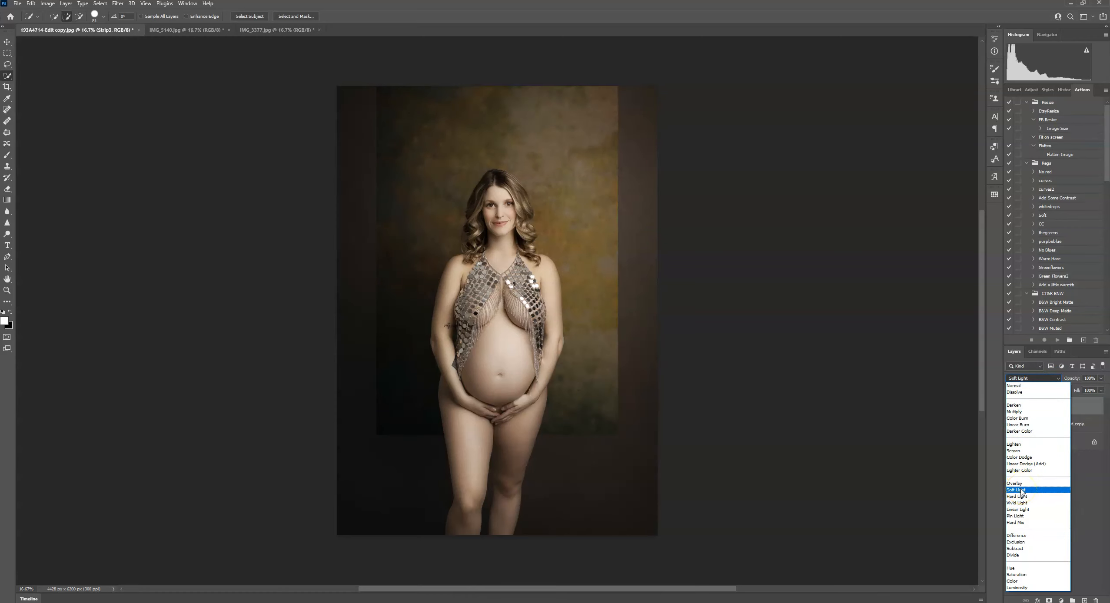
click(1019, 490)
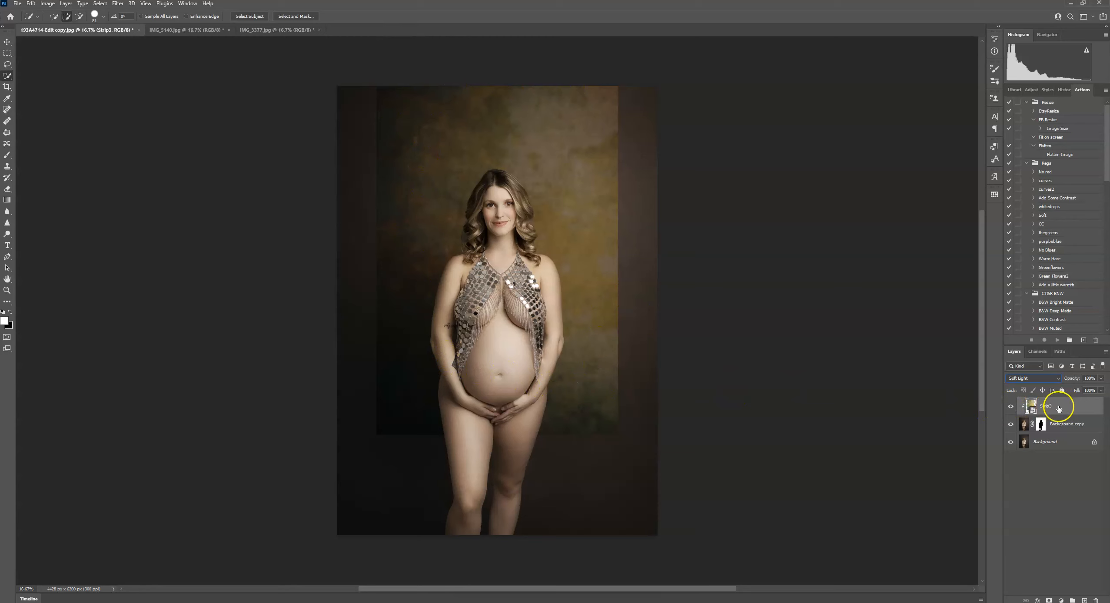
Apply a Gaussian Blur with a 6.0 pixel radius to the Strip3 layer
click(118, 4)
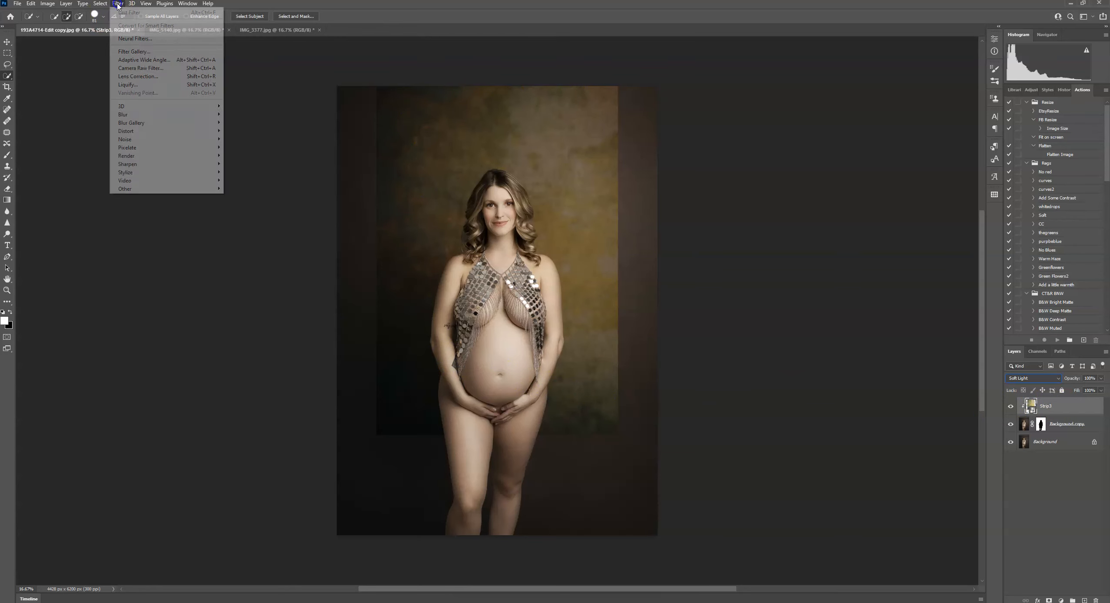
mouse_move(133, 114)
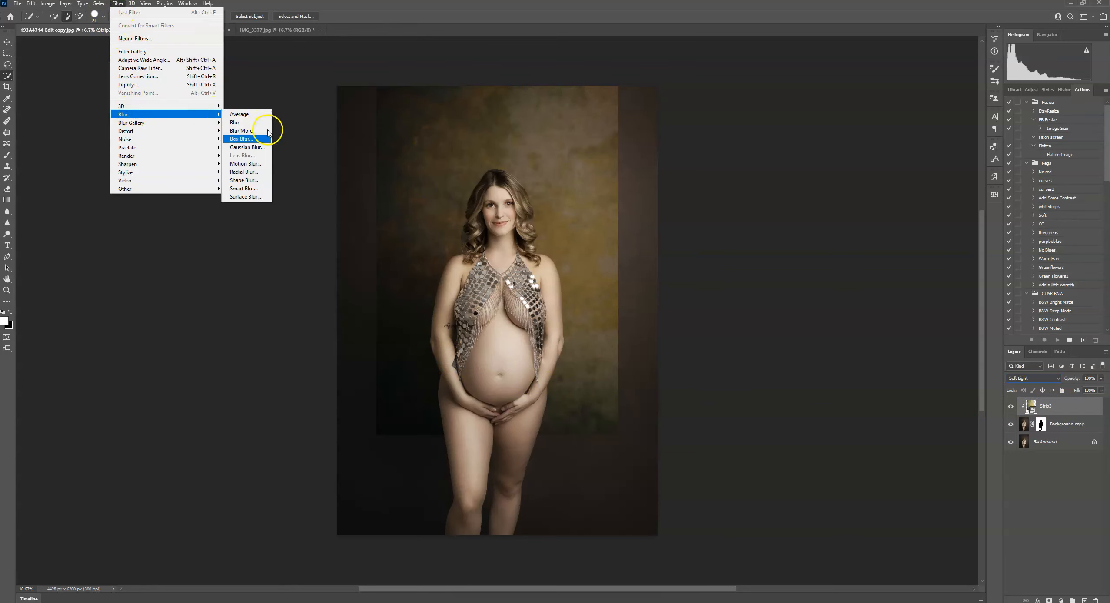
click(247, 147)
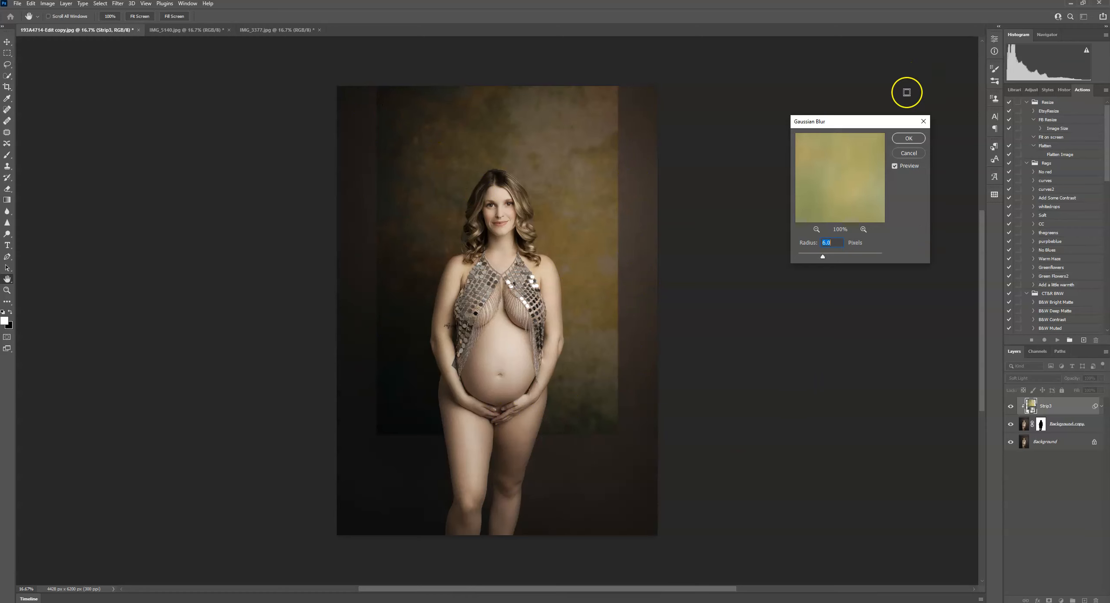
click(909, 138)
key(w)
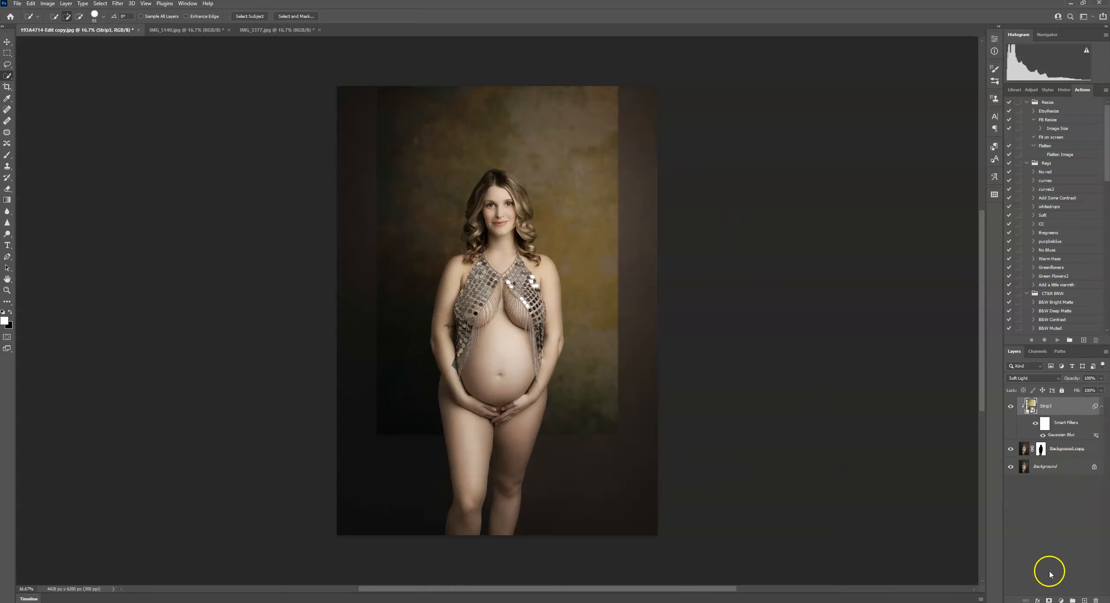
Add a Multiply drop shadow to Strip3 in dark brown 2d2824, with 50% opacity, 245 px distance and 250 px size
click(1038, 600)
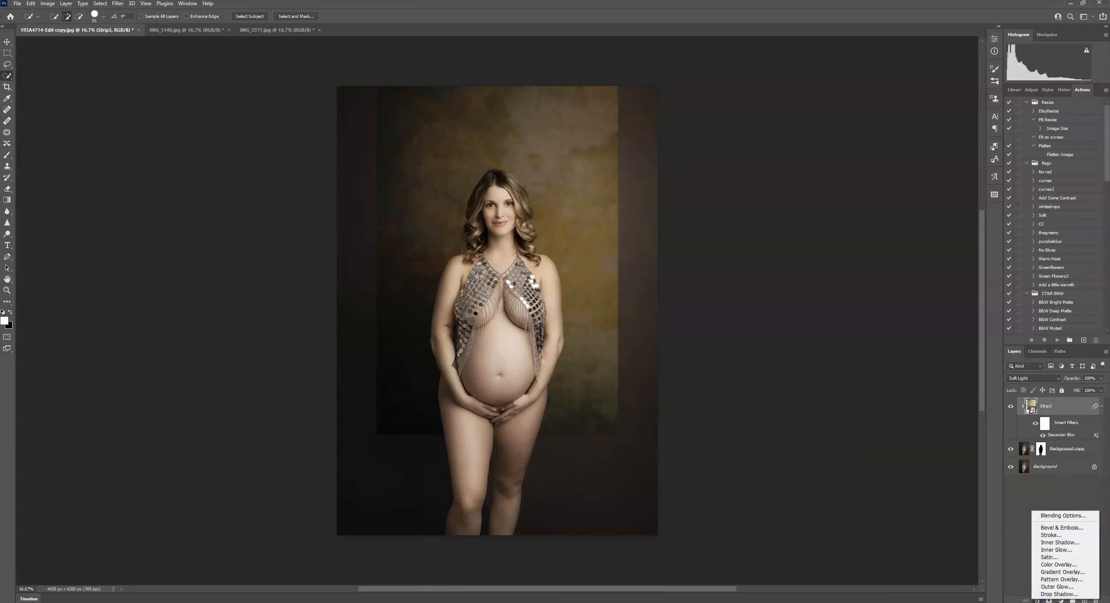
click(1068, 595)
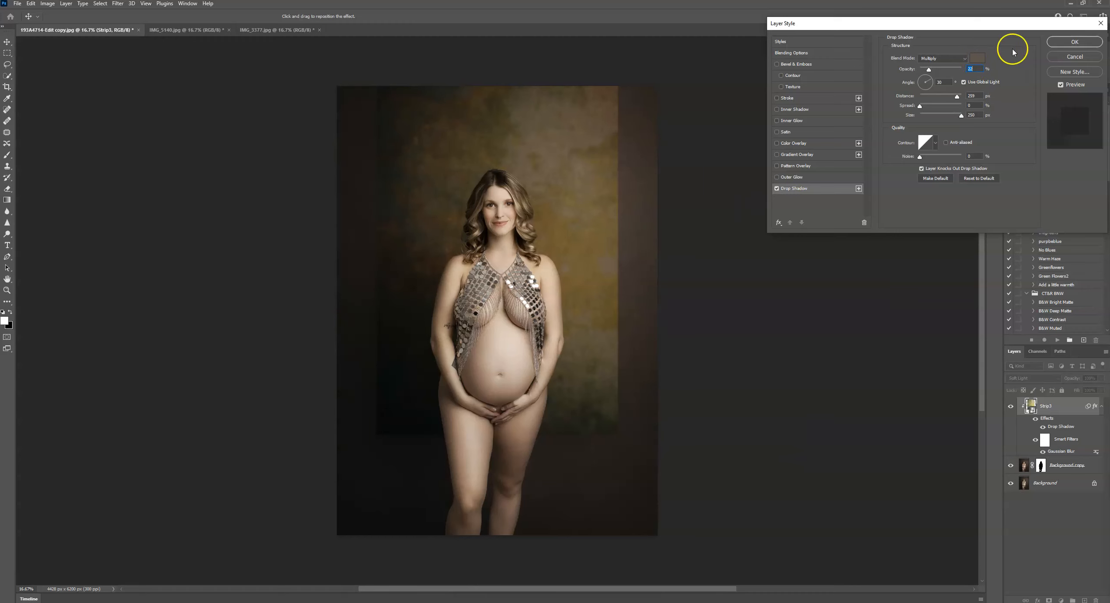
click(977, 59)
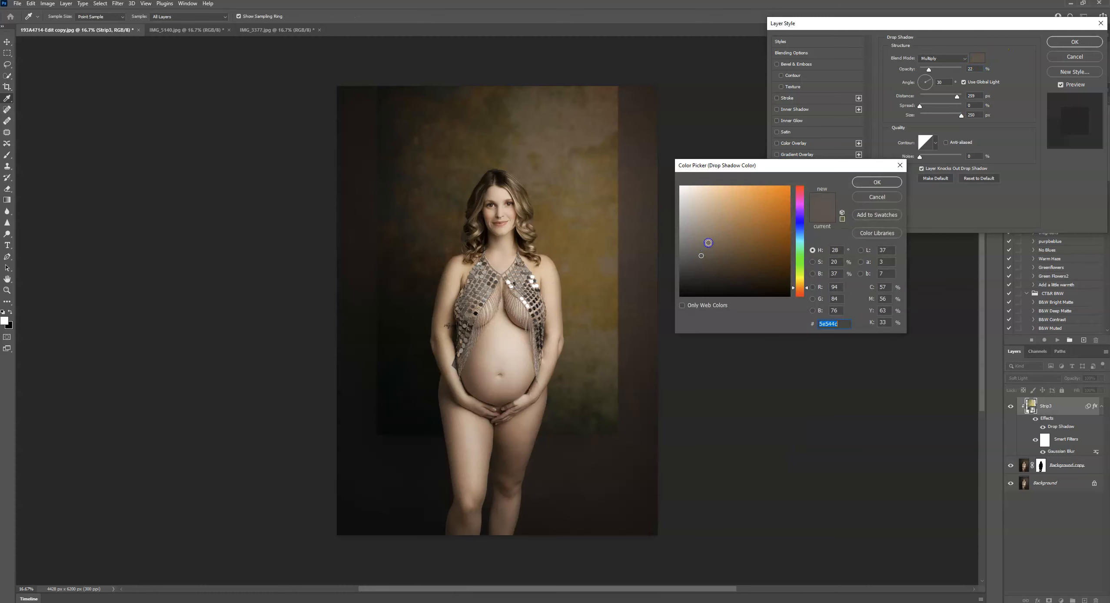
click(702, 277)
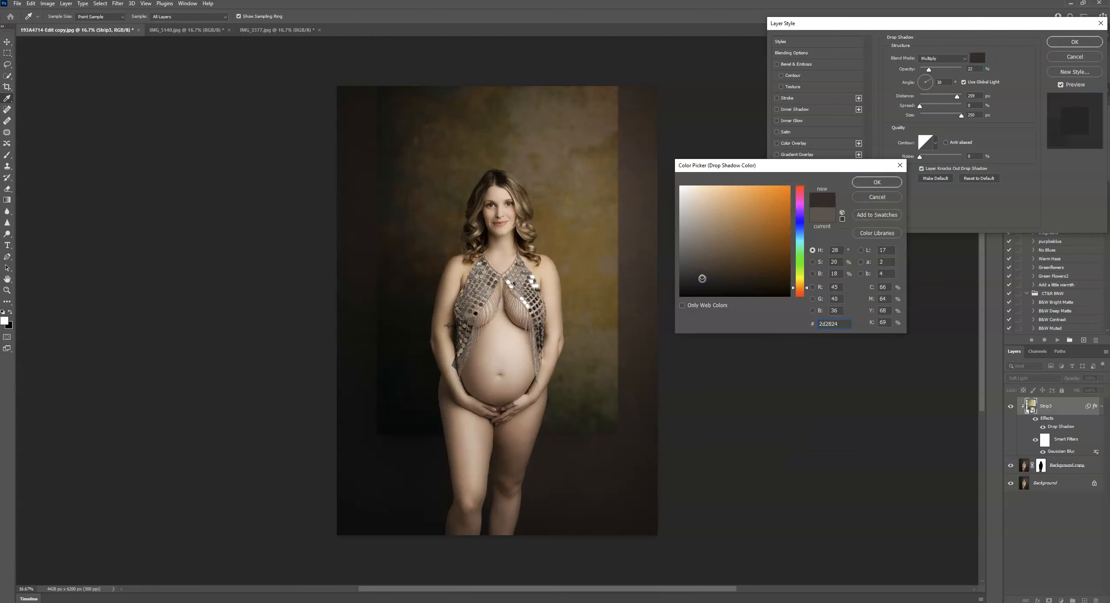
click(874, 198)
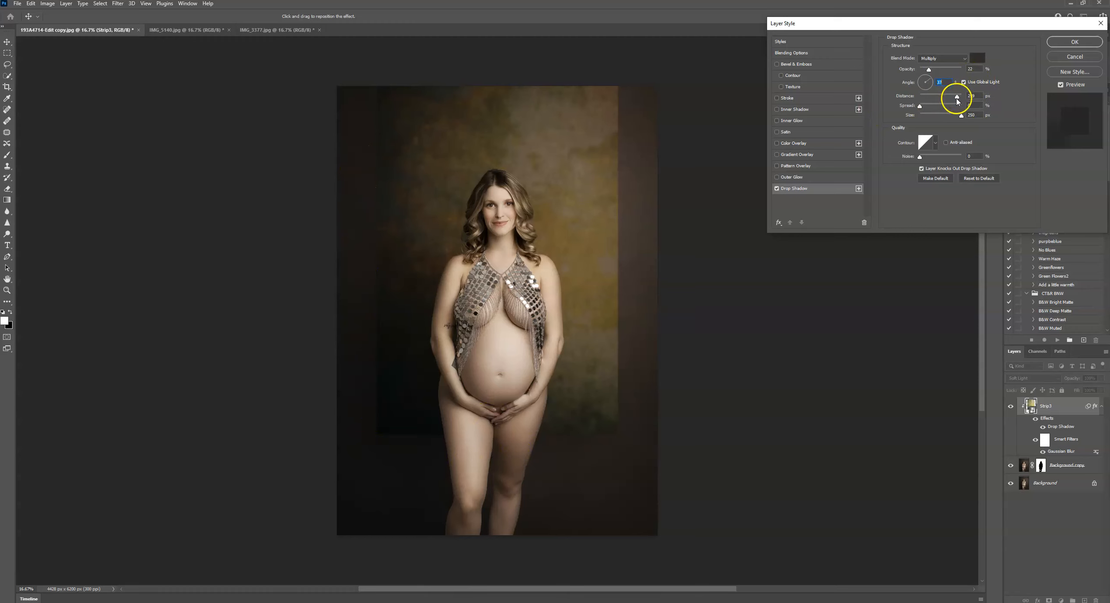
click(931, 70)
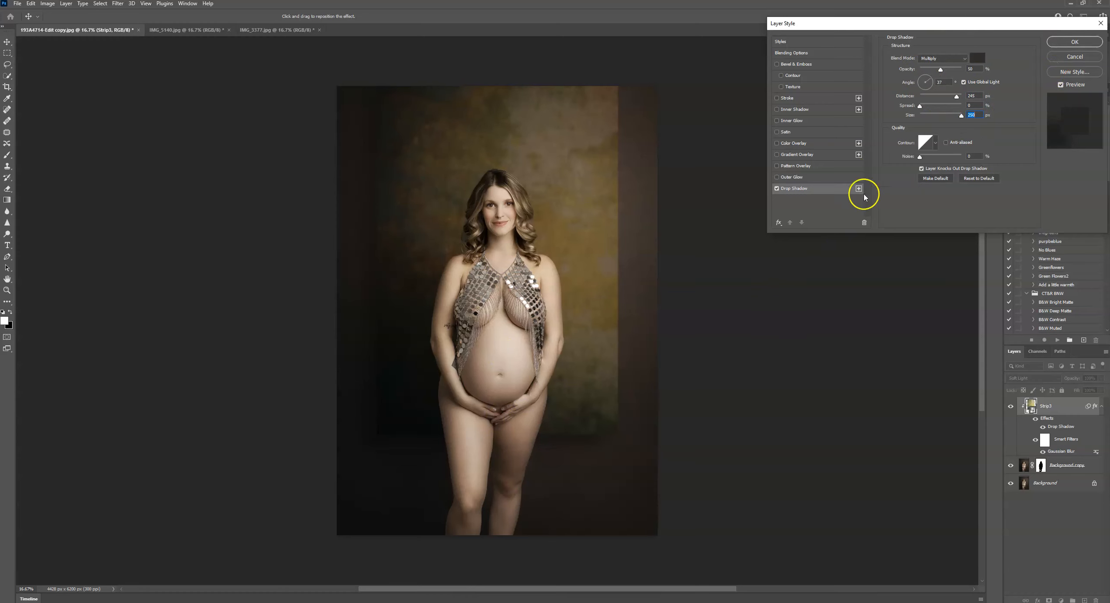
click(1072, 42)
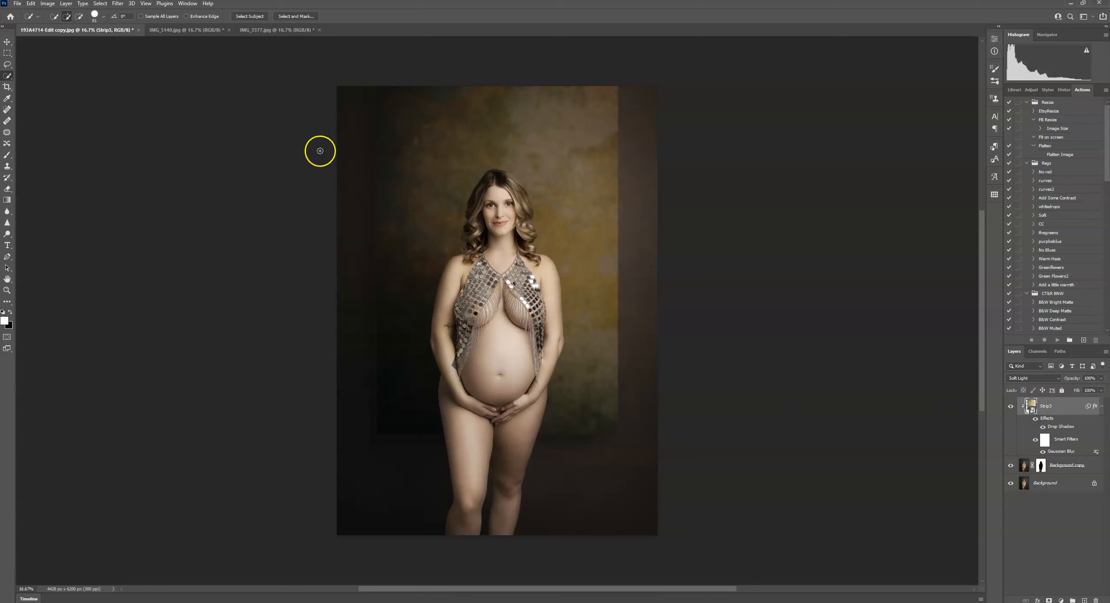
Lower the opacity of Strip3's drop shadow to about 34%
double_click(1049, 419)
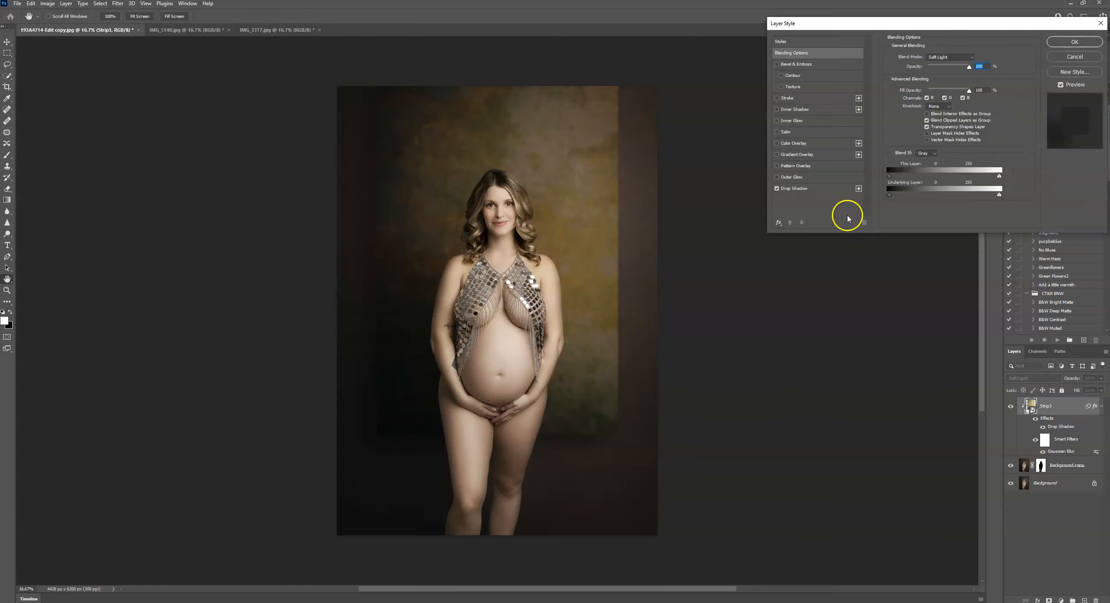
click(807, 189)
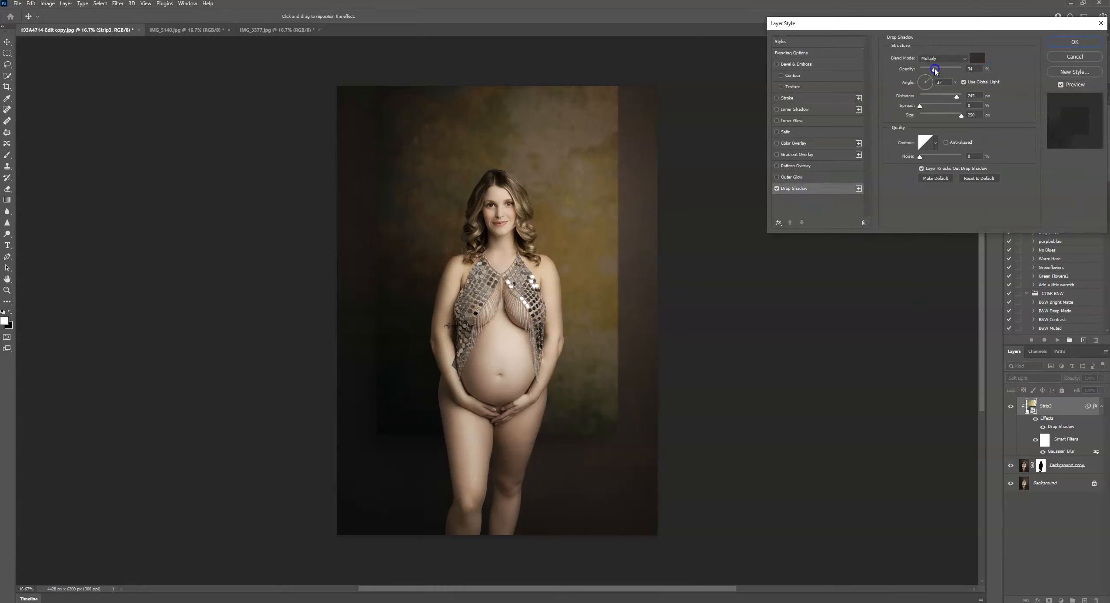
click(1074, 42)
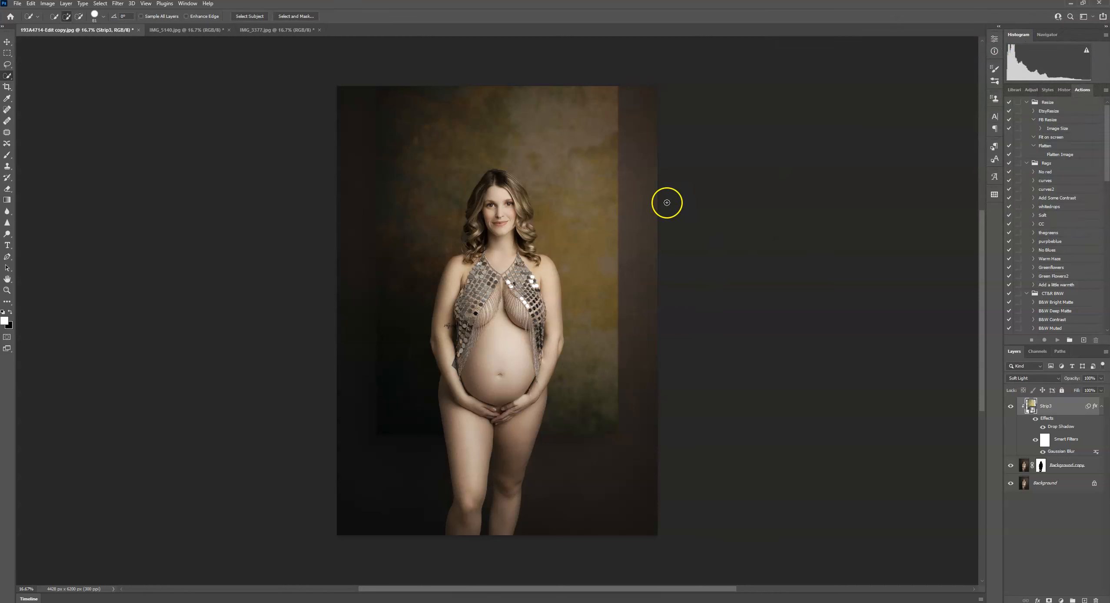
Toggle the Strip3 layer's visibility to compare the photo with and without the backdrop strip
click(1011, 408)
click(1011, 408)
click(1011, 408)
click(1011, 408)
Switch to the IMG_5140.jpg document and enlarge the photo to 25%
click(178, 32)
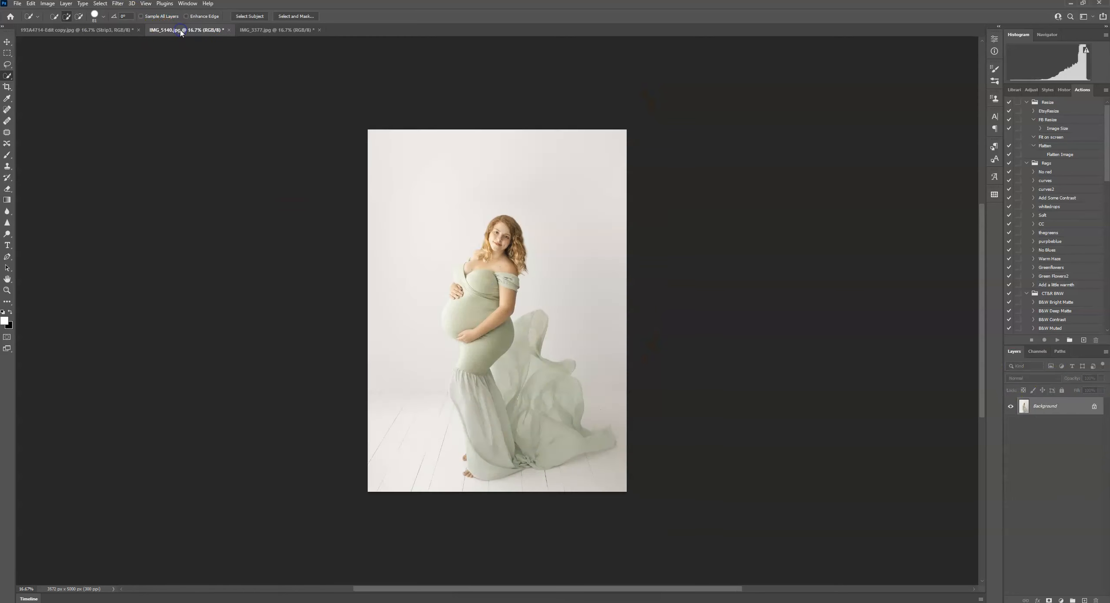
key(ctrl+plus)
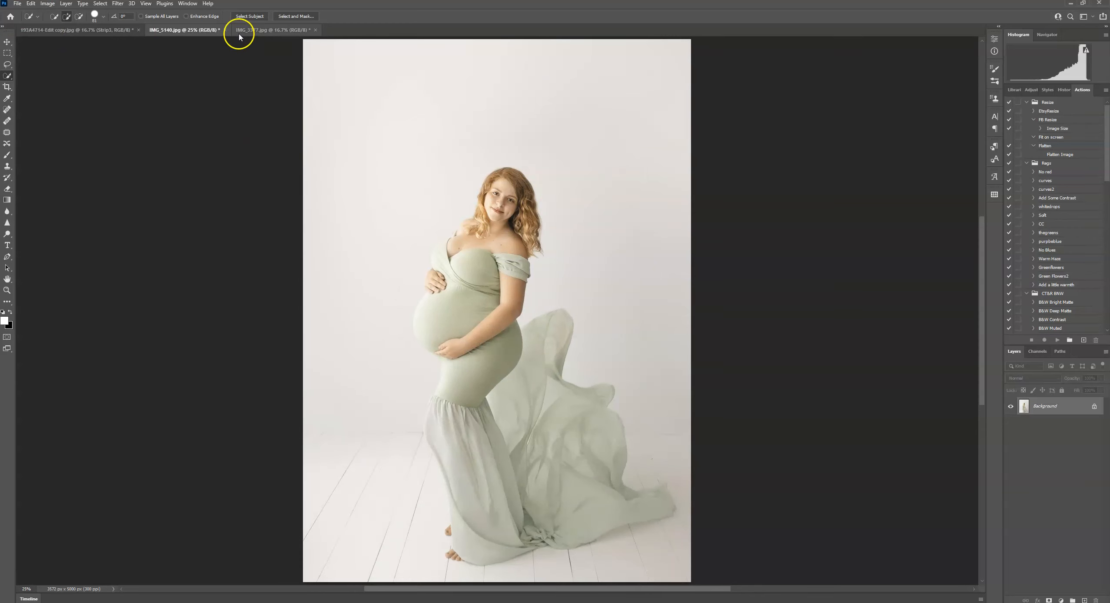
Open the green Strip13 texture from the BackdropStrips folder
click(16, 4)
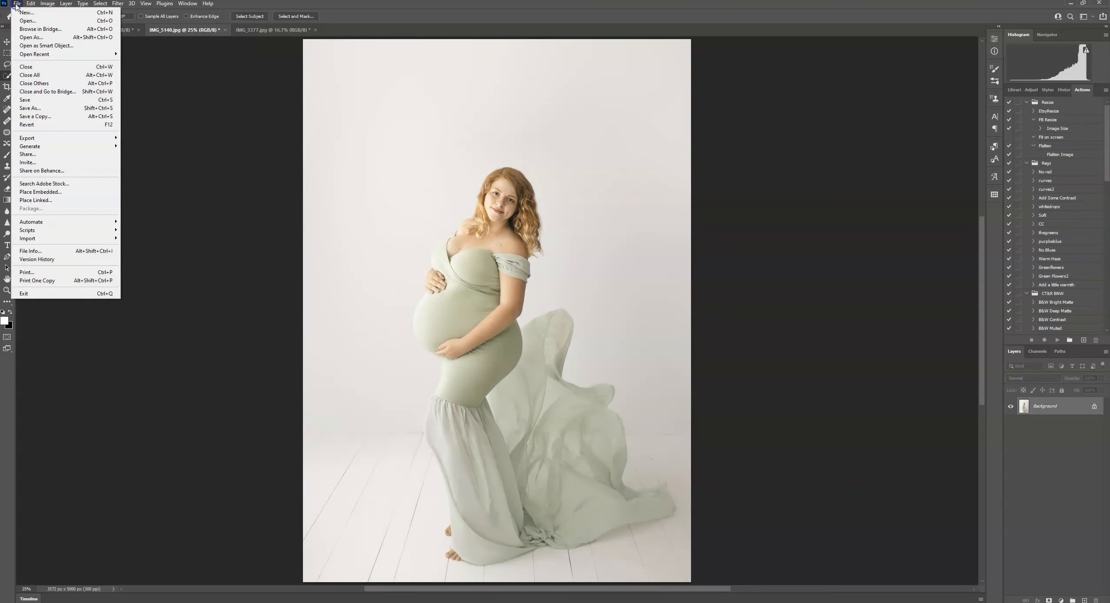
click(16, 4)
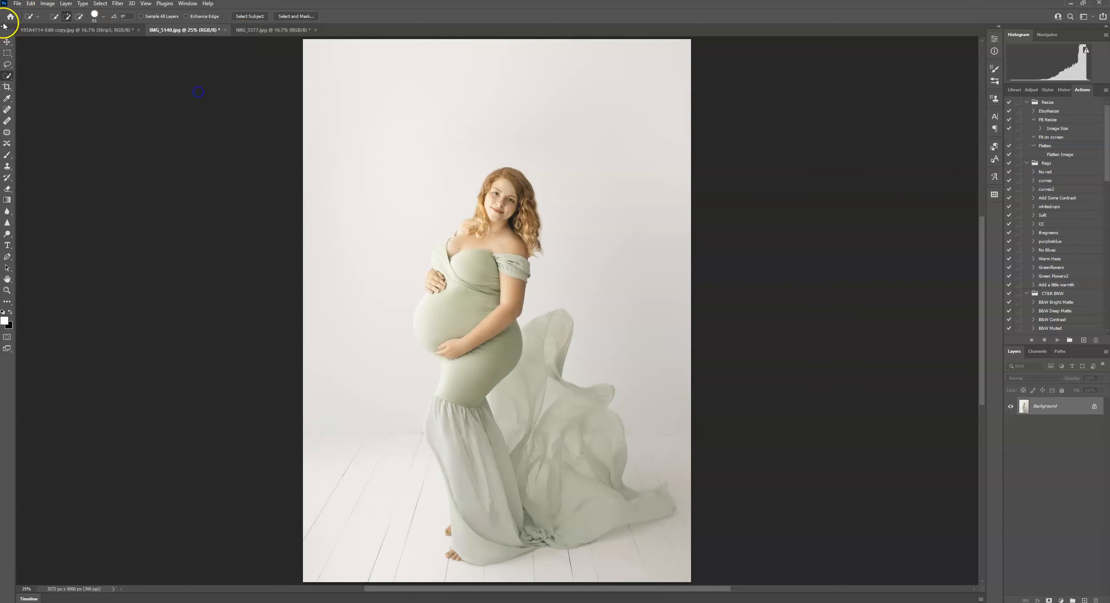
click(19, 4)
click(27, 21)
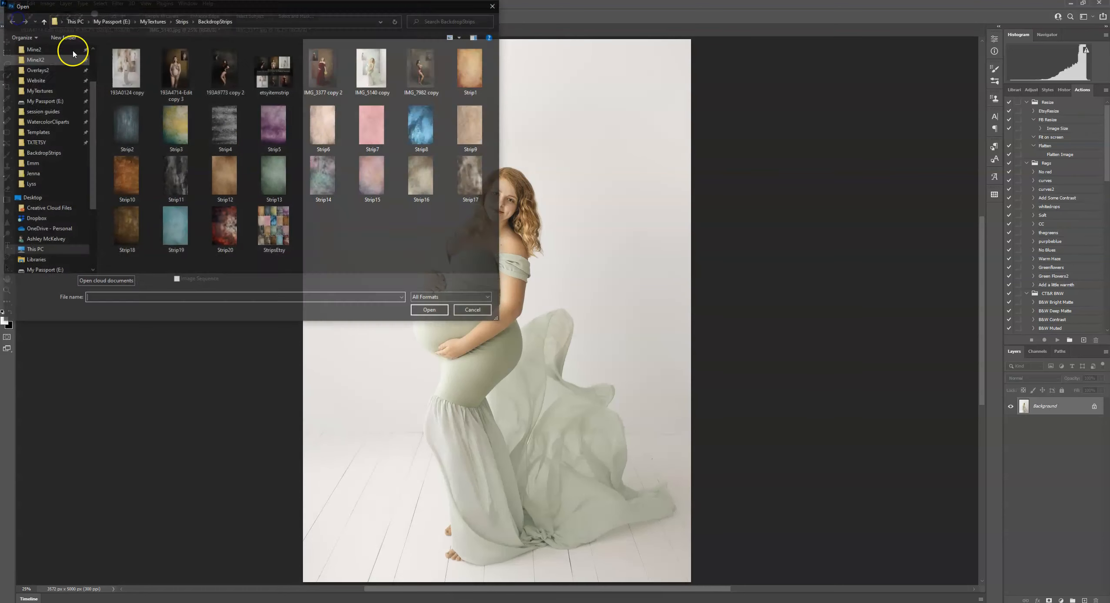
double_click(276, 175)
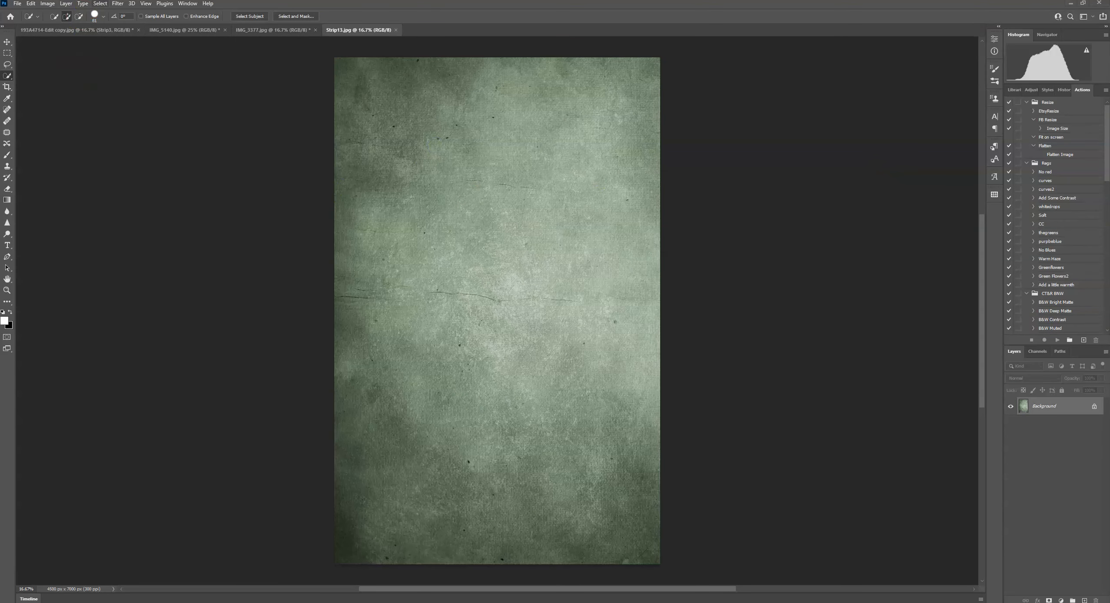
Copy the entire Strip13 texture and paste it into IMG_5140.jpg as a new layer
click(100, 4)
click(108, 12)
click(30, 3)
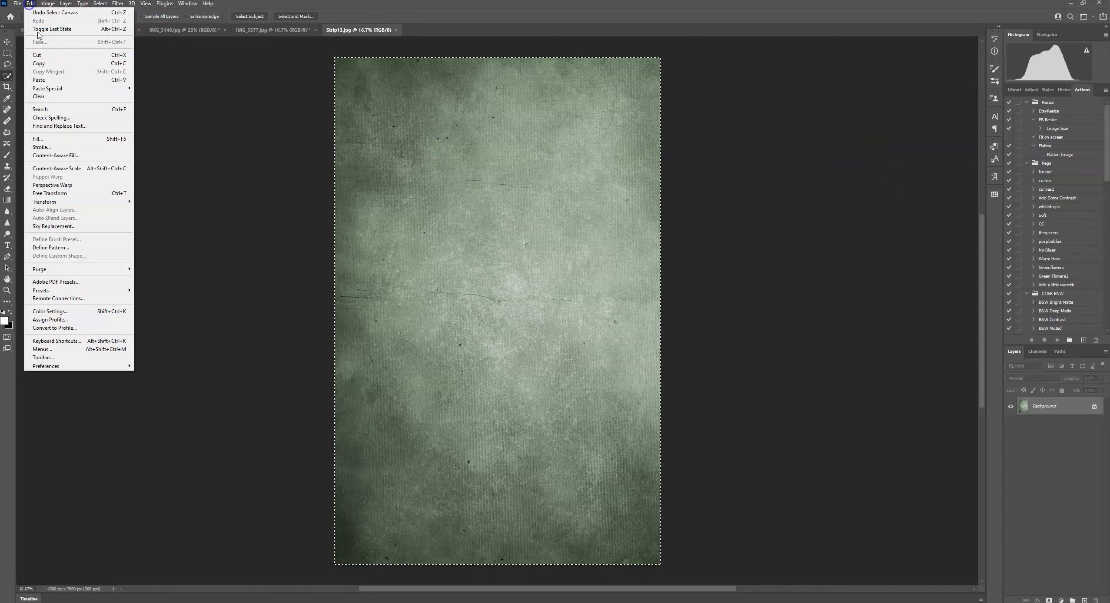
click(39, 63)
click(185, 29)
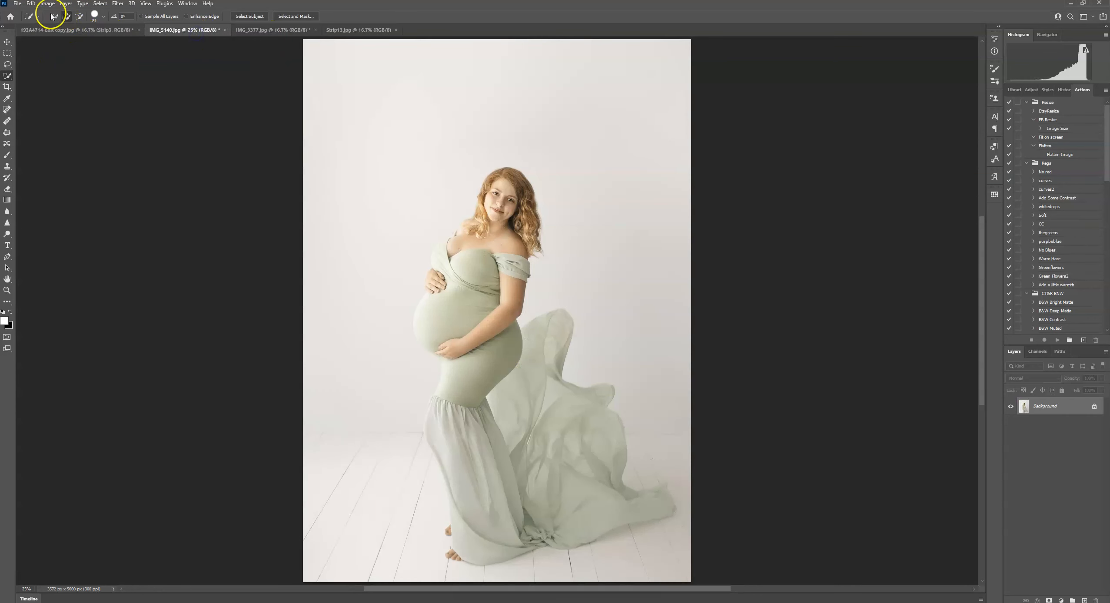
click(31, 4)
click(39, 77)
key(v)
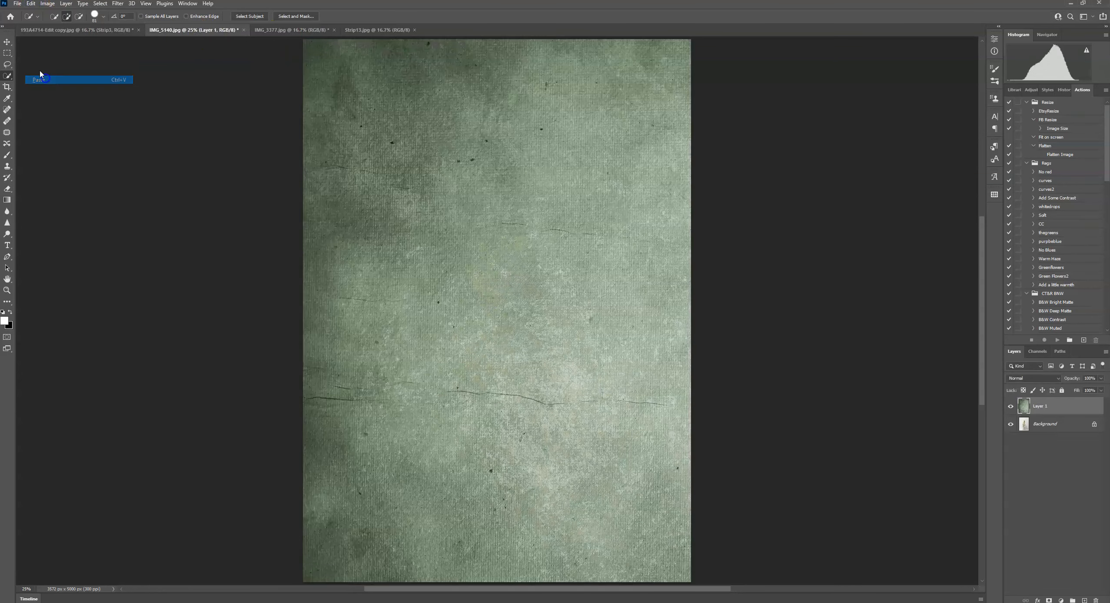
Scale the pasted green strip down to a backdrop panel and place it at the photo's upper edge, ending around the subject's knees
drag(303, 40, 516, 337)
drag(595, 413, 454, 115)
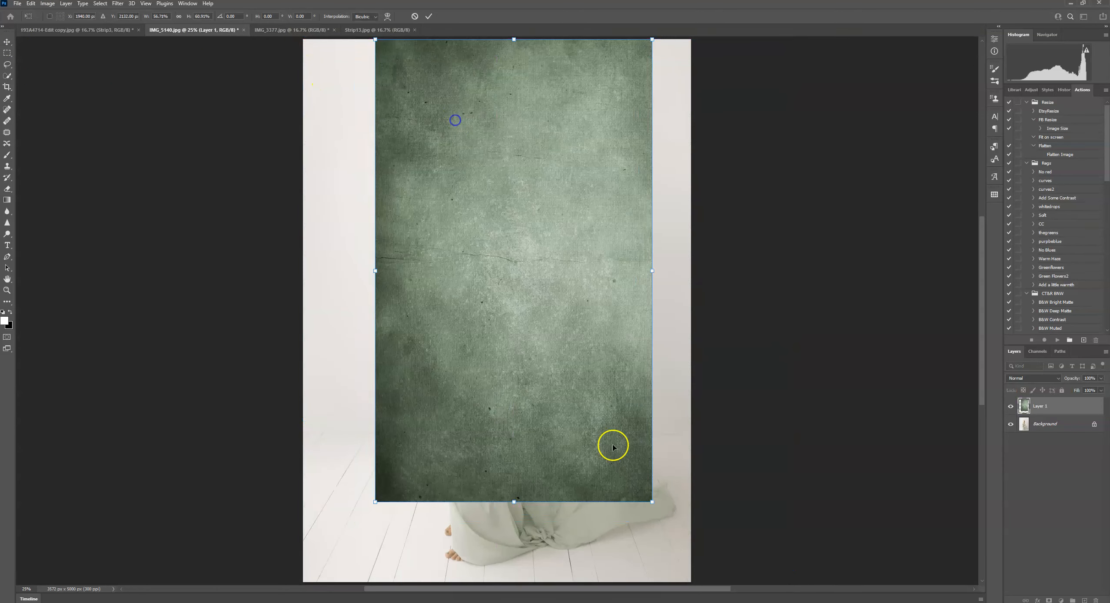
drag(652, 507, 623, 448)
drag(591, 405, 584, 337)
drag(568, 267, 570, 265)
click(429, 16)
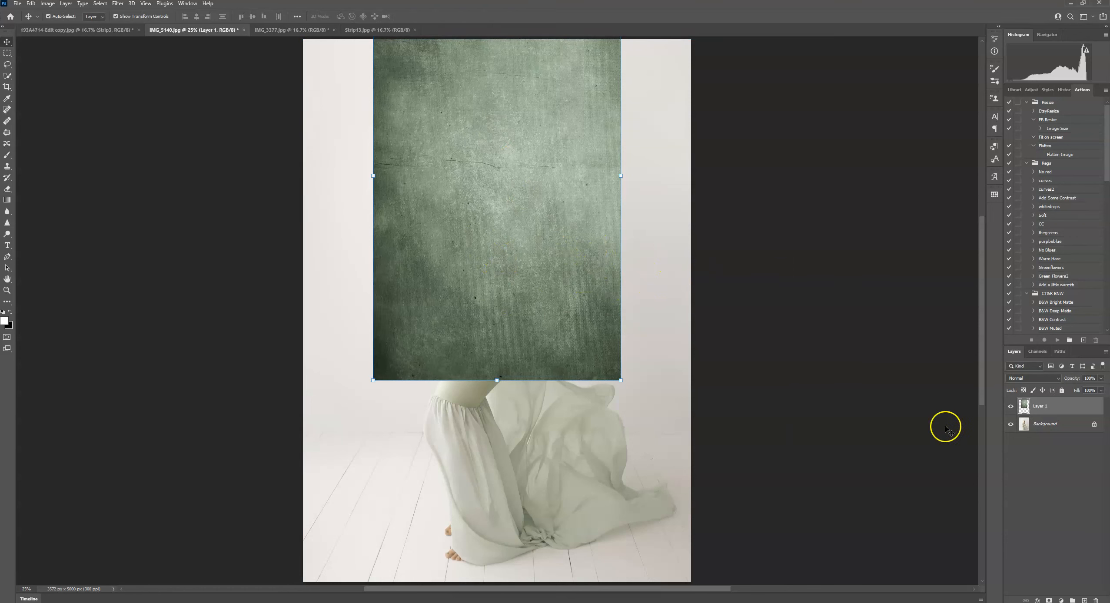
Brighten the strip with a Curves adjustment clipped to its layer, raising the midtones
click(1033, 90)
click(1049, 109)
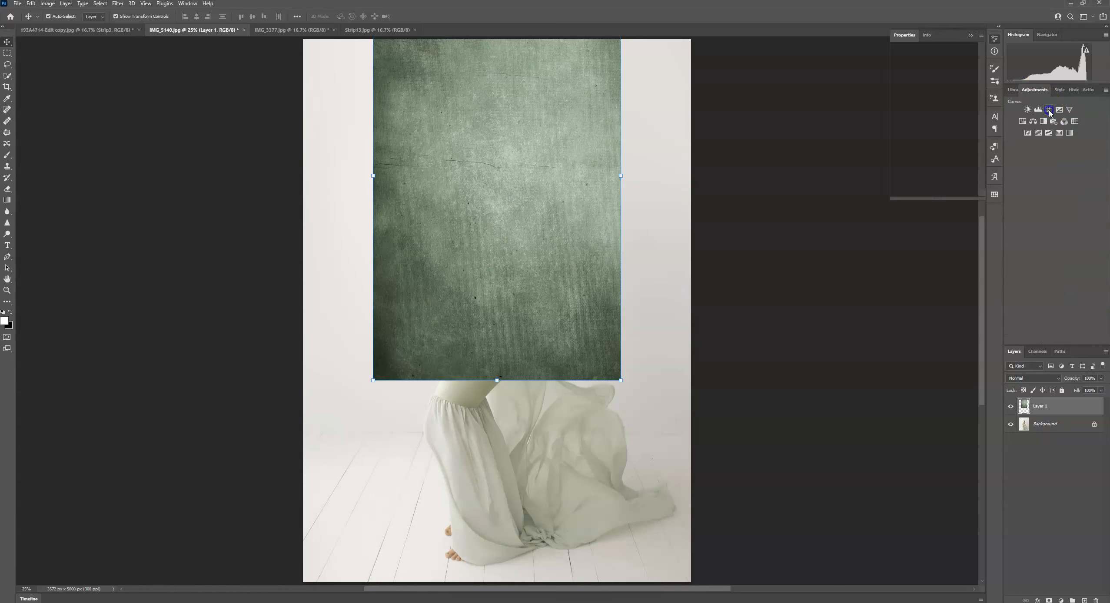
drag(936, 119, 936, 107)
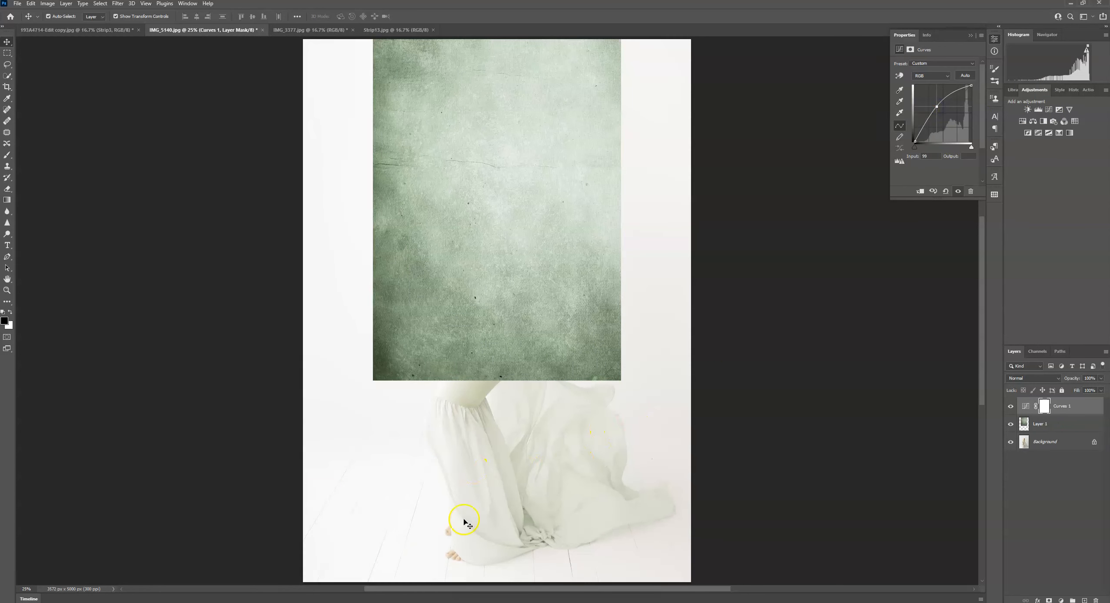
click(920, 192)
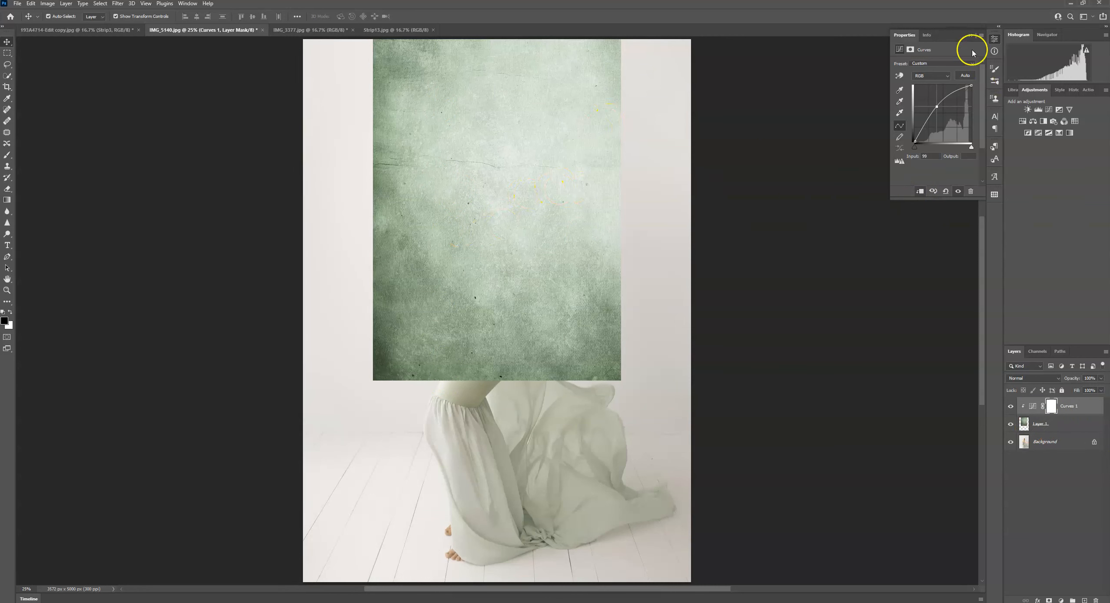
click(969, 35)
Flip the strip layer horizontally, widen it slightly and move it a little lower behind the subject's position
click(1060, 422)
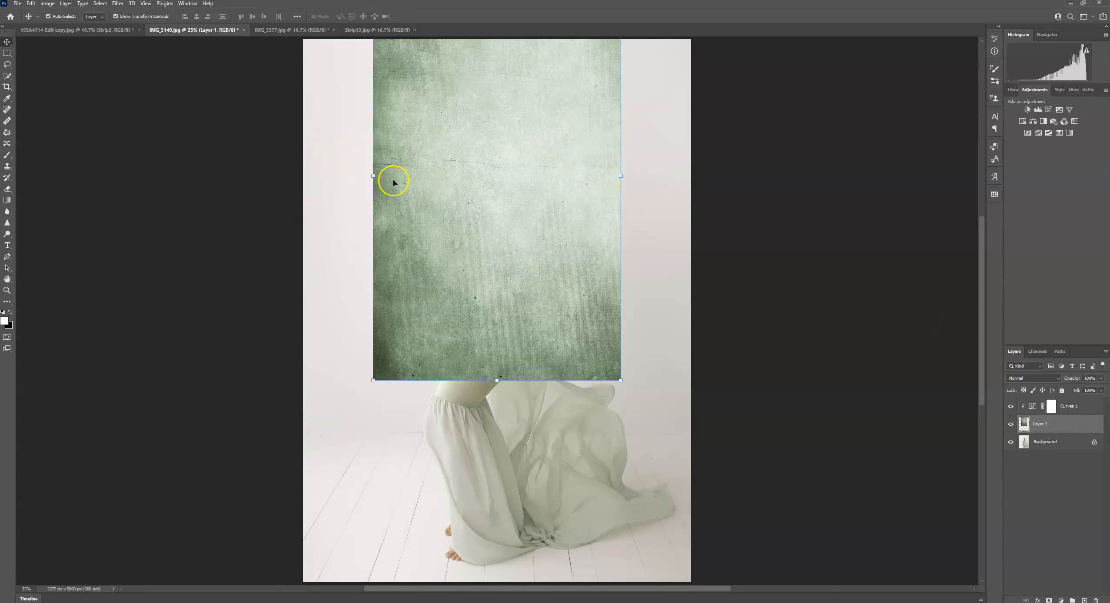
mouse_move(376, 174)
mouse_down()
mouse_move(630, 176)
mouse_move(375, 176)
mouse_up()
drag(527, 183, 528, 205)
click(429, 16)
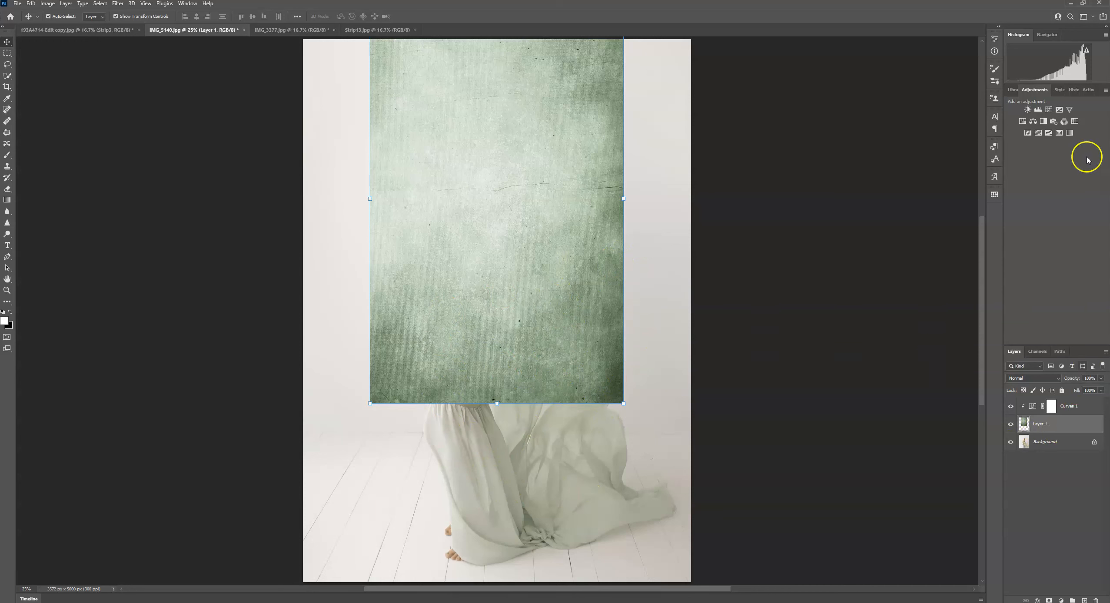
Add a clipped Hue/Saturation adjustment to the strip, lowering the saturation and shifting the hue slightly to match the dress
click(1023, 123)
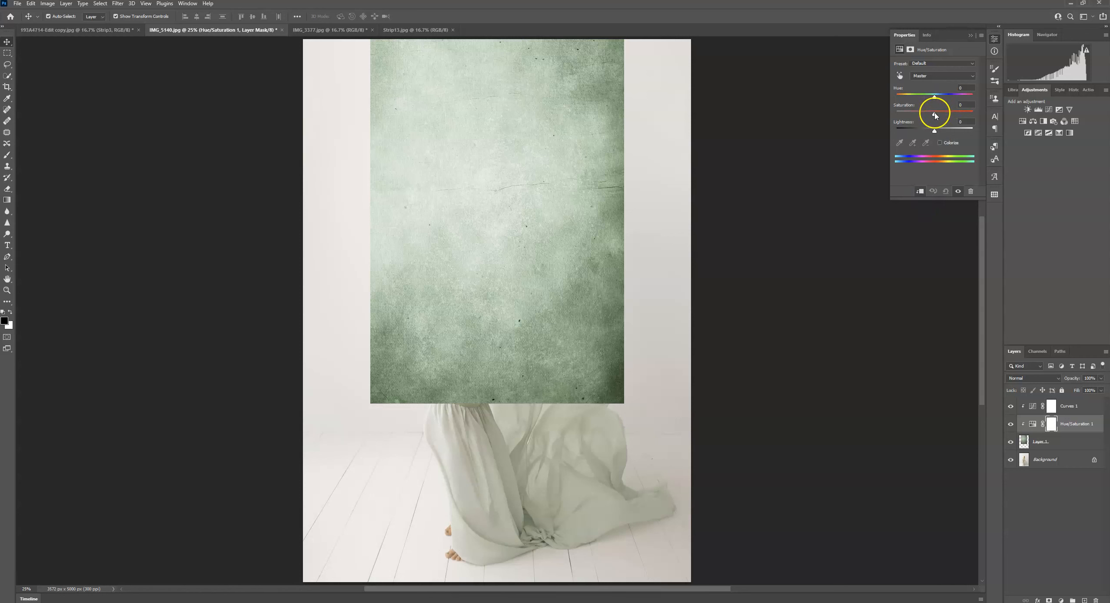
drag(935, 115, 928, 115)
click(935, 131)
drag(935, 98, 937, 100)
click(970, 35)
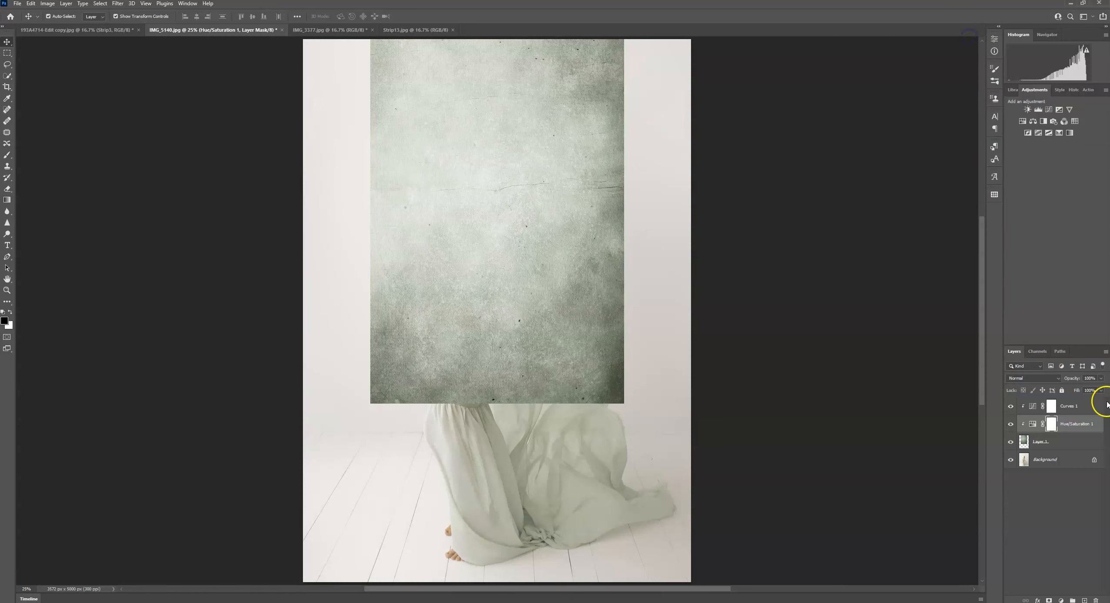
Merge the strip layer with its Hue/Saturation and Curves adjustments into a single layer
click(1069, 442)
shift+click(1071, 425)
shift+click(1070, 407)
right_click(1071, 407)
click(1017, 297)
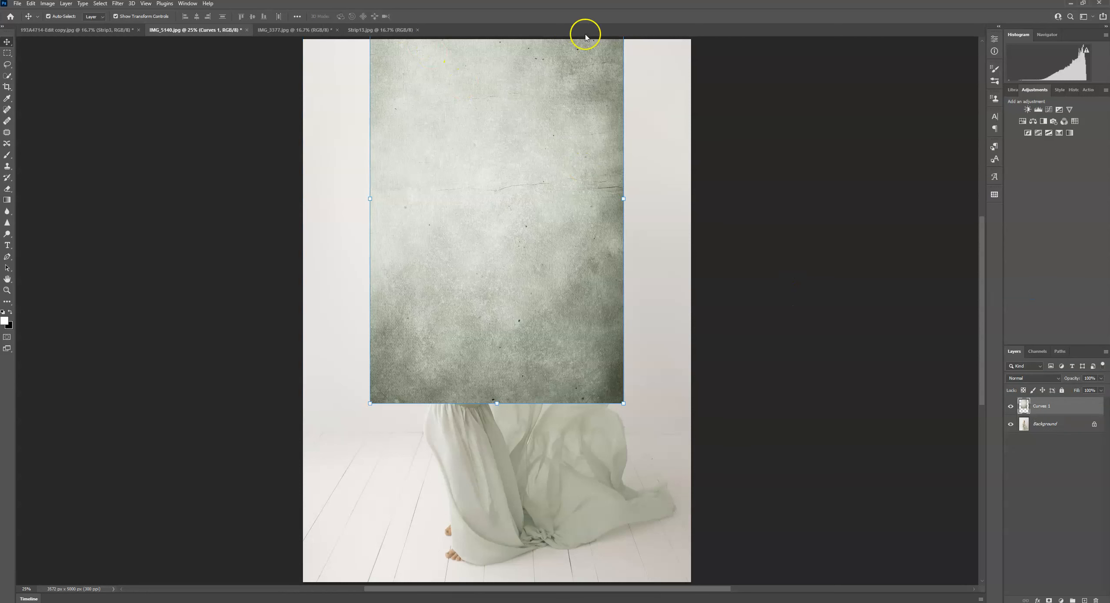
Hide the merged strip and select the woman on the Background layer, including the full flowing dress train
click(1011, 407)
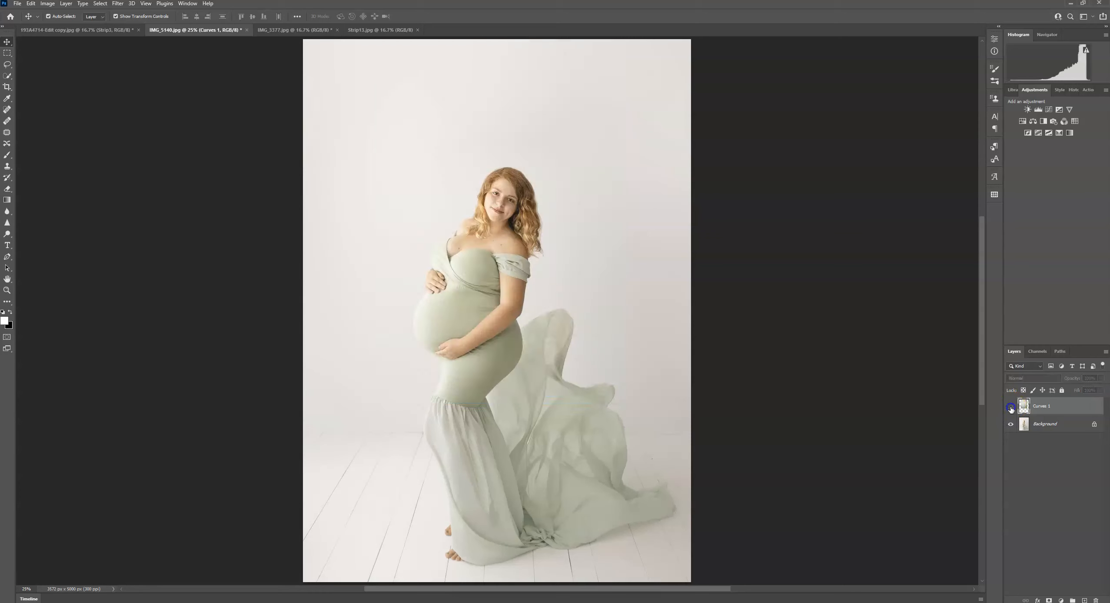
click(1047, 426)
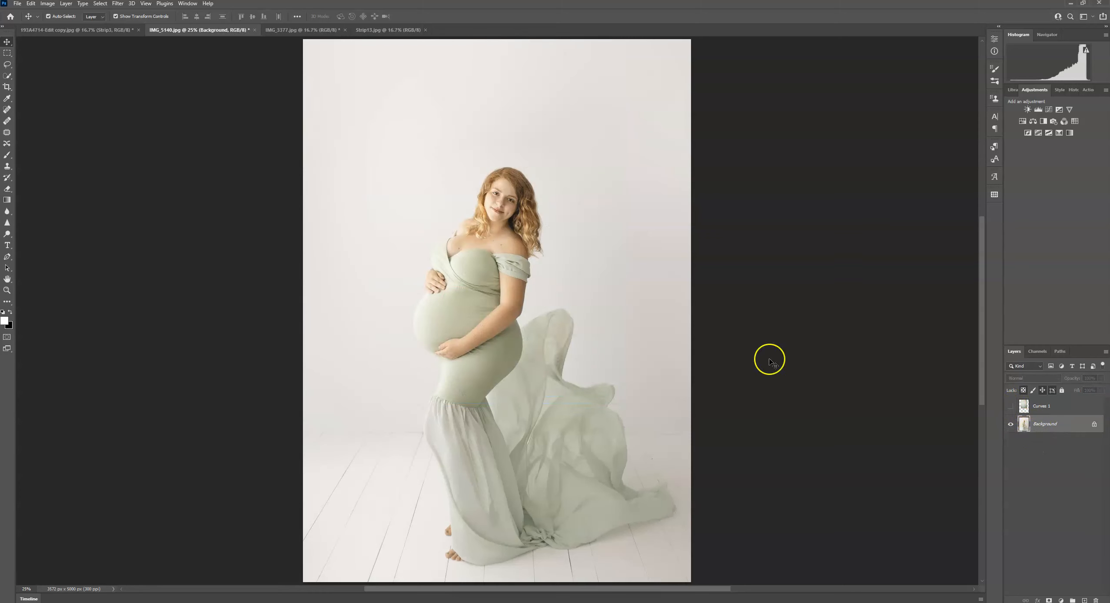
click(4, 77)
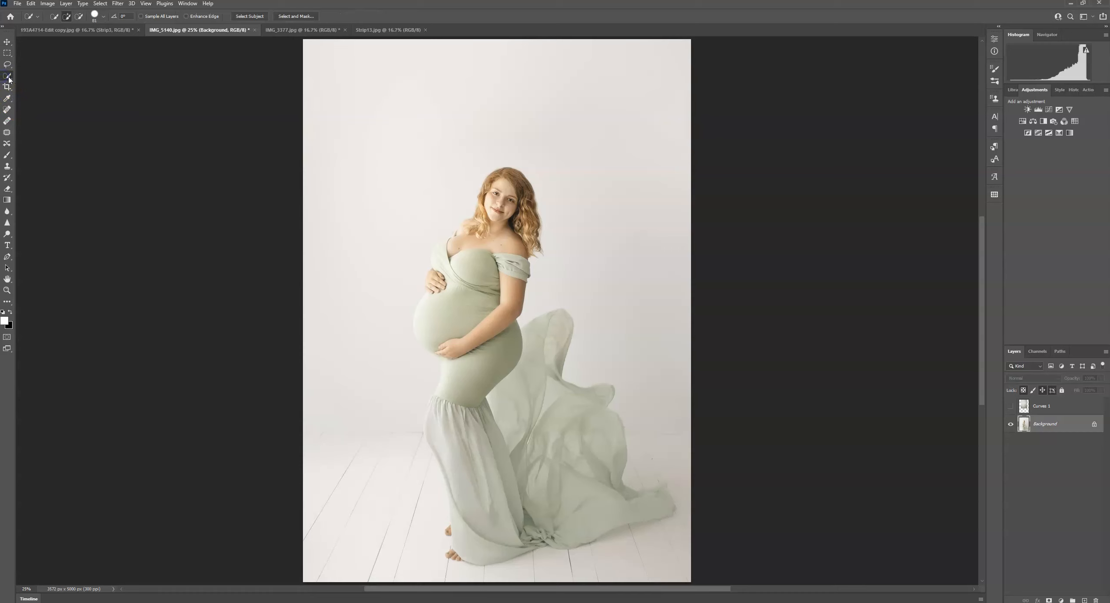
click(243, 16)
mouse_move(532, 400)
mouse_down()
mouse_move(551, 382)
mouse_move(555, 397)
mouse_move(565, 391)
mouse_move(541, 389)
mouse_move(540, 432)
mouse_move(612, 472)
mouse_up()
click(630, 500)
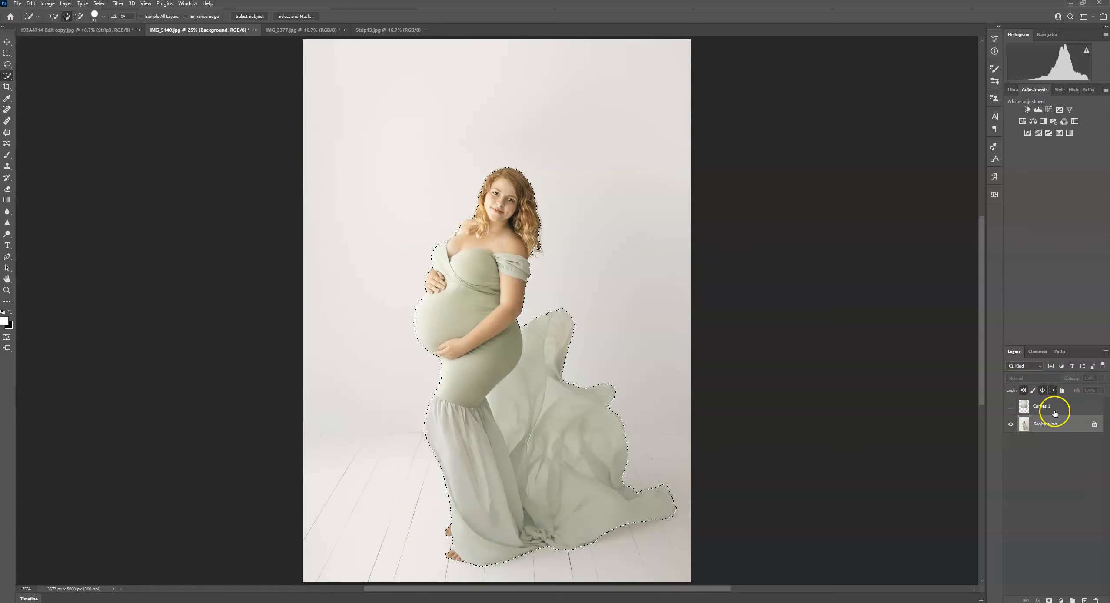
Duplicate the Background layer with a mask that hides the subject, and clip the visible Curves 1 strip layer to that copy
drag(1056, 422, 1085, 600)
click(1049, 600)
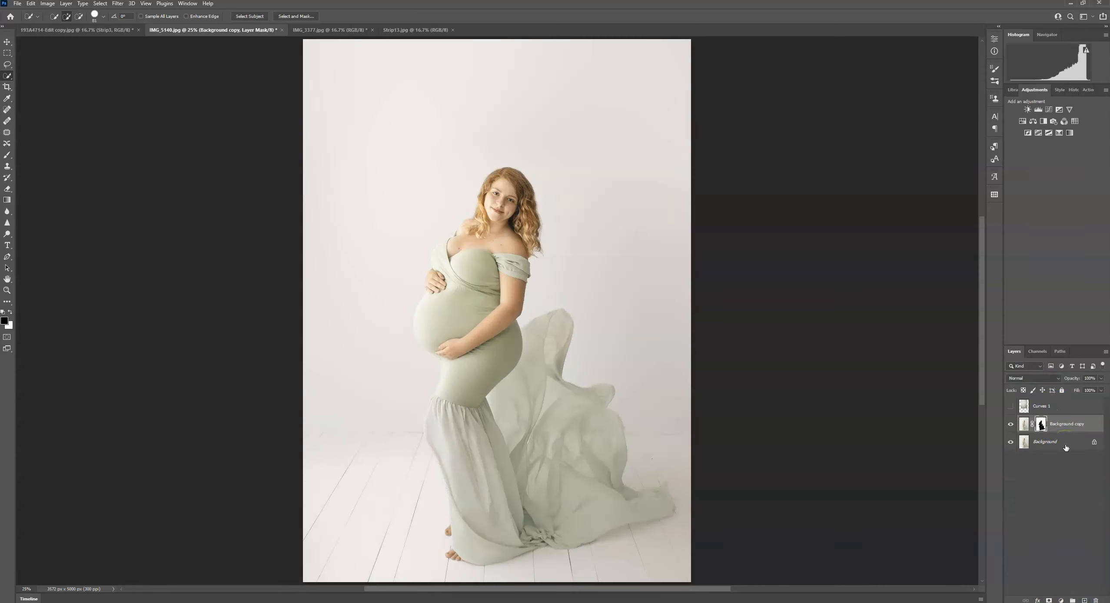
click(1061, 406)
click(1010, 406)
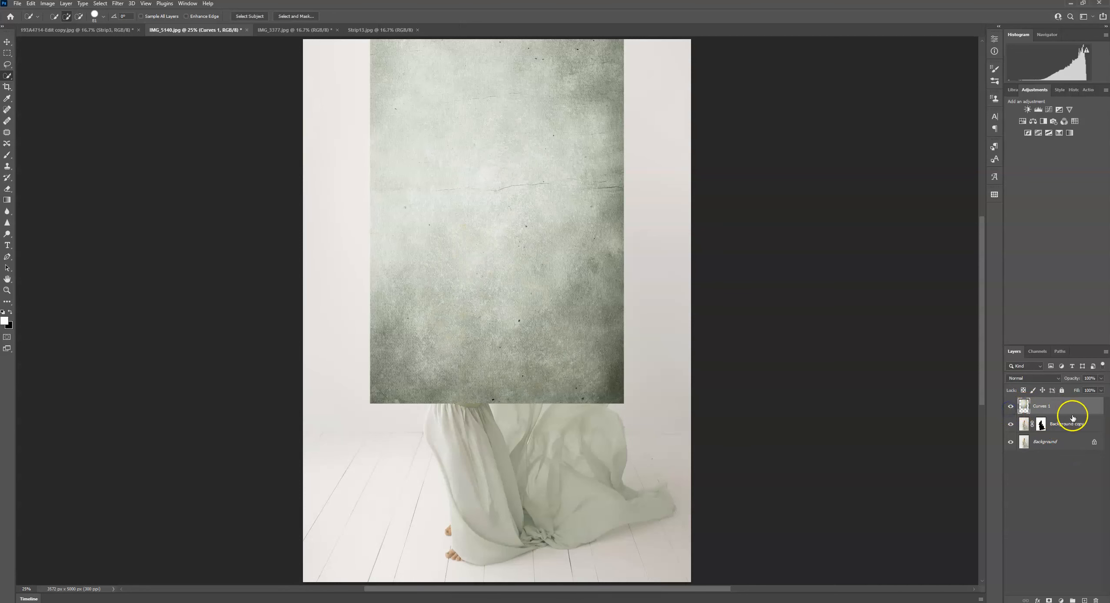
alt+click(1062, 416)
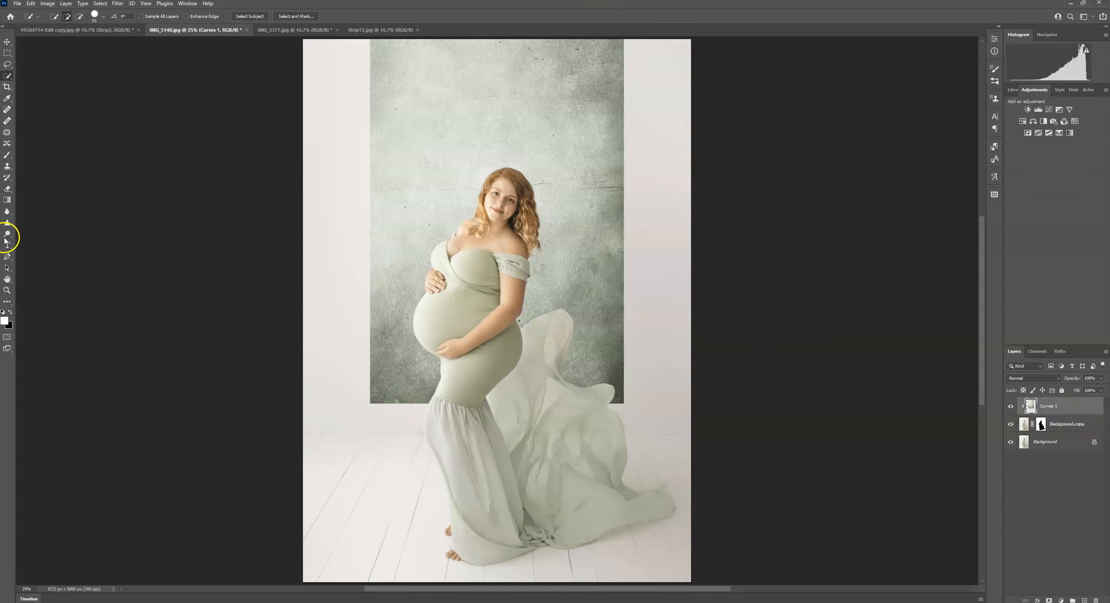
Lighten the dark lower corners and side edges of the strip with the Dodge tool set to Midtones
click(6, 153)
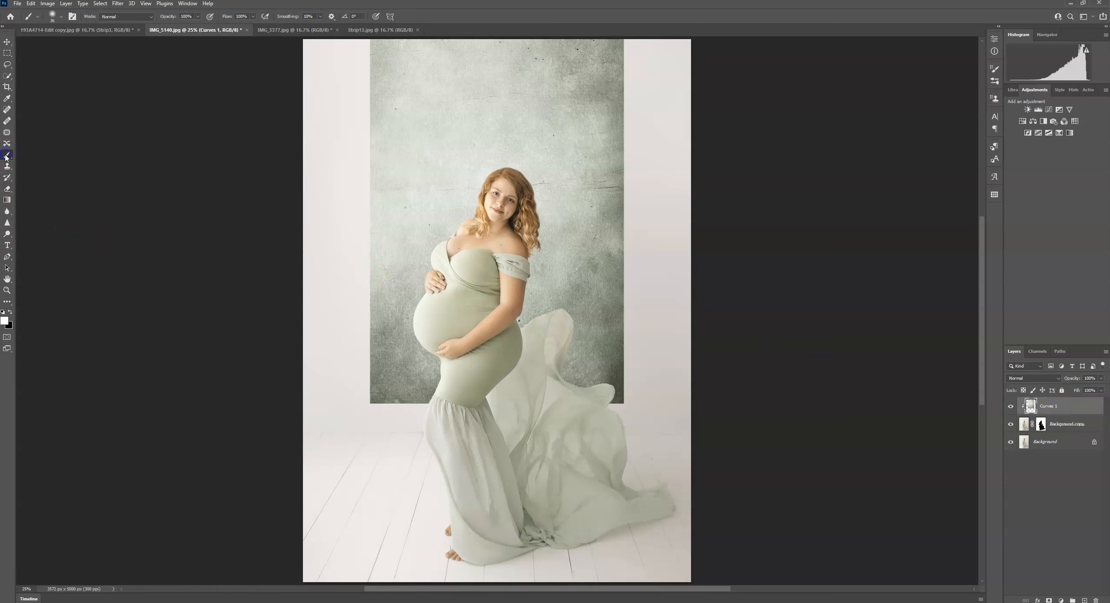
click(7, 234)
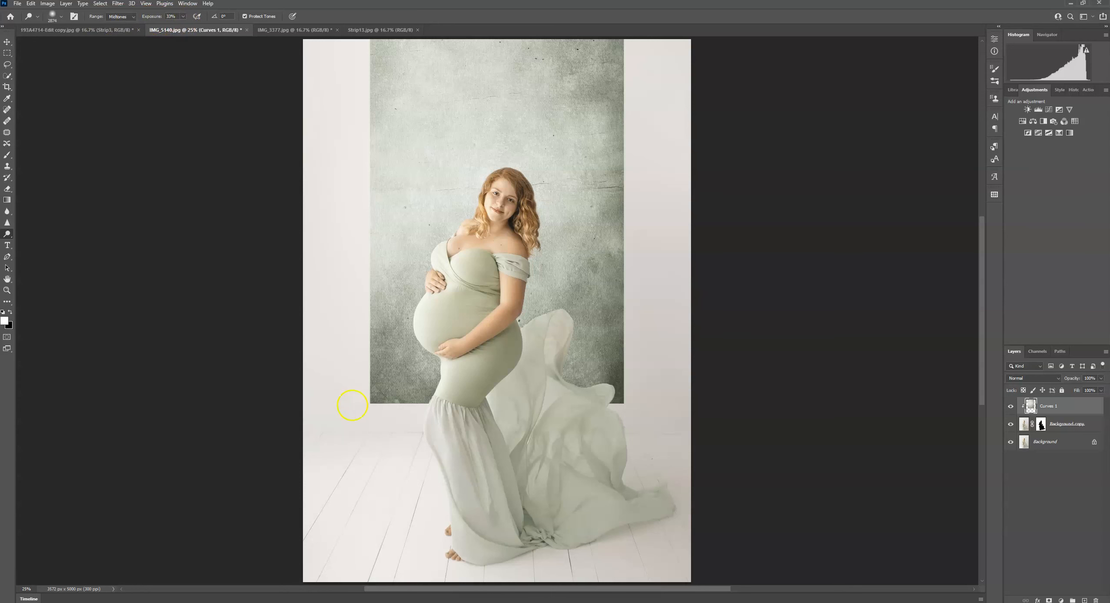
drag(392, 345, 392, 392)
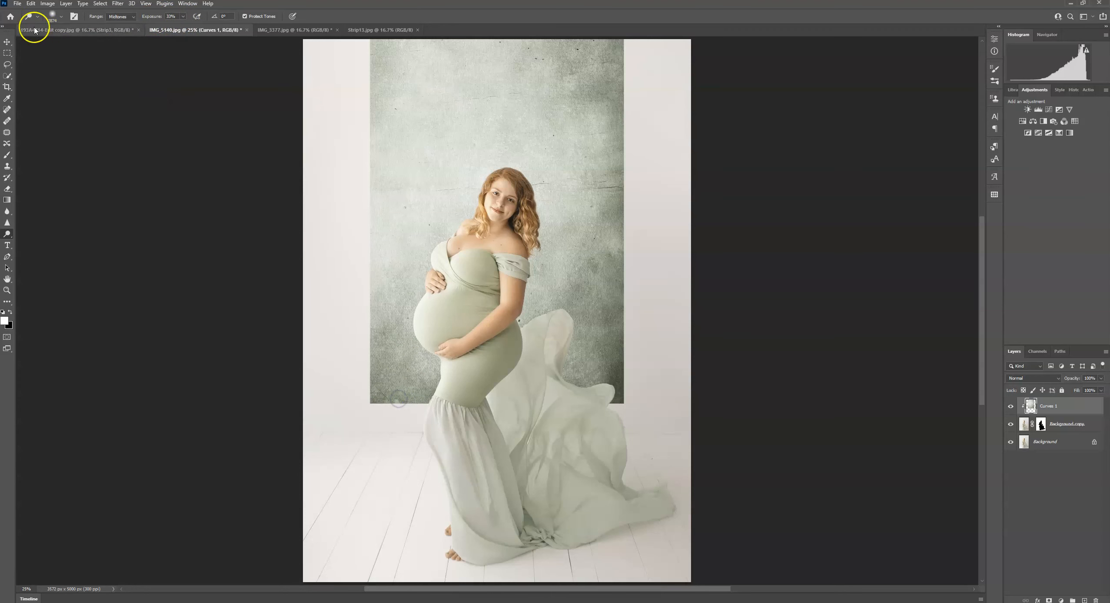
mouse_move(575, 72)
mouse_down()
mouse_move(617, 83)
mouse_move(624, 119)
mouse_move(615, 411)
mouse_up()
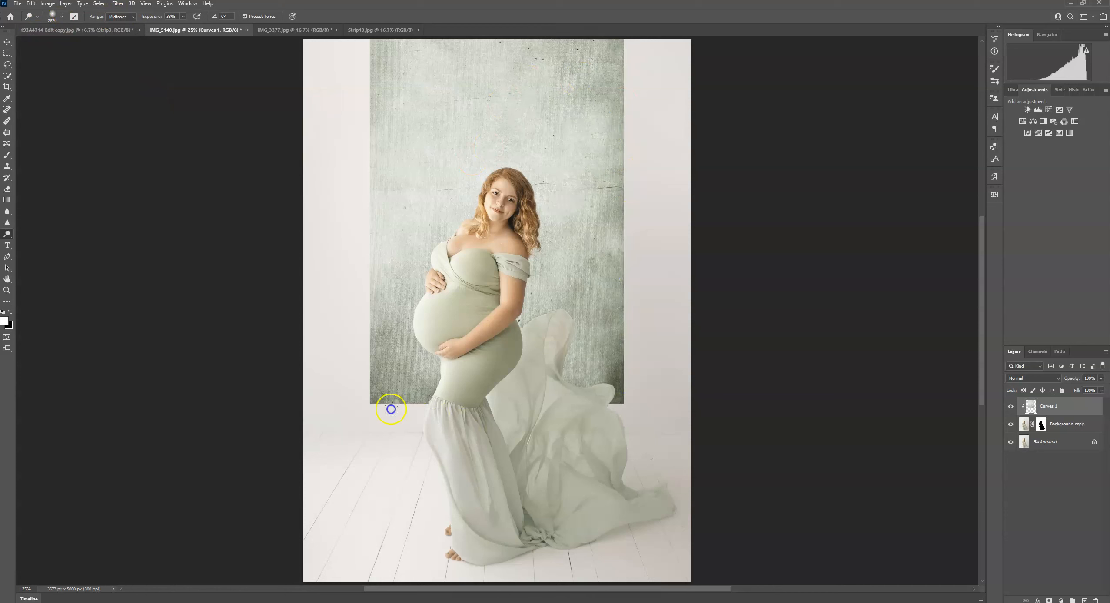
drag(391, 409, 379, 345)
Set the Dodge range to Shadows and lighten the remaining dark areas along the strip's lower part
click(122, 17)
click(120, 24)
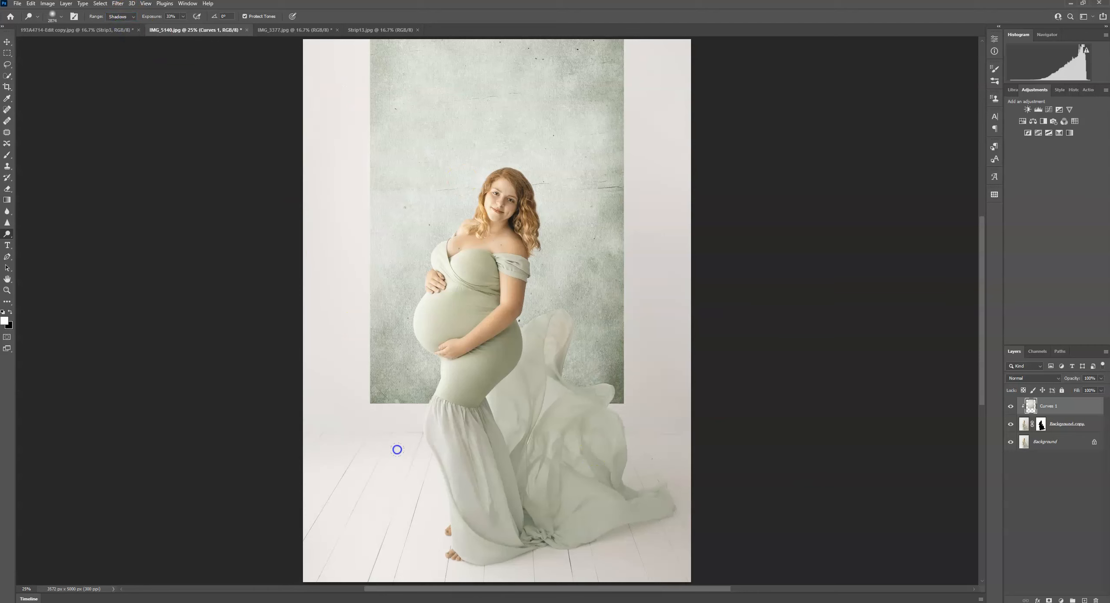
click(517, 406)
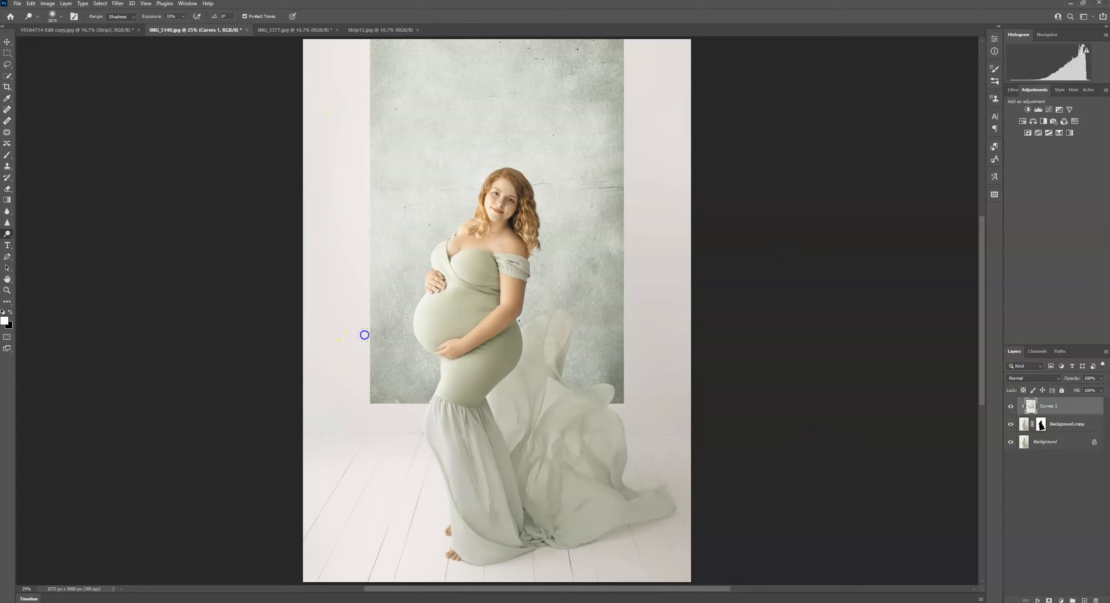
drag(382, 372, 422, 377)
Apply a light Gaussian Blur to the strip layer, using a radius below 6 pixels
click(118, 6)
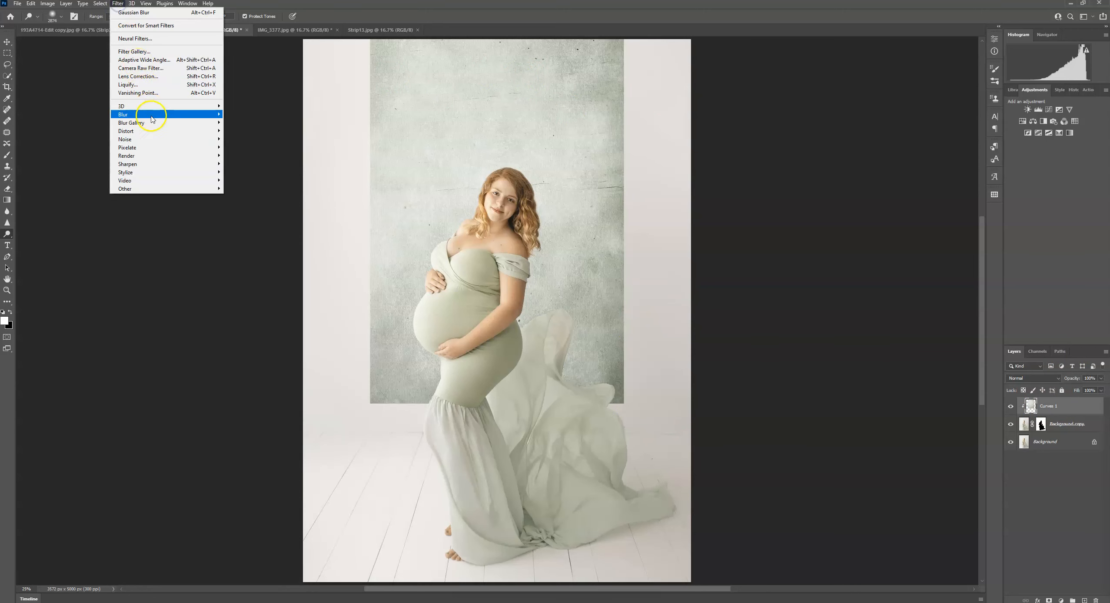
mouse_move(153, 115)
click(235, 148)
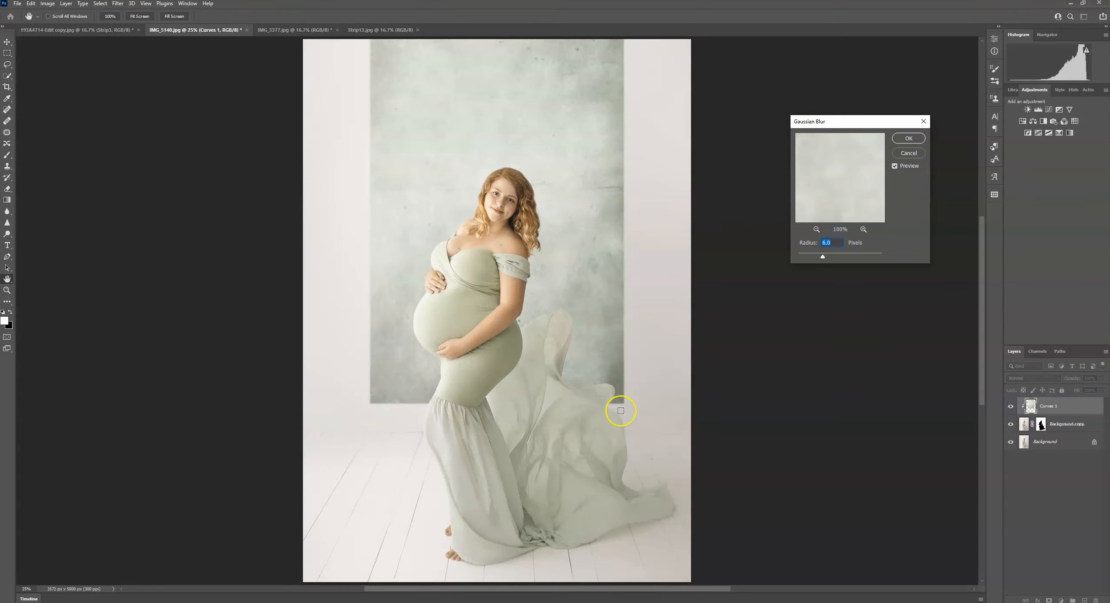
click(816, 256)
click(816, 257)
click(904, 138)
key(o)
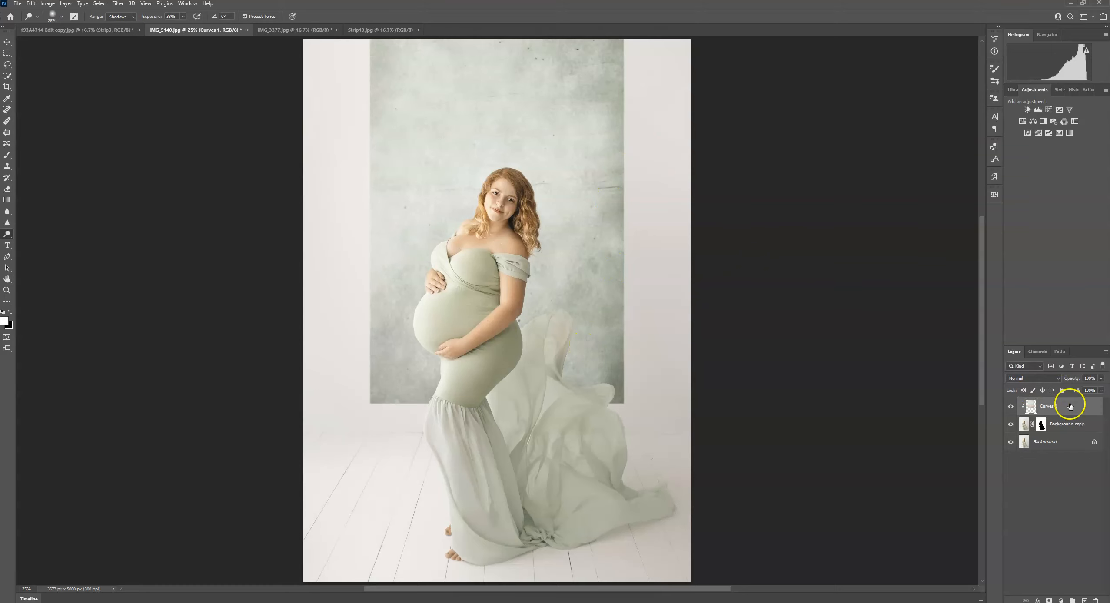
Add a drop shadow to the Curves 1 strip layer, change its angle, and set the shadow color to 494744
click(1038, 601)
click(1057, 591)
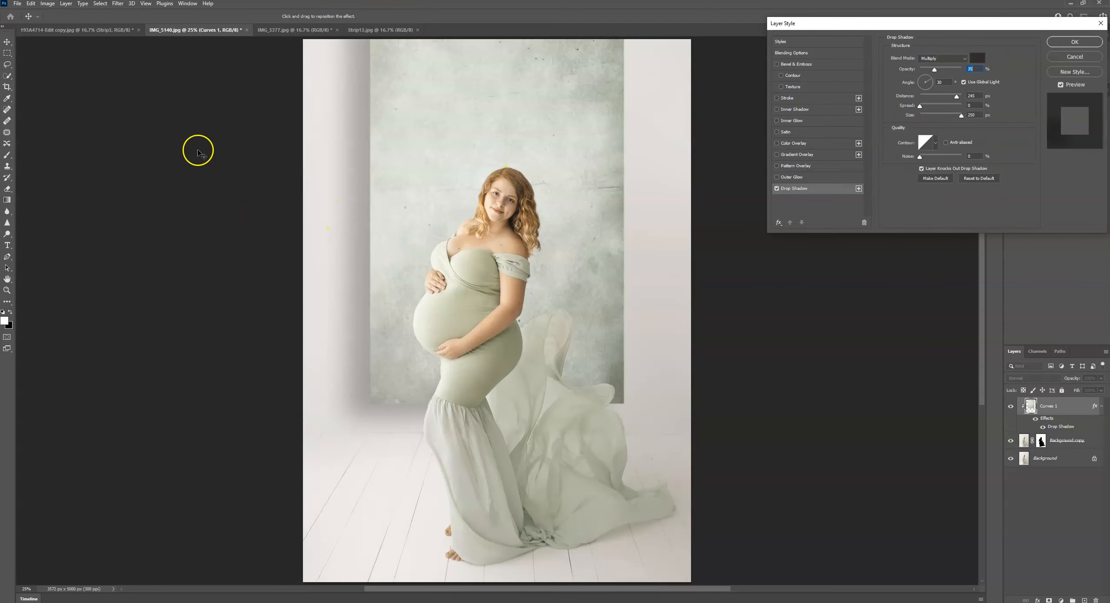
click(919, 81)
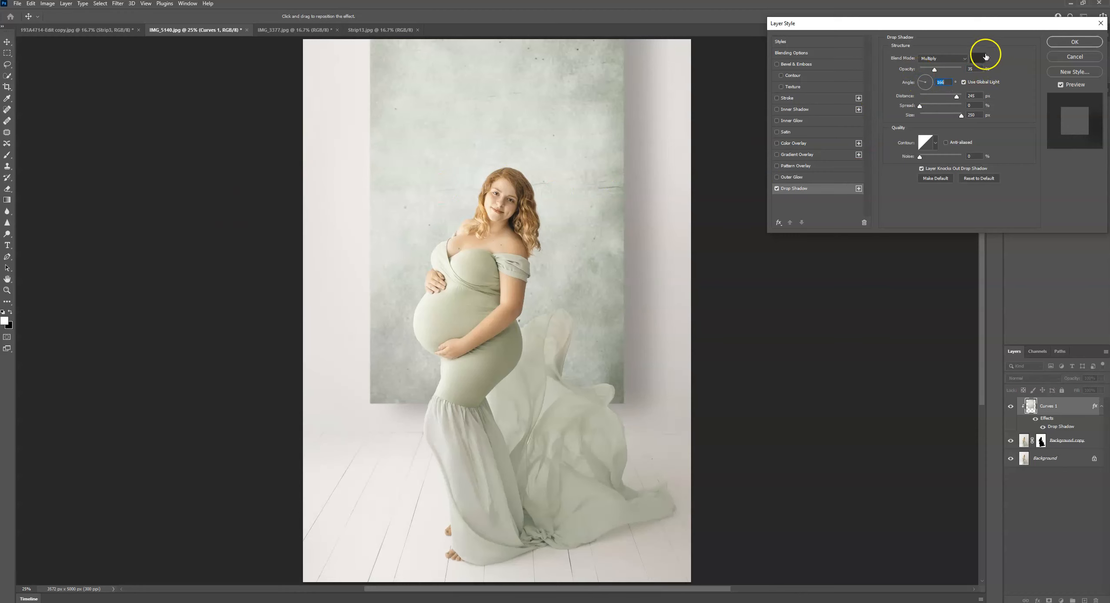
click(978, 60)
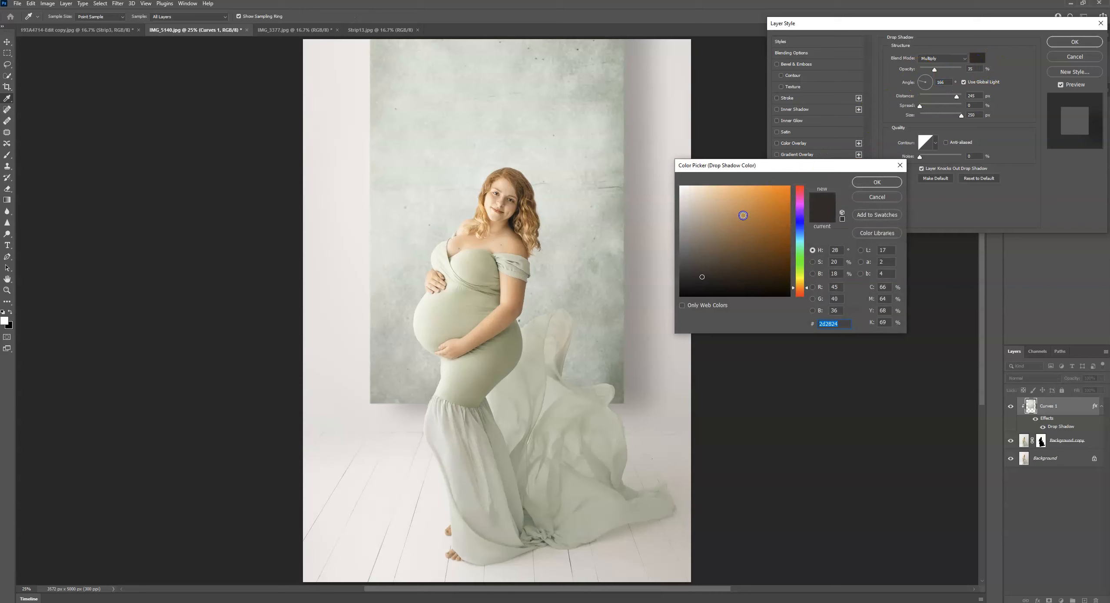
drag(702, 277, 695, 268)
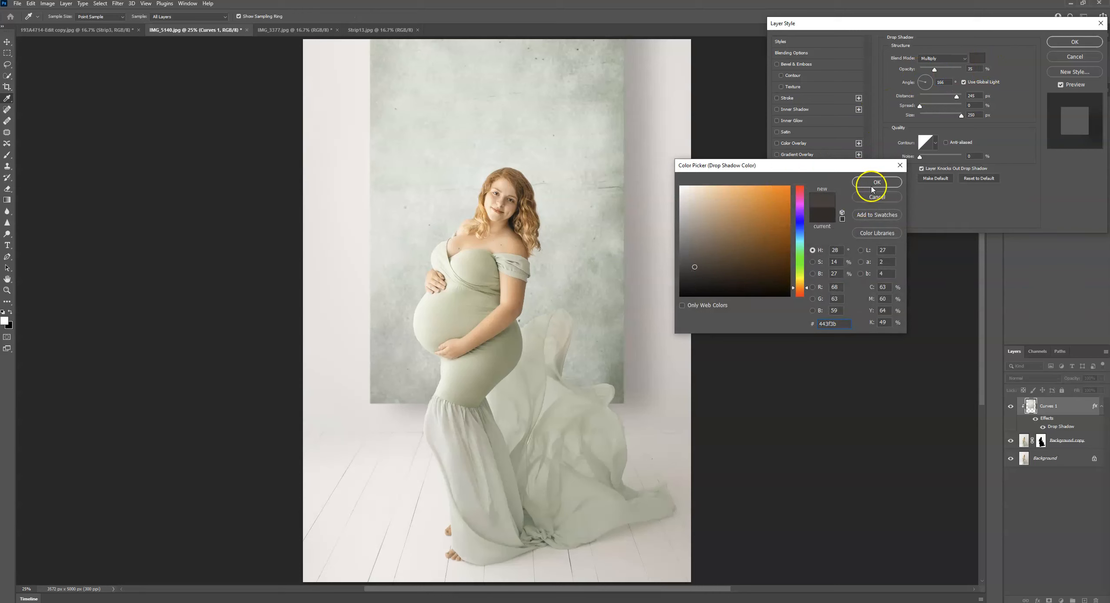
click(686, 265)
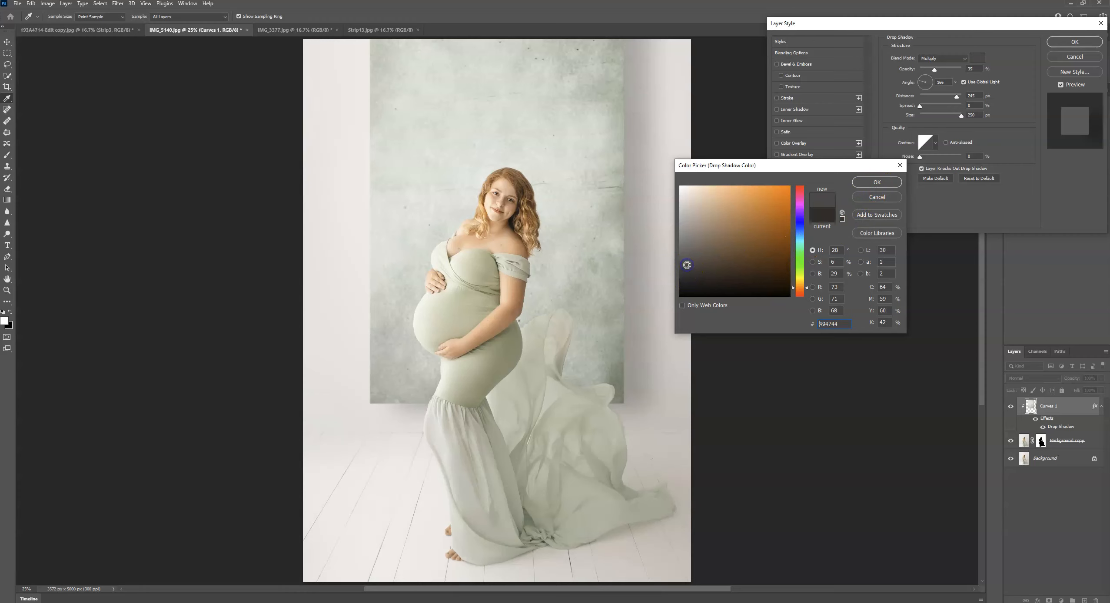
click(883, 182)
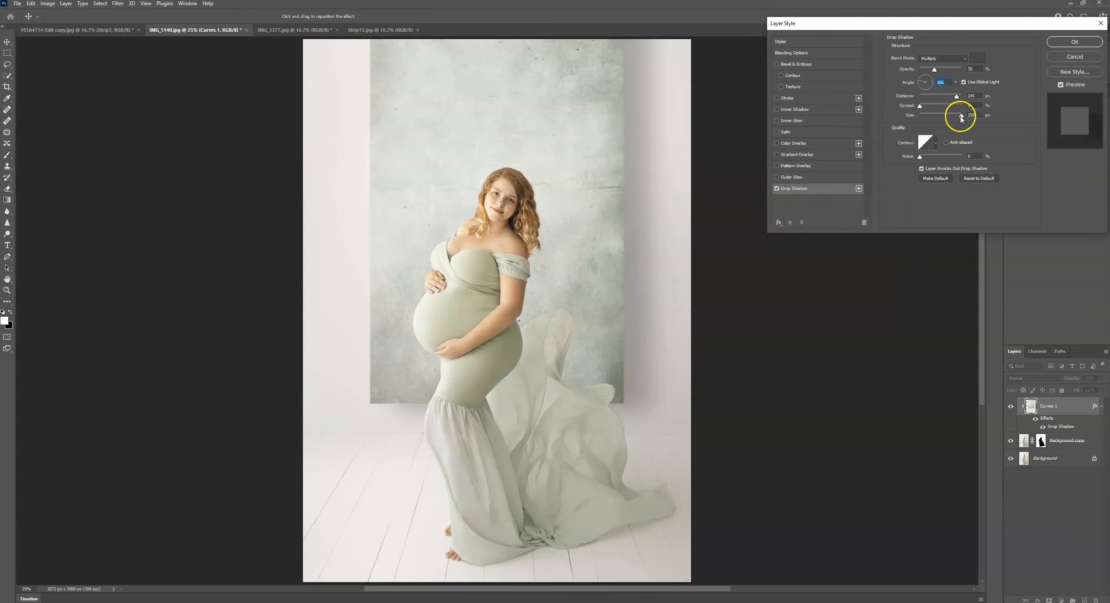
Reduce the drop shadow's size and opacity for a subtler look and apply the layer style
drag(961, 119, 958, 118)
drag(934, 69, 931, 70)
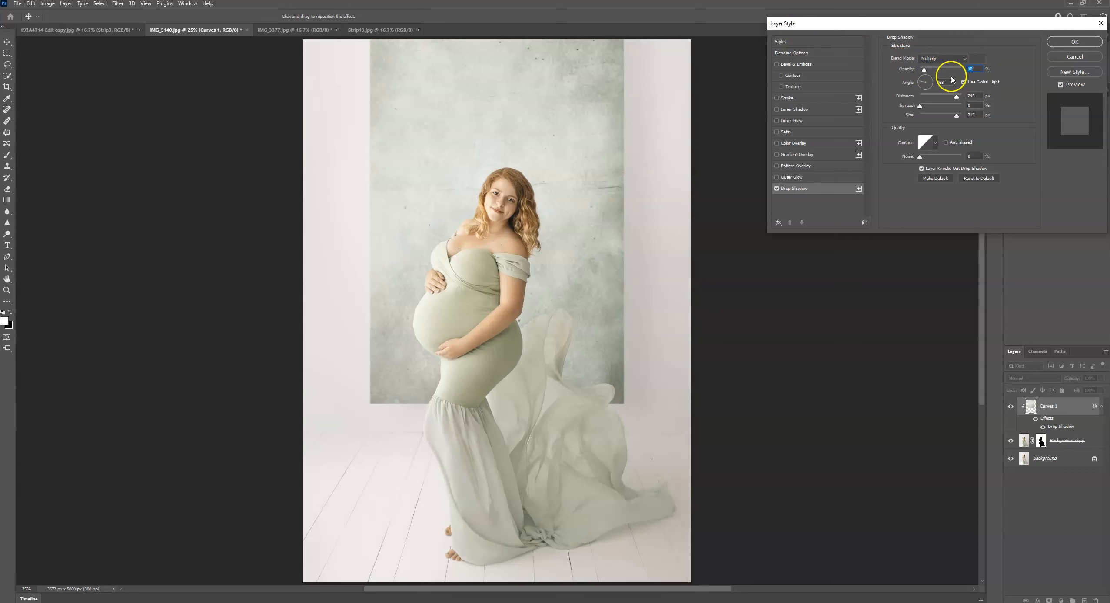
click(1074, 42)
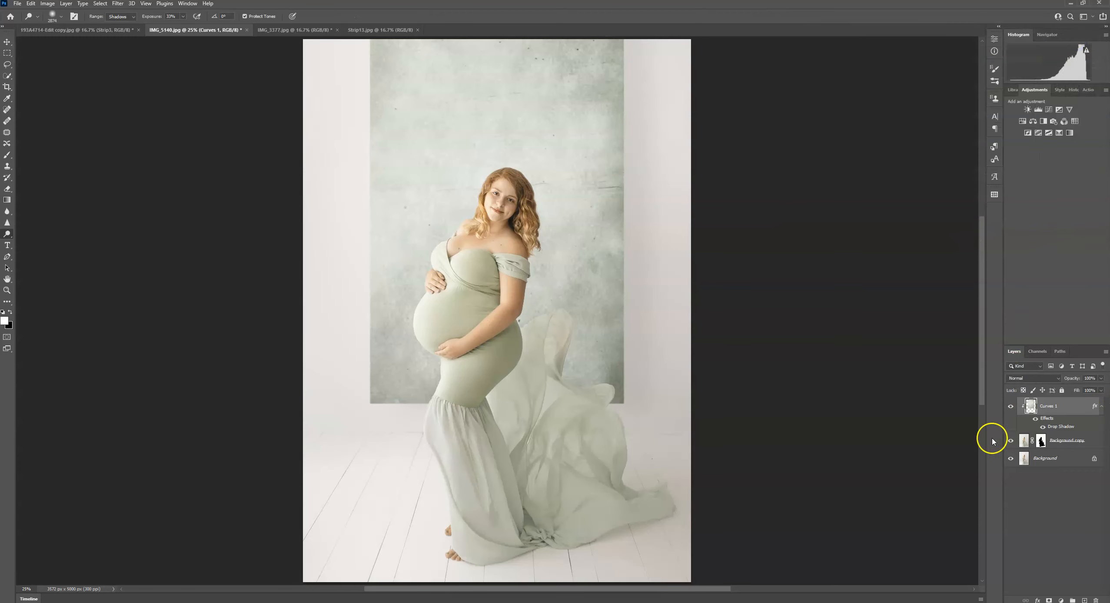
Compare the strip with and without its drop shadow effect
click(1035, 419)
click(1036, 419)
click(1036, 419)
click(1036, 419)
click(1036, 420)
click(1036, 420)
Activate the Background copy layer mask and prepare an enlarged Soft Round brush for painting over the flowing fabric
mouse_move(553, 321)
mouse_down()
mouse_move(566, 371)
mouse_move(545, 371)
mouse_up()
click(1041, 441)
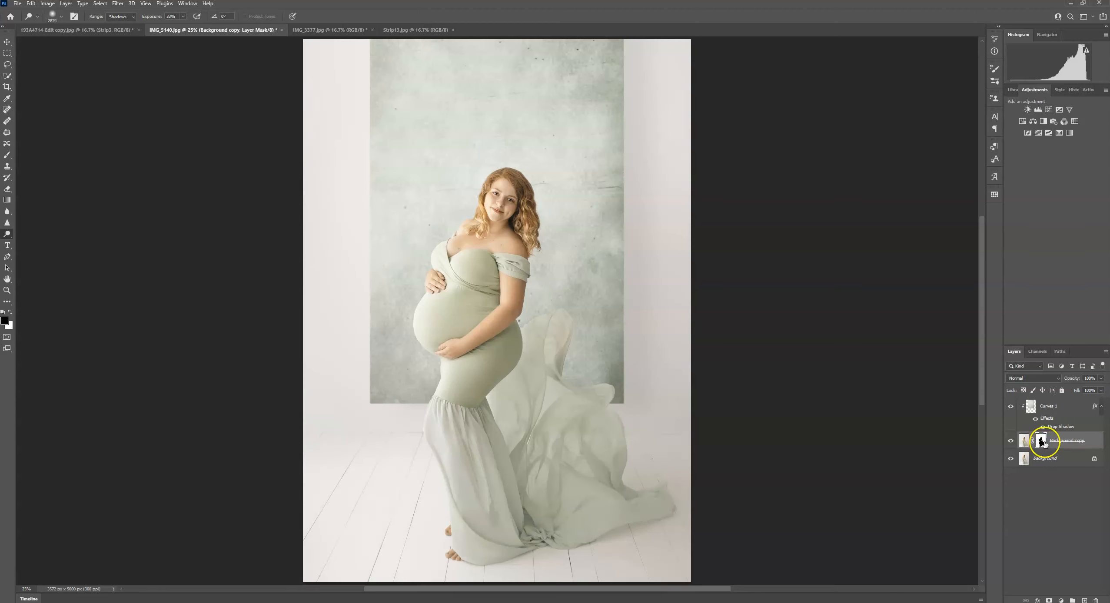
key(ctrl+plus)
key(ctrl+plus)
key(ctrl+plus)
key(ctrl+plus)
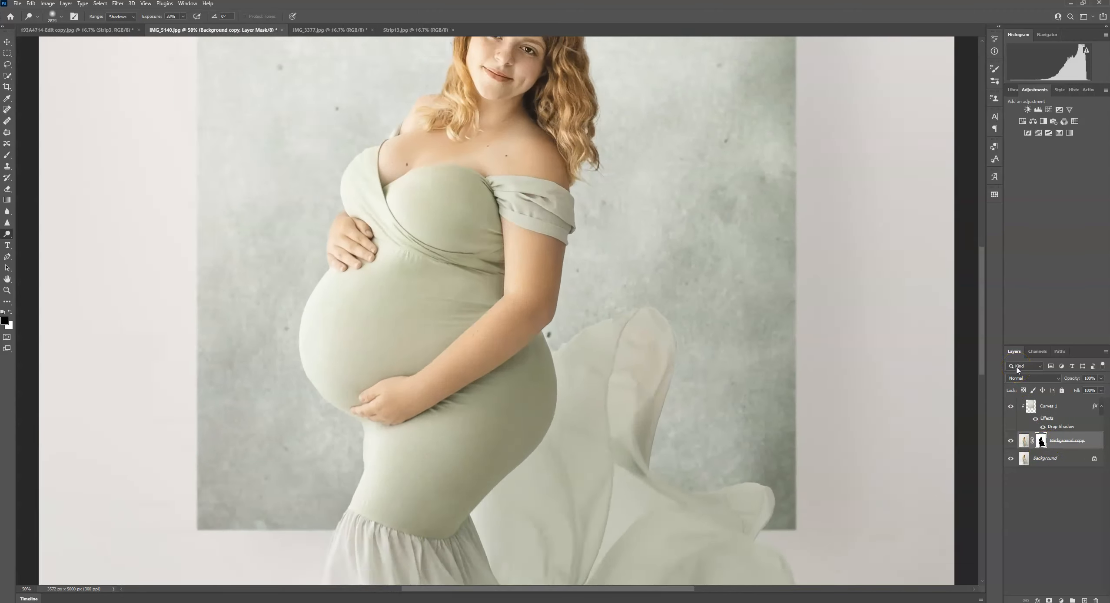
drag(639, 355, 589, 222)
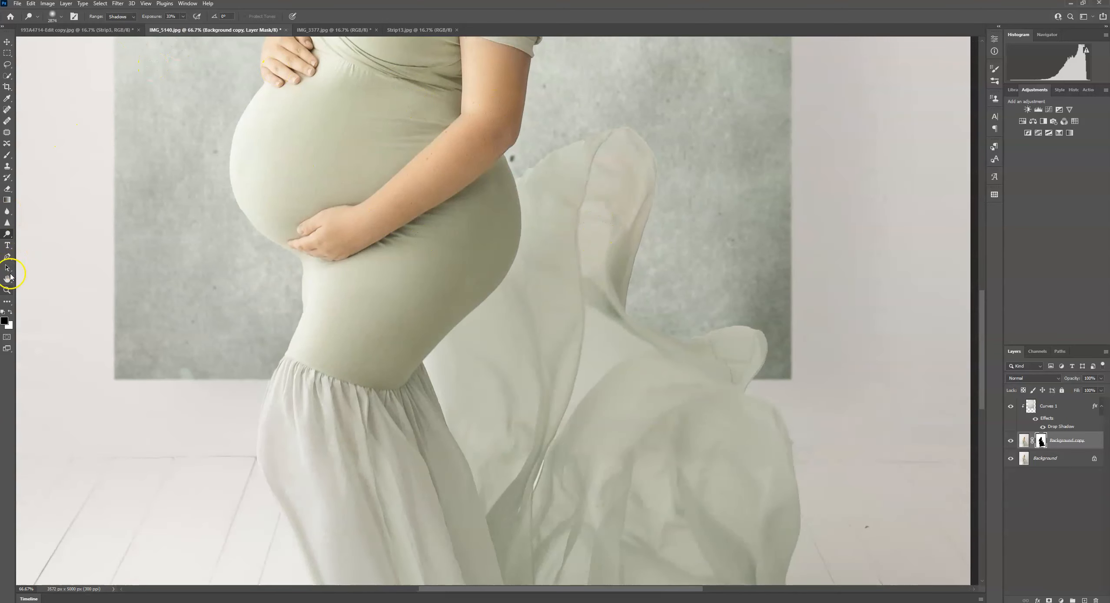
click(6, 155)
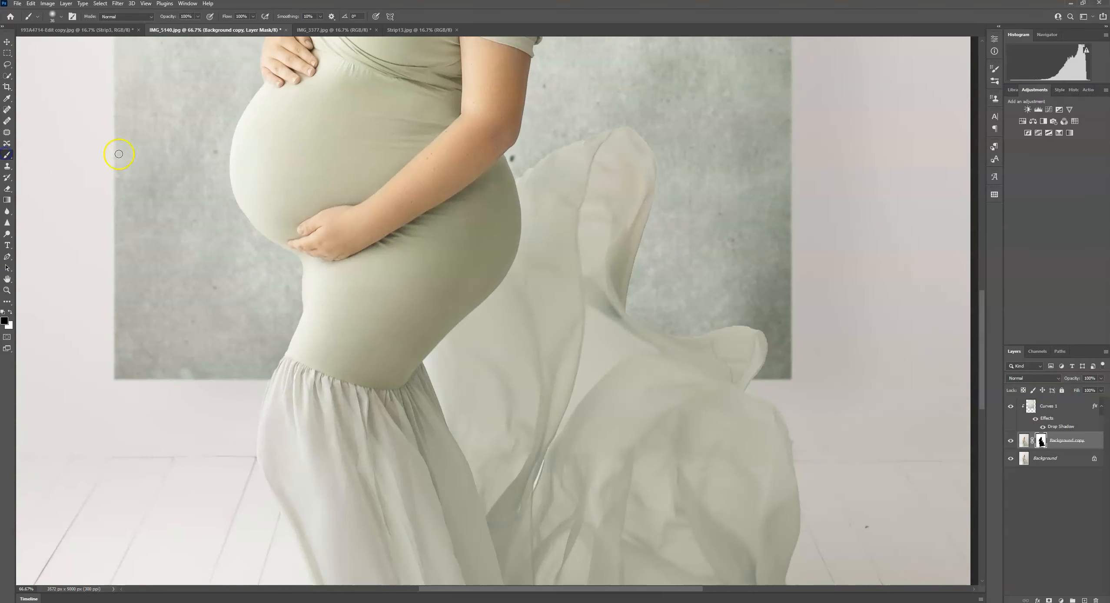
click(59, 16)
drag(87, 43, 276, 50)
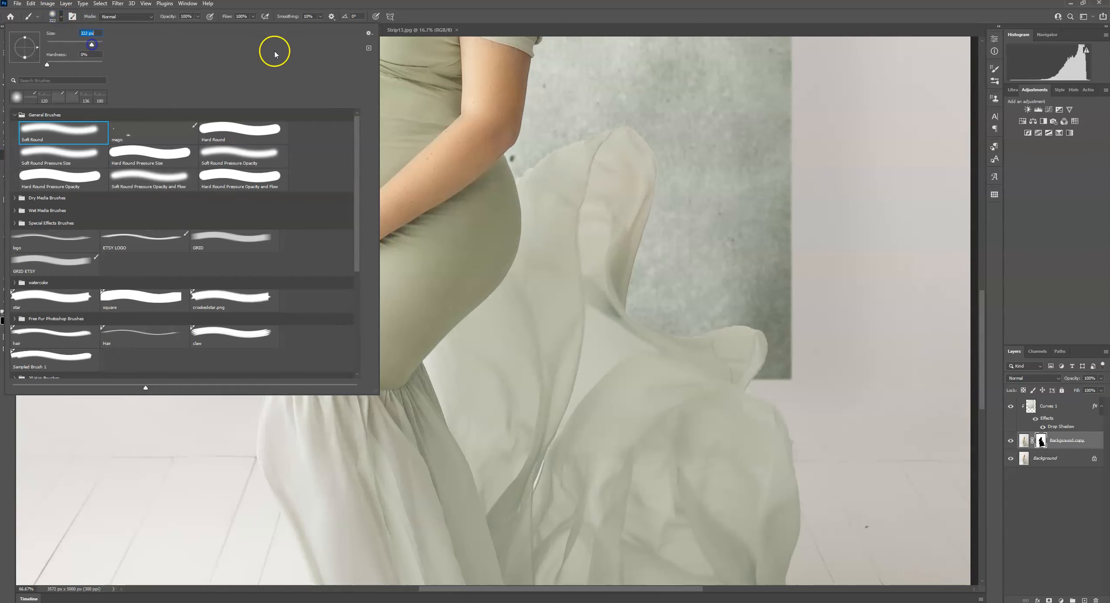
click(547, 13)
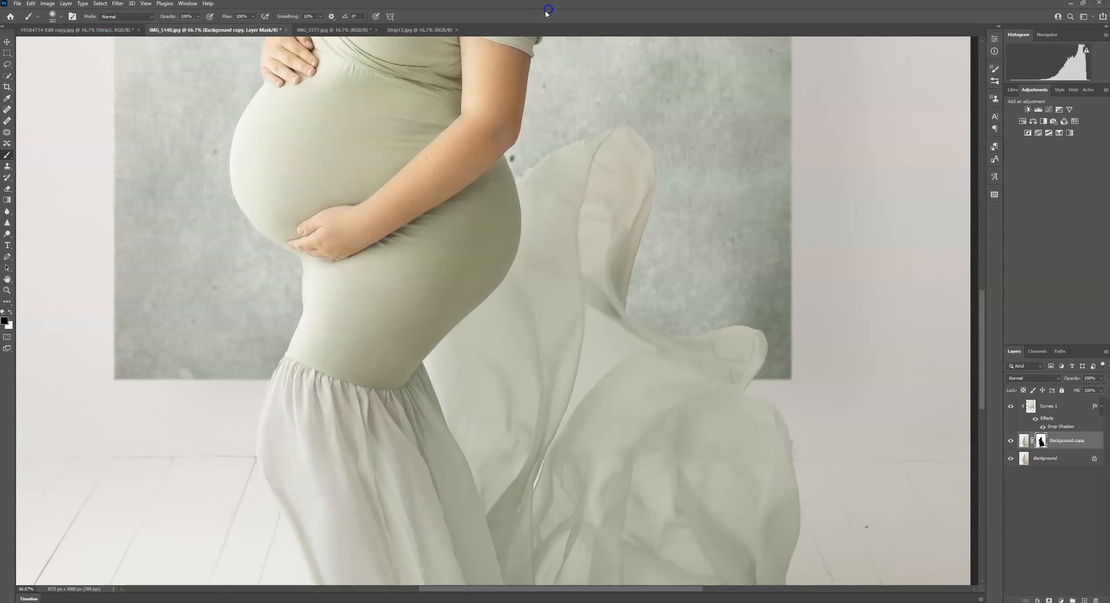
Undo the test dab on the fabric and set up white paint with the brush opacity at 20%
click(598, 359)
click(31, 4)
click(50, 13)
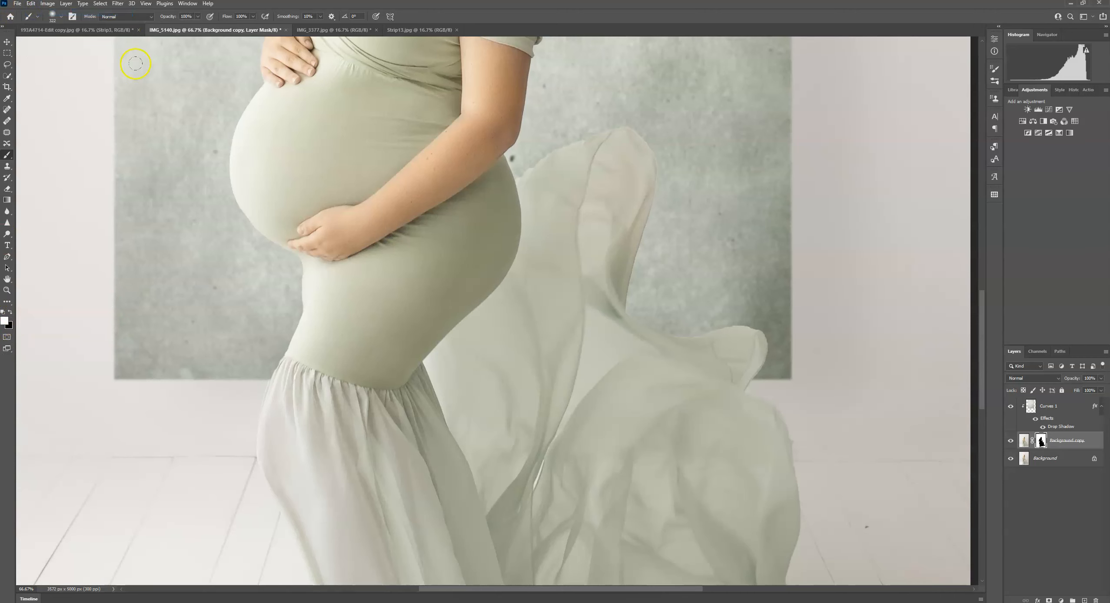
click(197, 16)
click(192, 17)
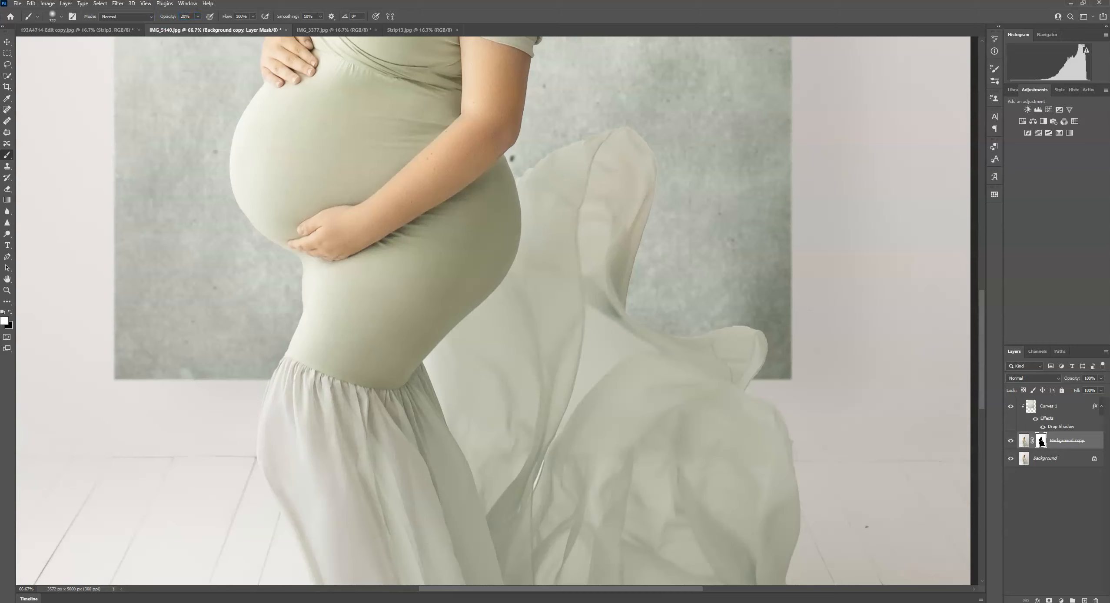
Paint white on the mask over the flowing fabric beside the dress so the strip shows through it faintly
mouse_move(543, 338)
mouse_down()
mouse_move(608, 372)
mouse_move(685, 369)
mouse_move(593, 377)
mouse_up()
drag(674, 372, 699, 372)
mouse_move(699, 372)
mouse_down()
mouse_move(648, 370)
mouse_move(603, 339)
mouse_up()
mouse_move(602, 339)
mouse_down()
mouse_move(592, 349)
mouse_move(605, 275)
mouse_up()
mouse_move(605, 275)
mouse_down()
mouse_move(592, 314)
mouse_move(592, 257)
mouse_up()
drag(592, 256, 609, 217)
drag(609, 217, 615, 194)
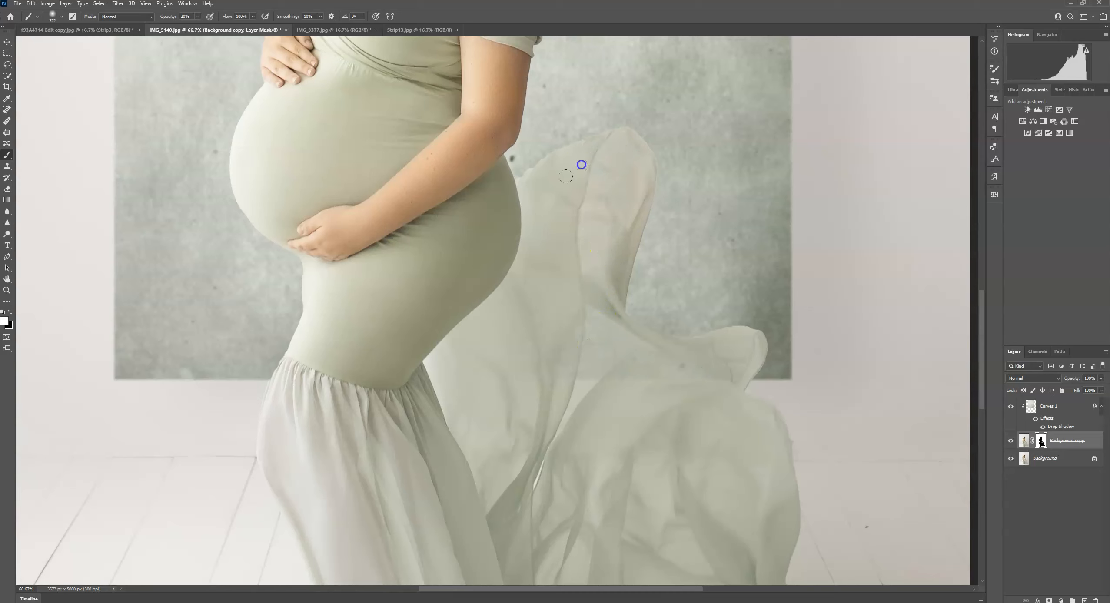
drag(475, 377, 657, 387)
mouse_move(657, 387)
mouse_down()
mouse_move(604, 377)
mouse_move(577, 267)
mouse_up()
drag(578, 268, 597, 256)
drag(580, 153, 555, 188)
Adjust the brush size and extend the sheer effect to the fabric beside the hip and its outer fold
click(61, 17)
click(87, 45)
click(436, 364)
click(511, 273)
drag(473, 359, 431, 366)
click(431, 370)
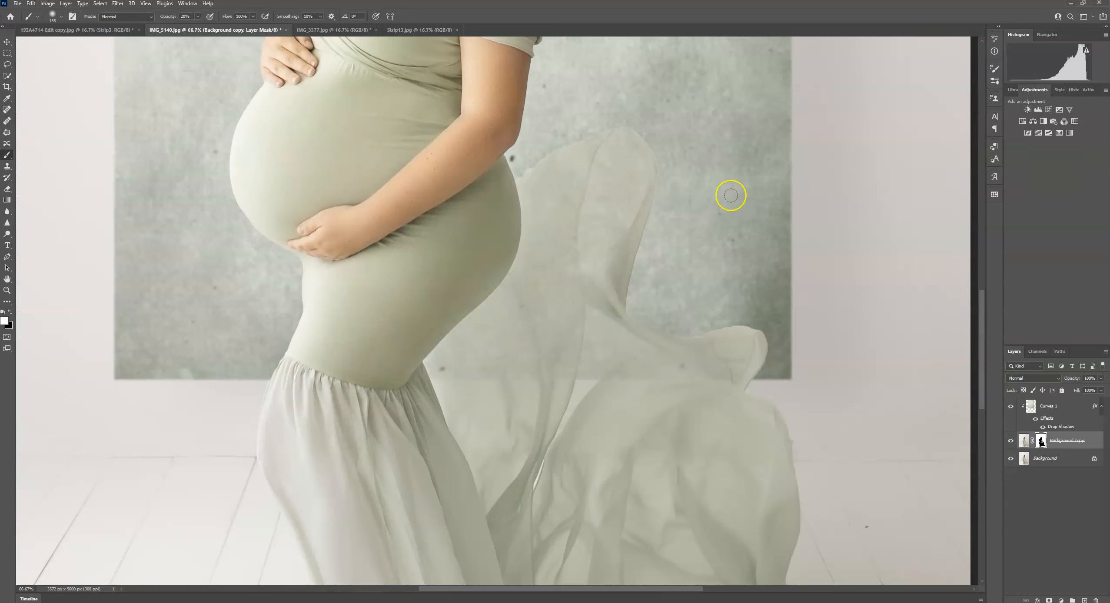
click(734, 329)
click(702, 321)
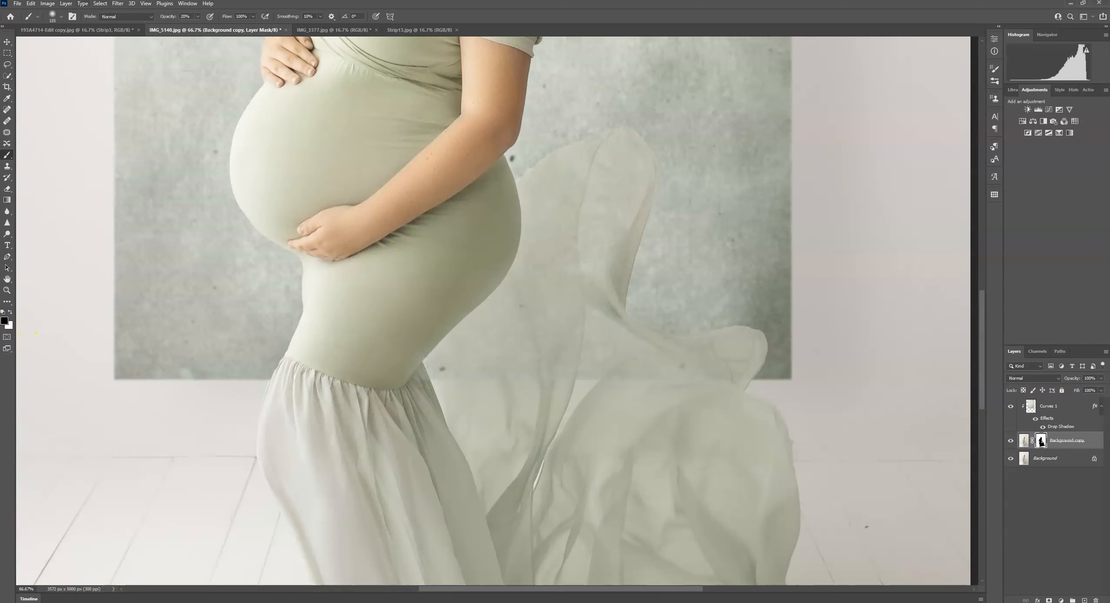
Paint black on the mask with a smaller brush at 100% opacity to restore the solid dress edge around the hip
click(59, 17)
drag(69, 43, 65, 42)
click(198, 17)
drag(199, 23, 235, 25)
click(398, 372)
mouse_move(509, 238)
mouse_down()
mouse_move(402, 355)
mouse_move(441, 282)
mouse_up()
drag(565, 86, 562, 415)
mouse_move(570, 239)
mouse_down()
mouse_move(568, 302)
mouse_move(588, 141)
mouse_move(565, 210)
mouse_move(585, 157)
mouse_up()
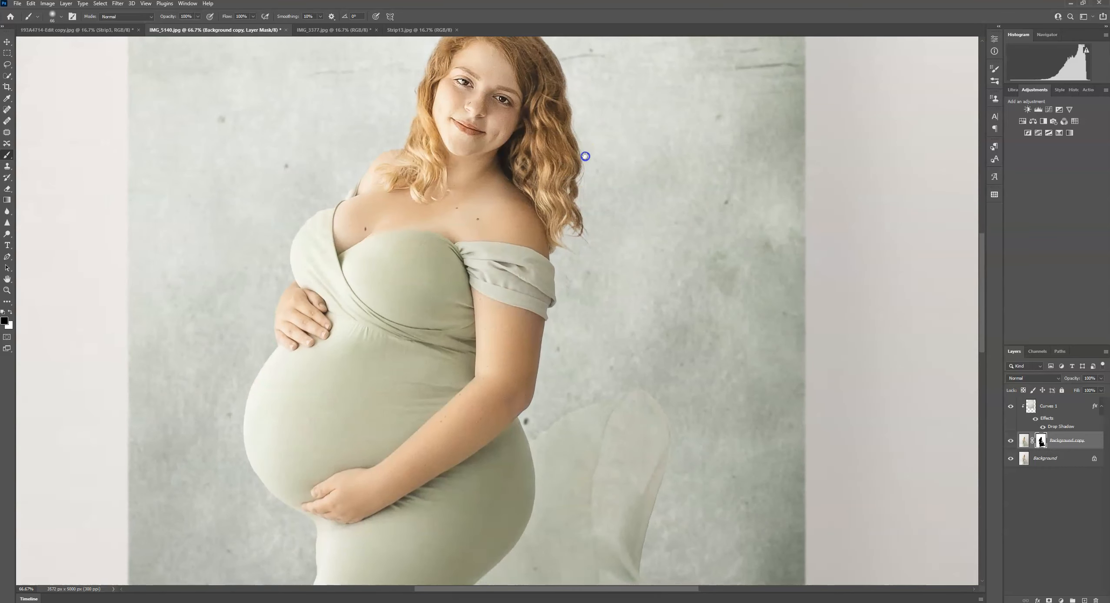
drag(424, 367, 496, 121)
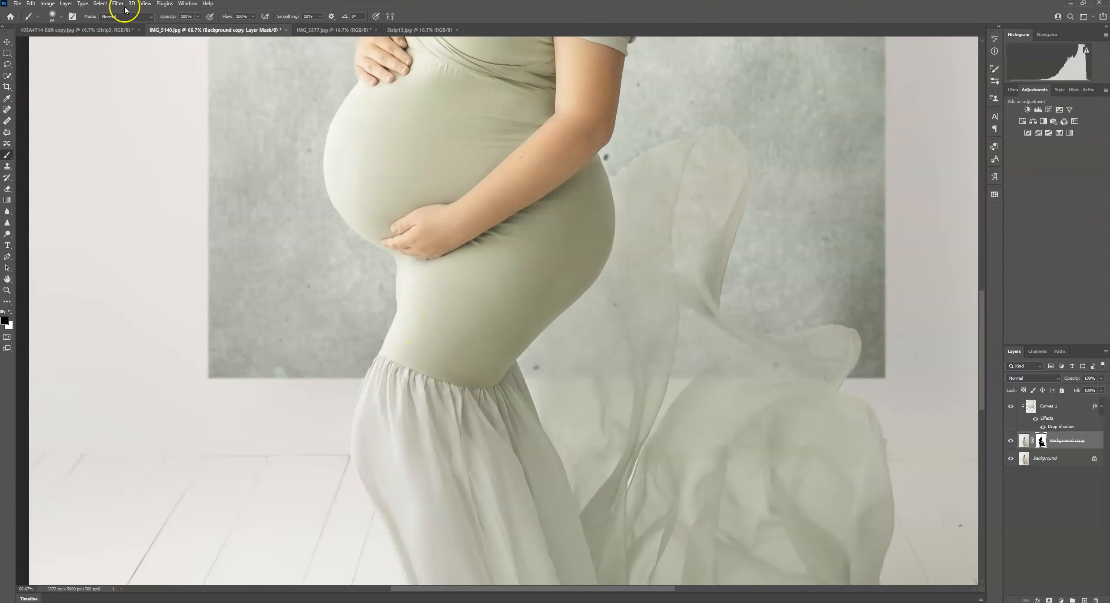
Shrink the brush further and touch up the mask where the dress edge meets the arm
click(60, 17)
click(52, 44)
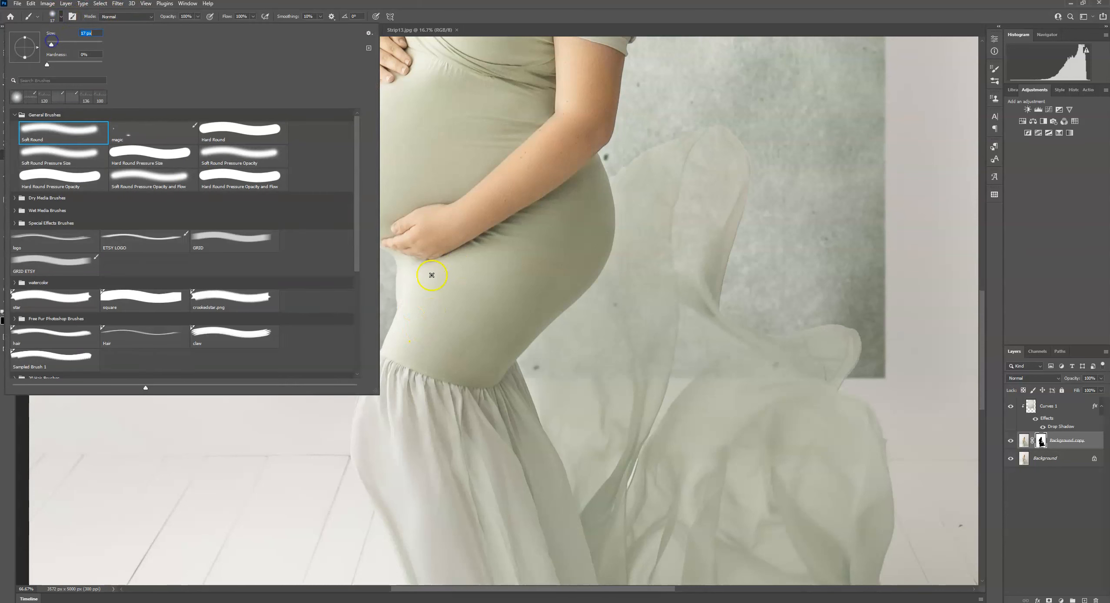
click(397, 280)
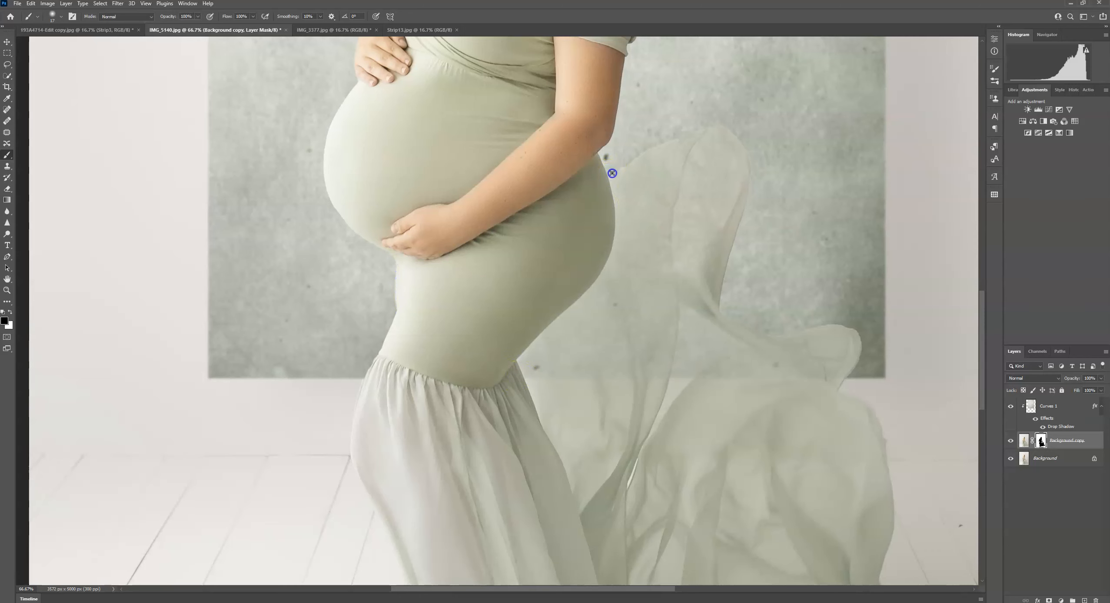
click(31, 4)
click(285, 74)
Compare the whole portrait with and without the Curves 1 strip layer
key(ctrl+minus)
key(ctrl+minus)
key(ctrl+minus)
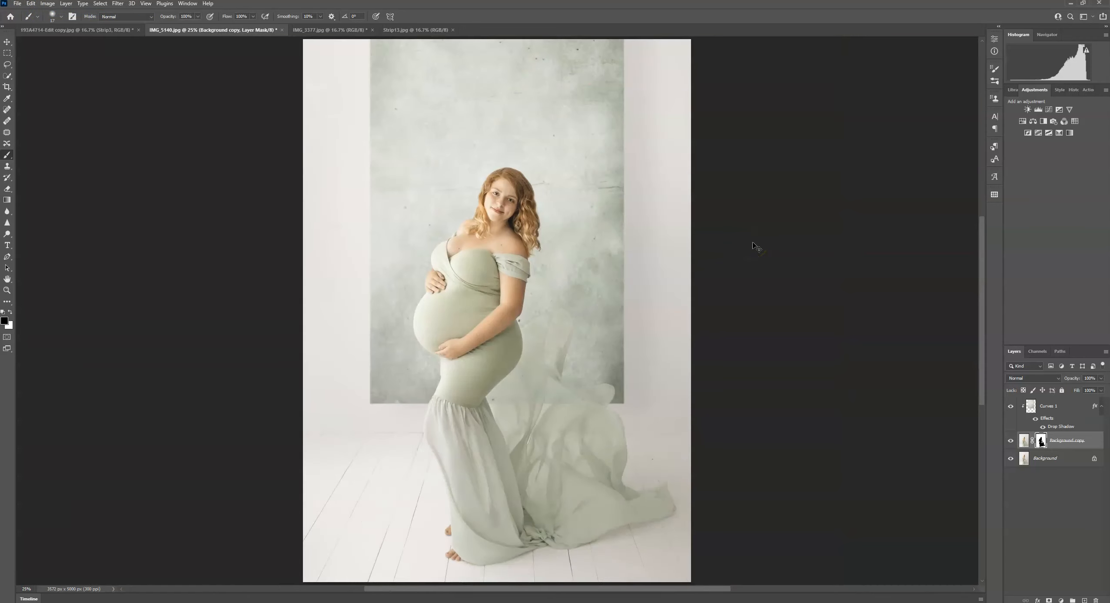
key(ctrl+minus)
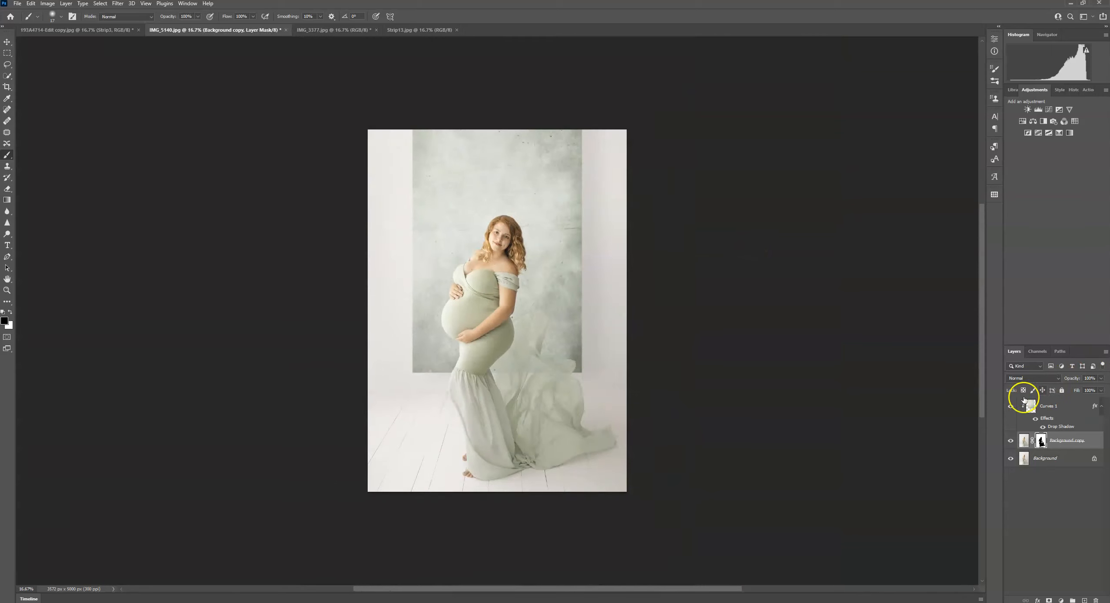
click(1010, 407)
click(1011, 409)
Release the Curves 1 strip from its clipping to the Background copy layer and clip it again
click(1058, 411)
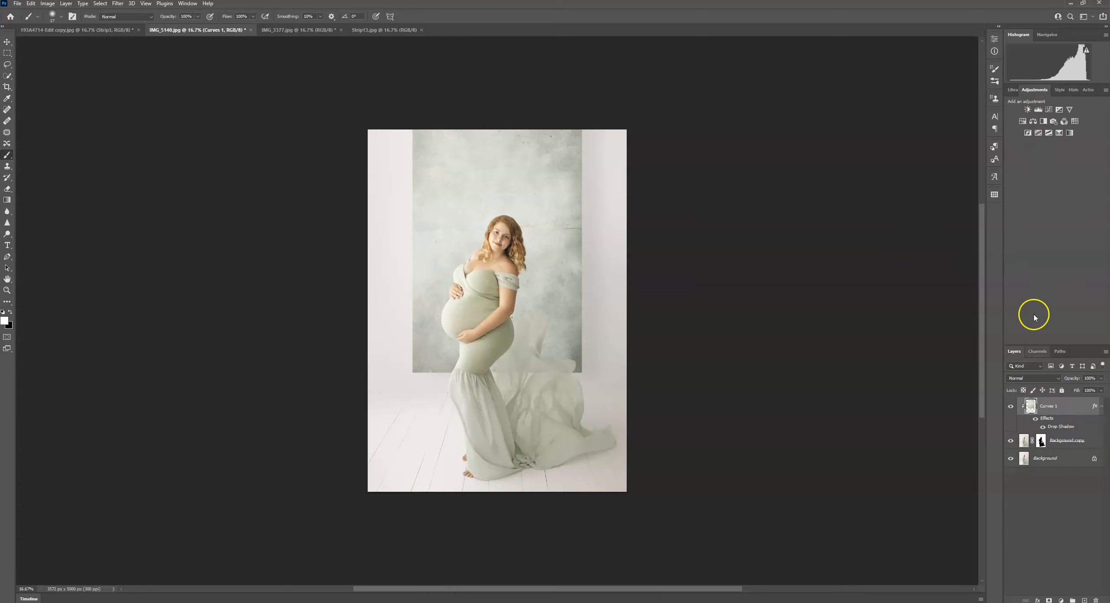
alt+click(1060, 429)
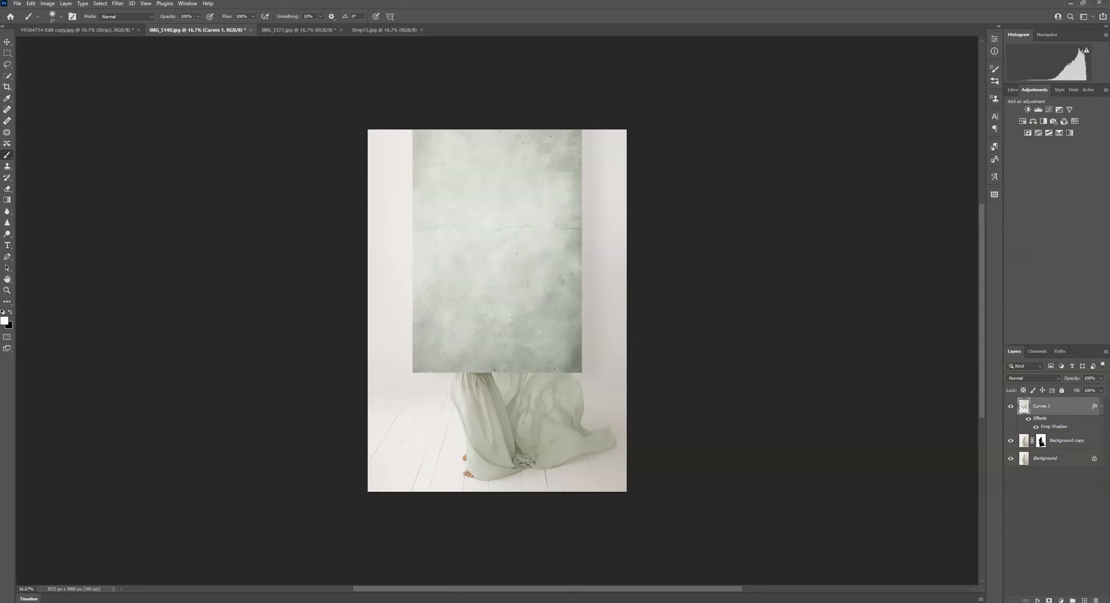
alt+click(1060, 432)
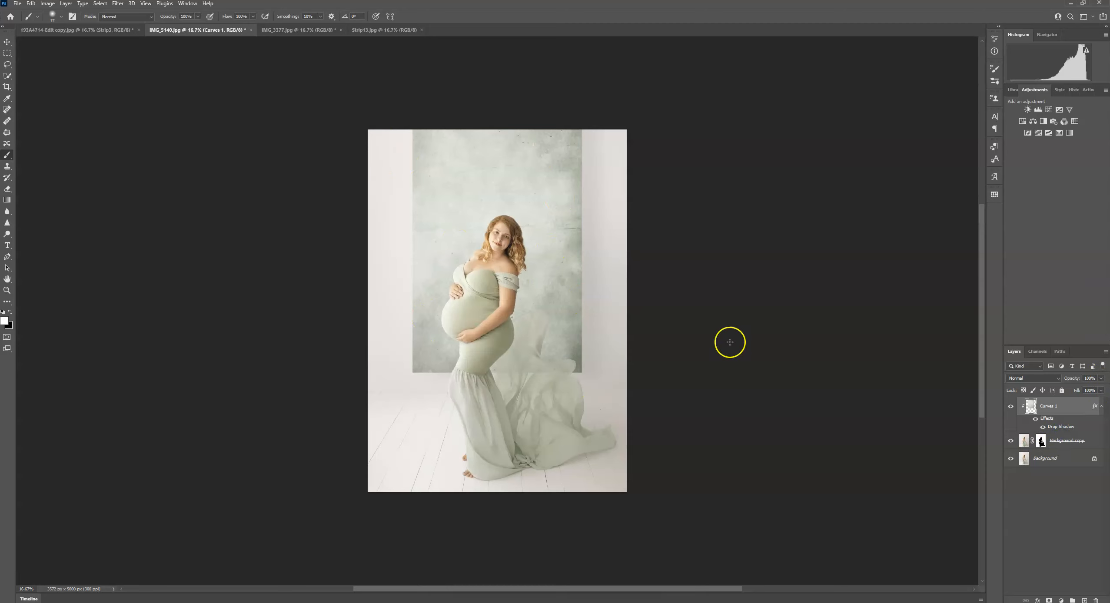
Try a Curves adjustment layer clipped above the strip, raising the midtones to brighten it
click(1049, 110)
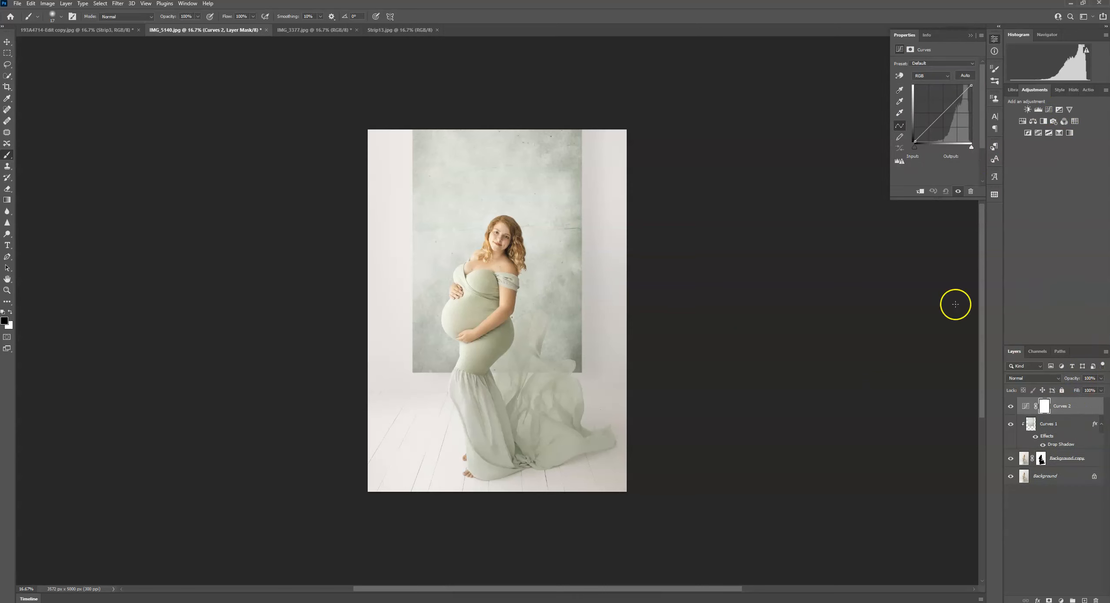
click(921, 191)
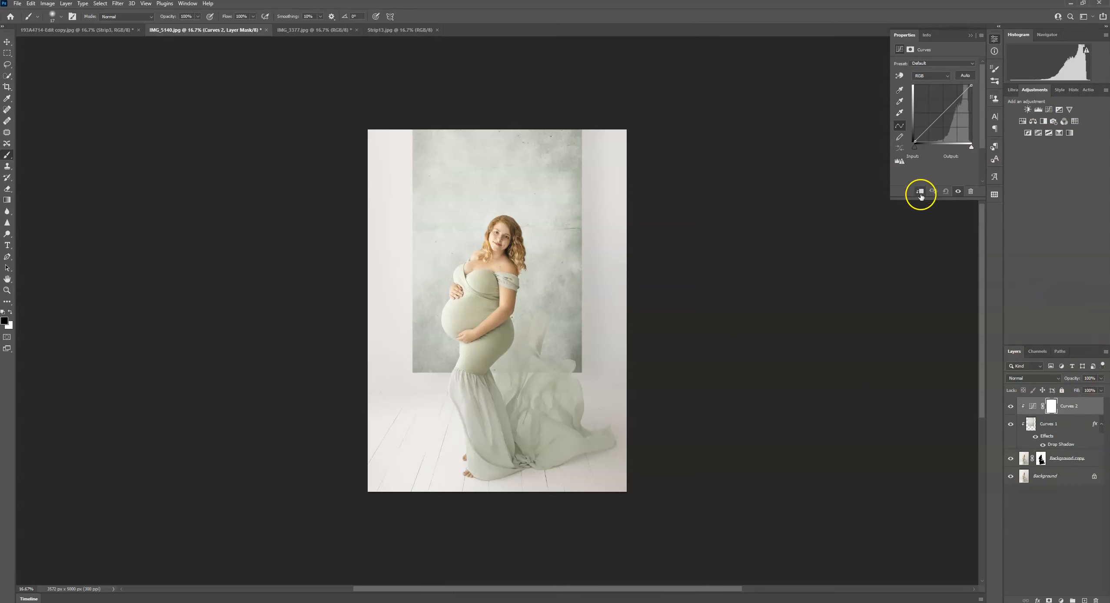
drag(956, 112, 937, 111)
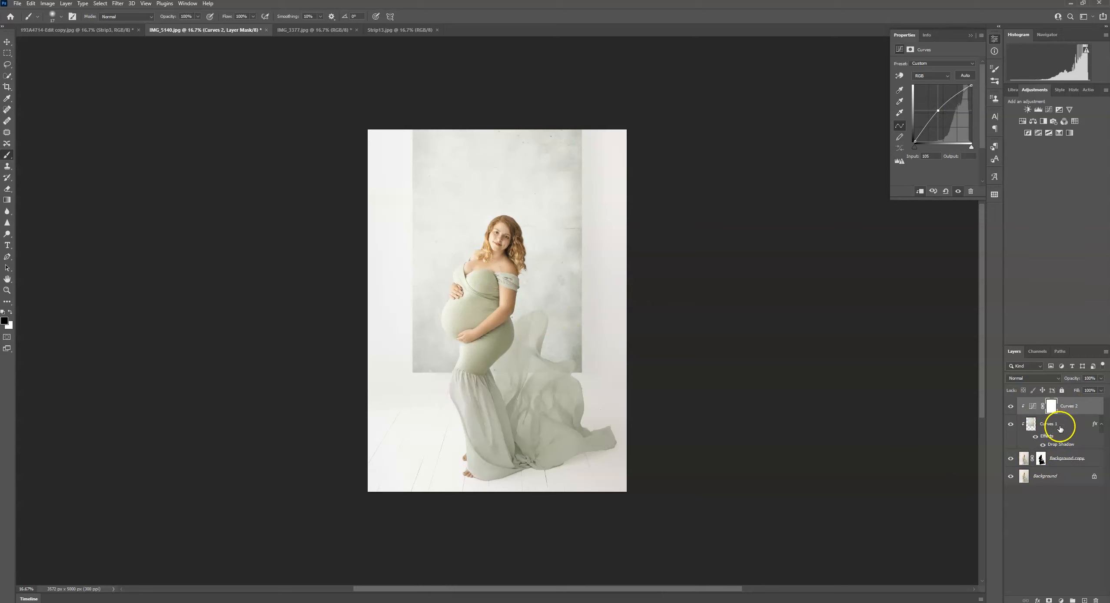
Delete the Curves 2 adjustment, clip the strip to the Background copy layer again, and compare with the strip hidden
alt+click(1059, 451)
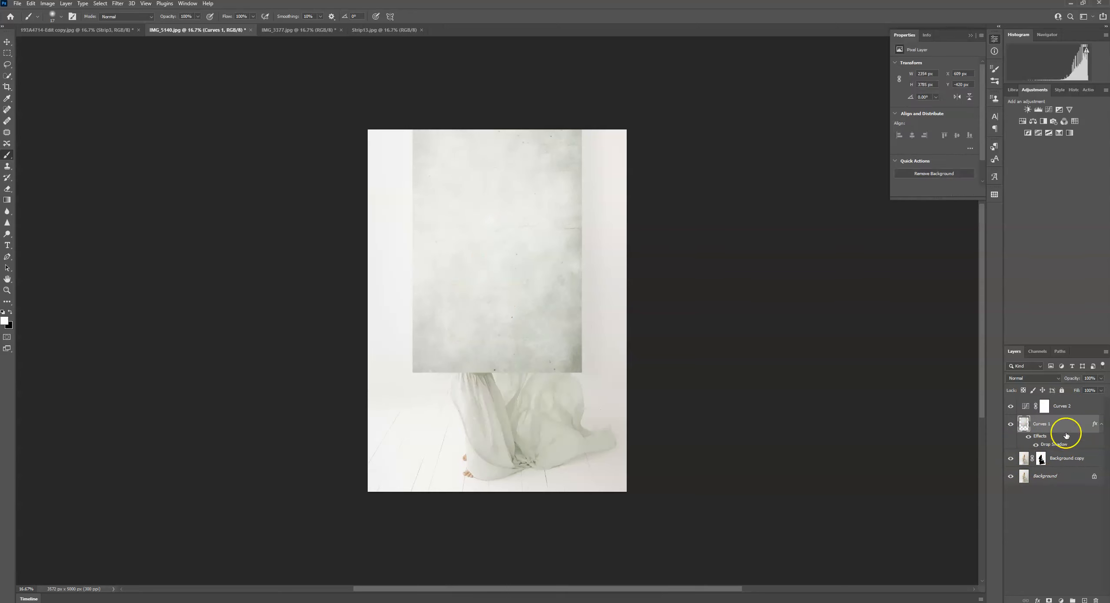
drag(1074, 410, 1096, 600)
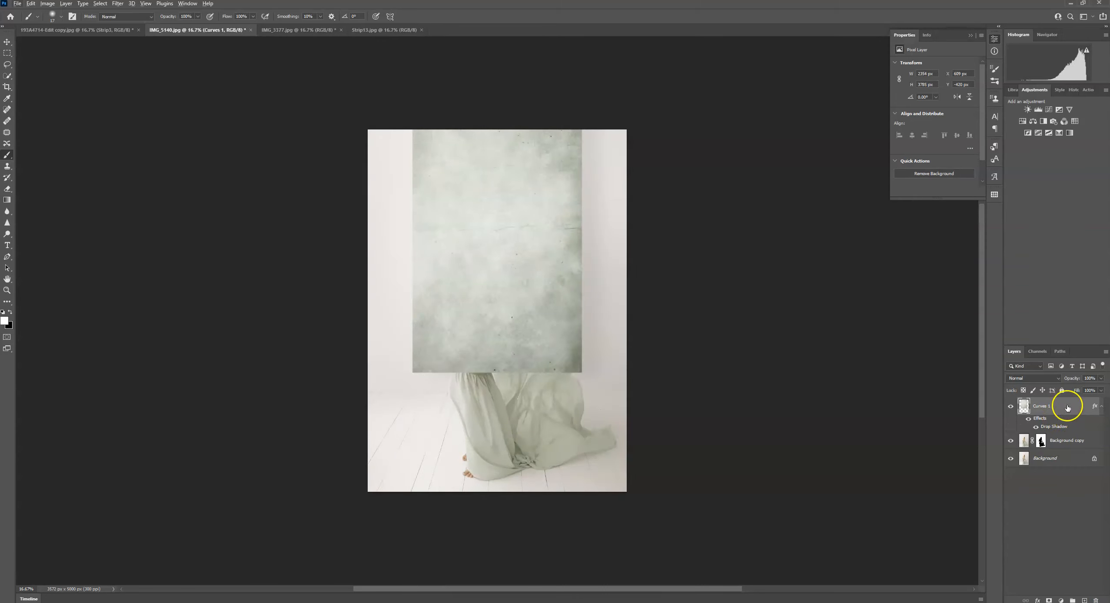
drag(1064, 438, 1064, 408)
alt+click(1061, 429)
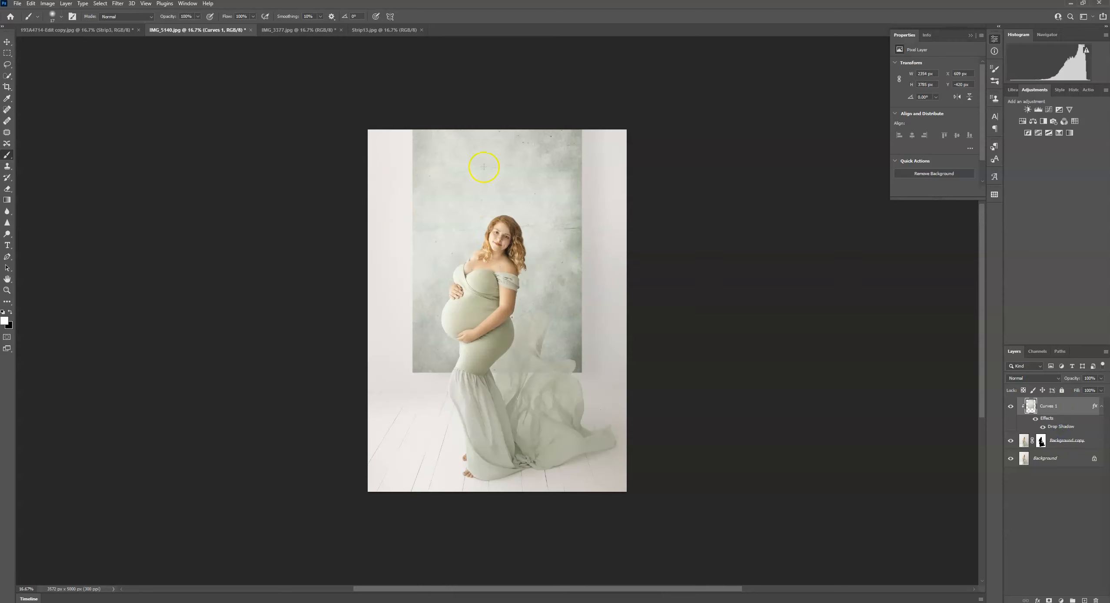
click(1009, 409)
click(1009, 409)
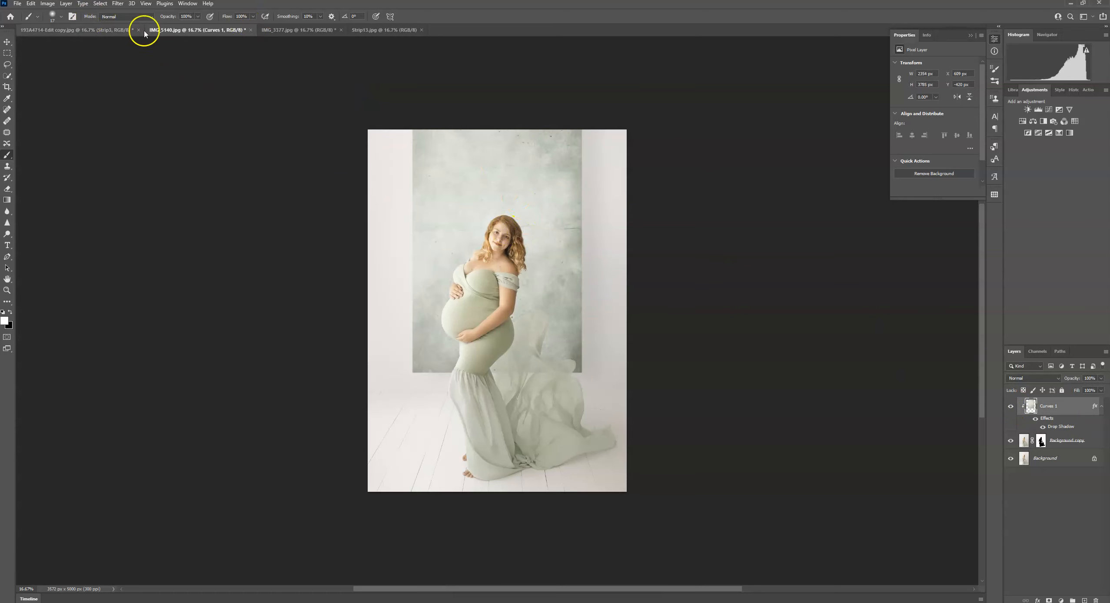
Compare the finished gold strip portrait with the sage strip portrait in IMG_5140.jpg
click(103, 31)
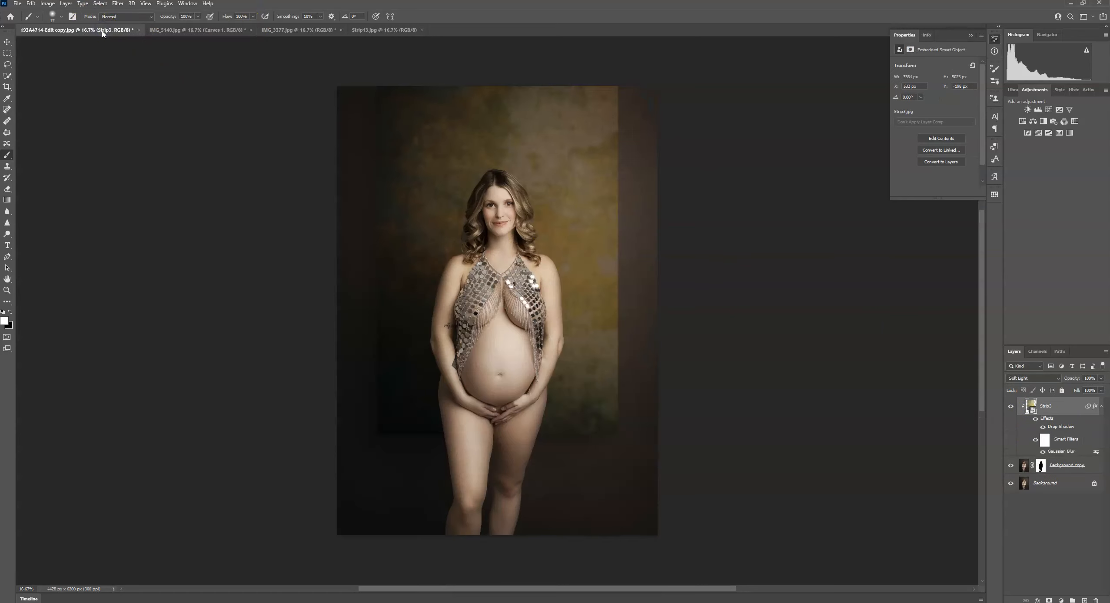
click(167, 33)
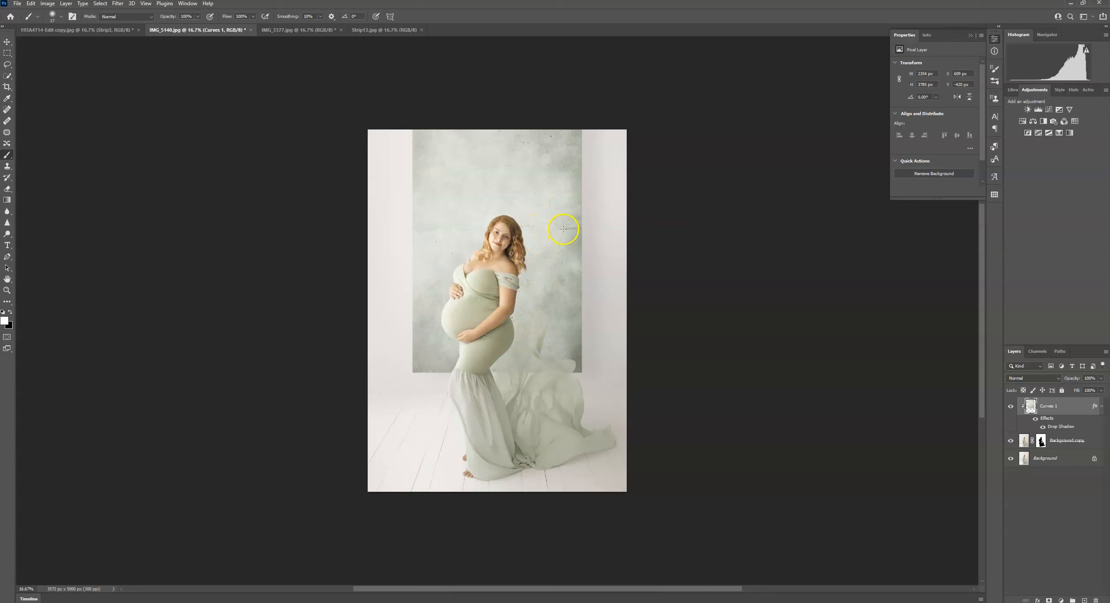
click(120, 30)
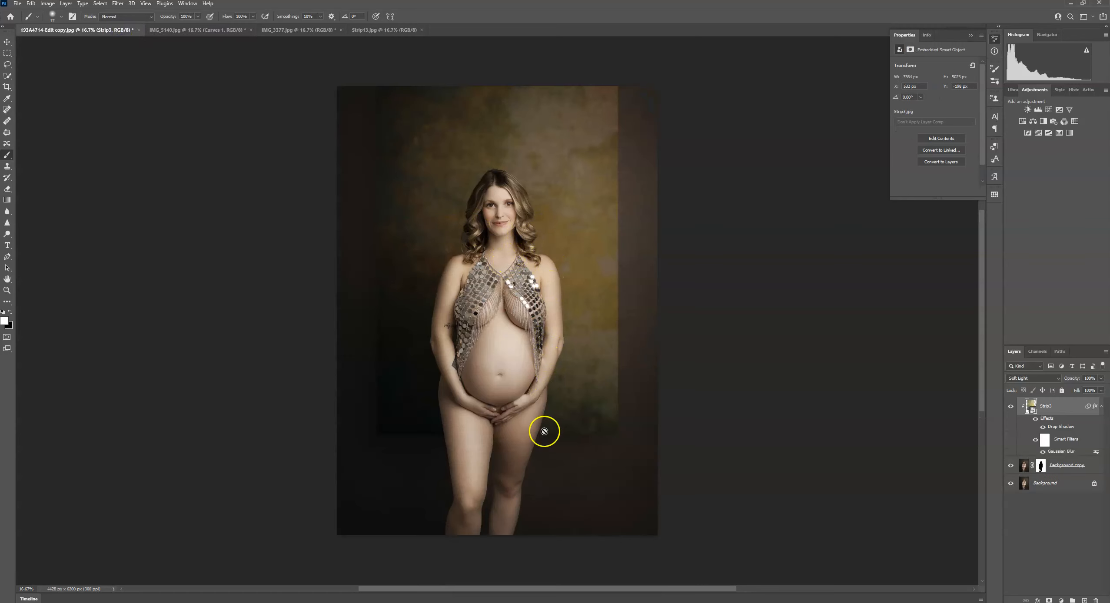
click(194, 30)
Close the green Strip13.jpg texture document and return to the IMG_3377.jpg portrait
click(285, 35)
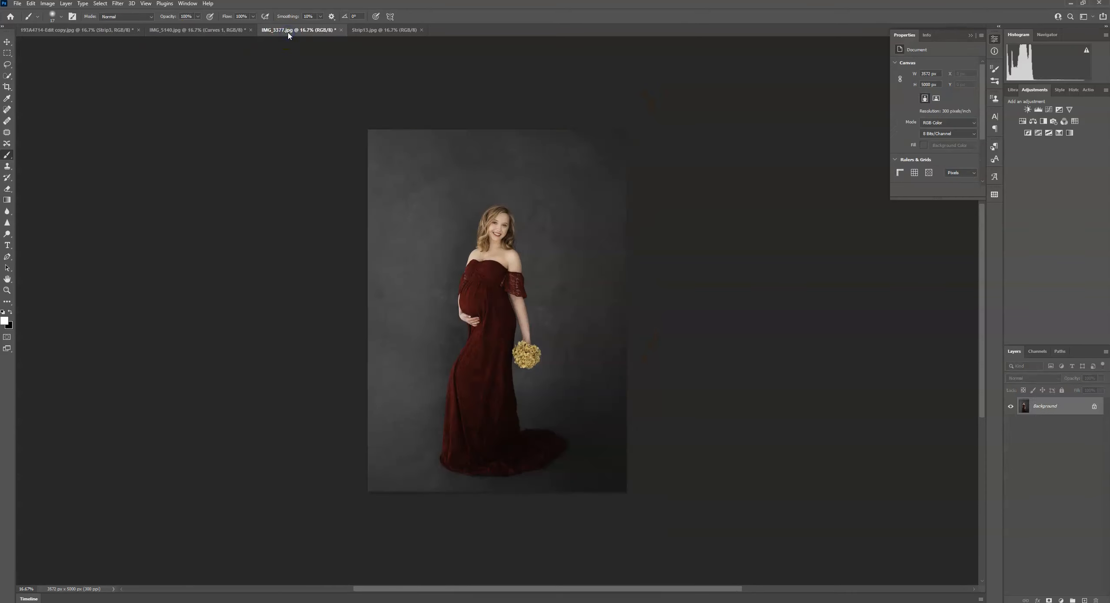
click(383, 30)
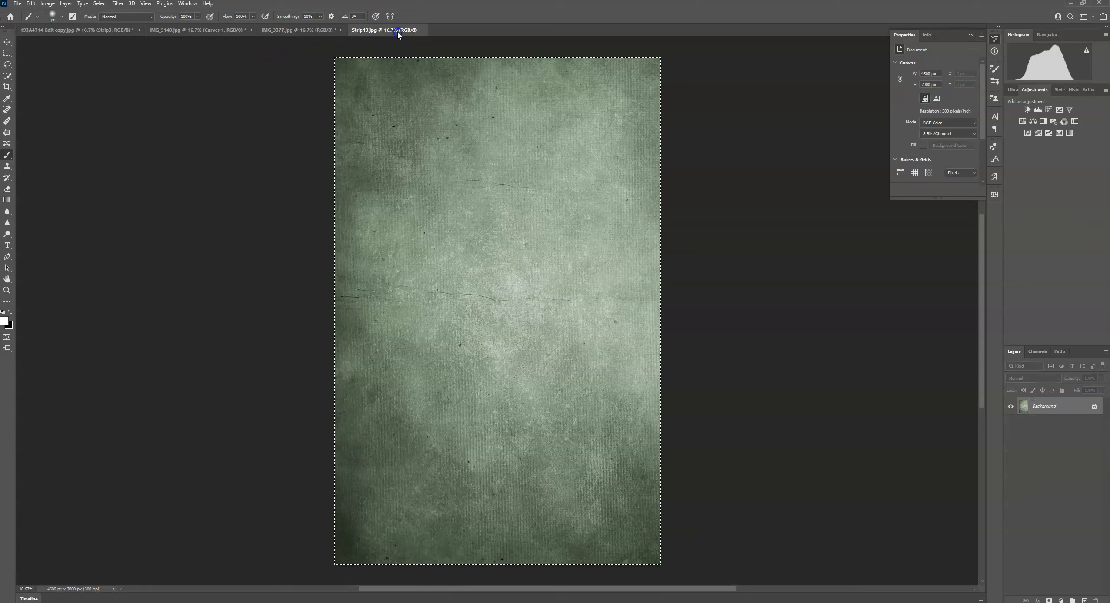
click(314, 29)
click(378, 30)
click(421, 30)
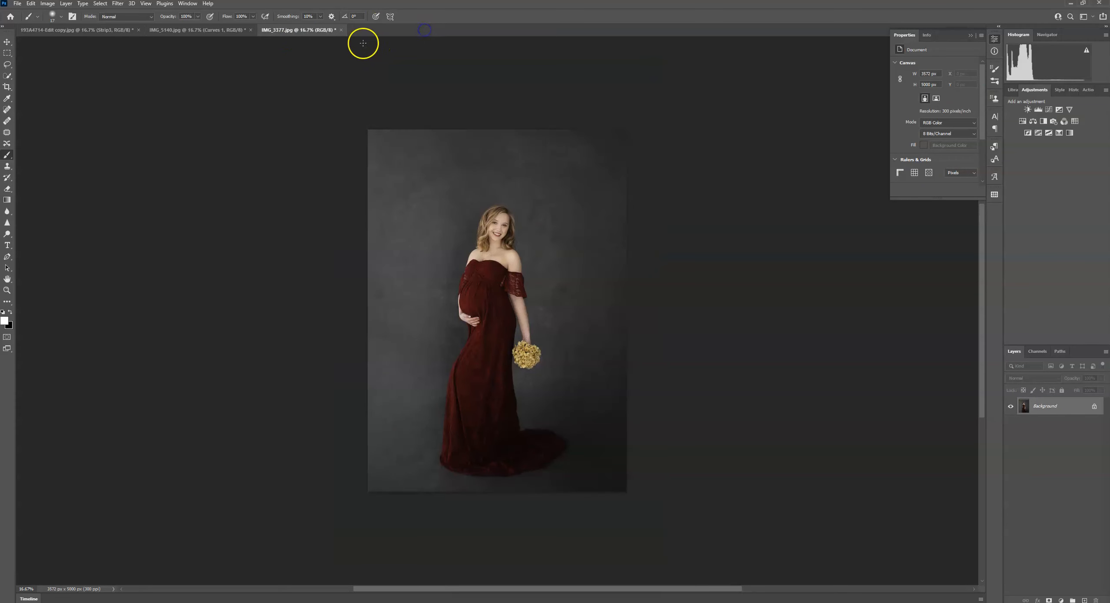
Place Strip1 as an embedded image in IMG_3377.jpg, scaled to about 2686 px wide and positioned behind the subject area down to the skirt
click(17, 4)
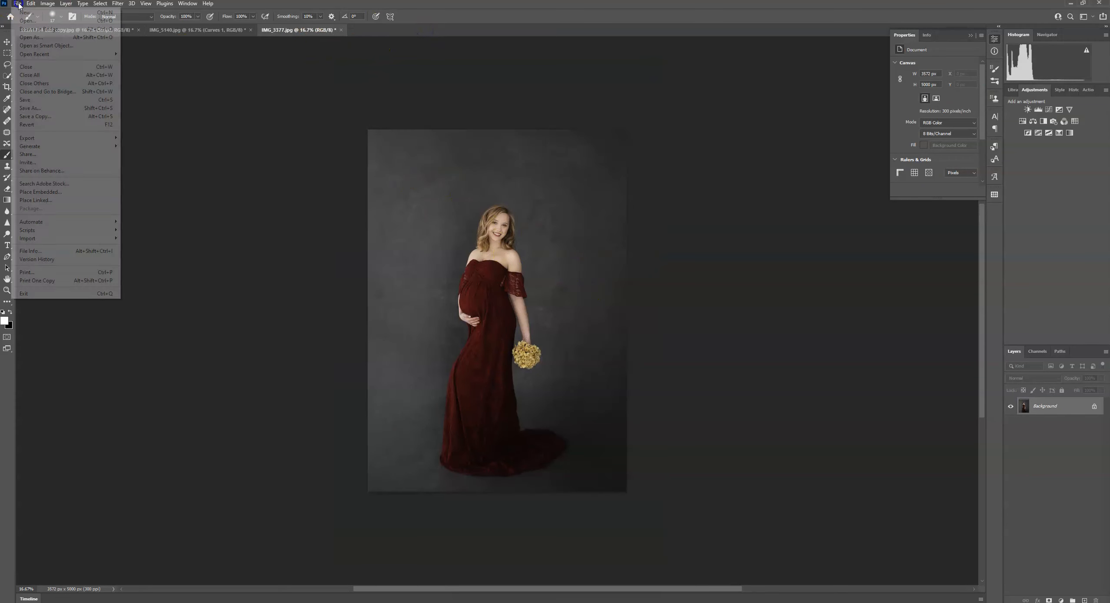
click(40, 193)
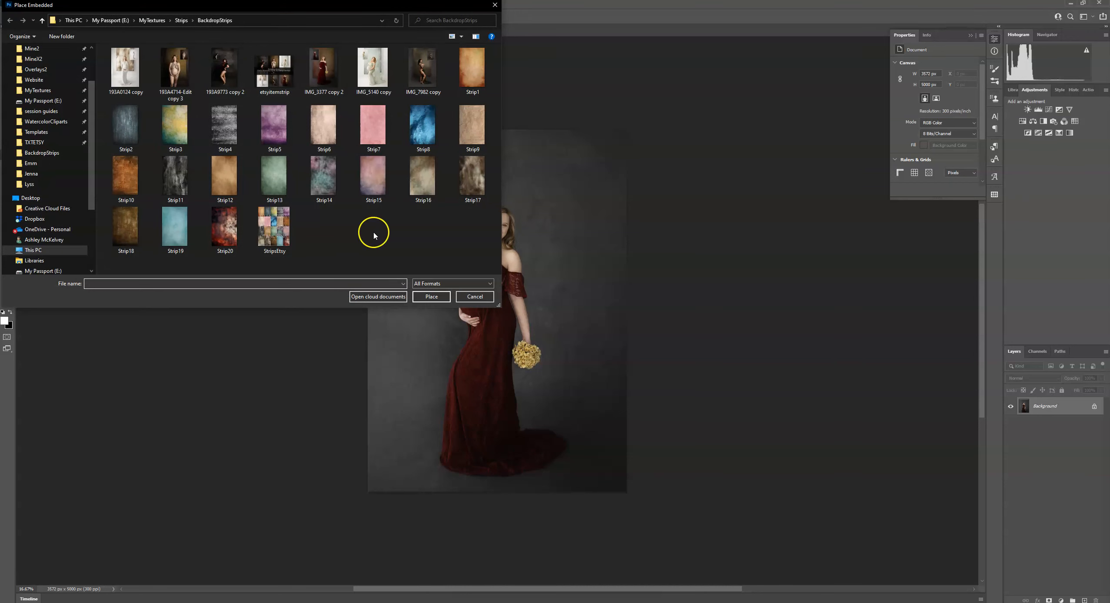
click(475, 71)
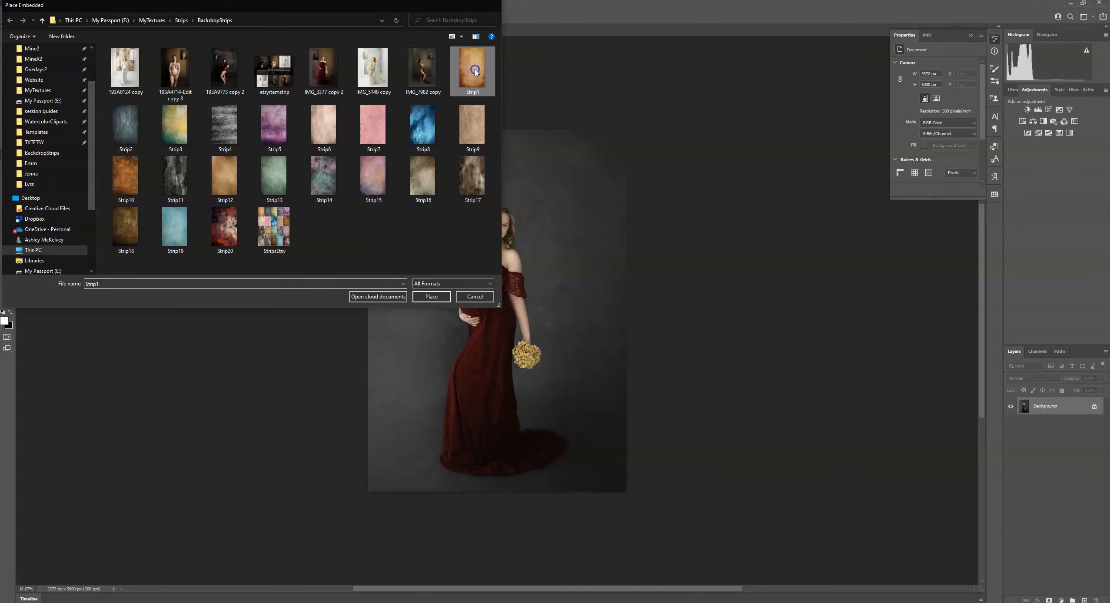
drag(607, 493, 602, 465)
drag(525, 385, 523, 300)
drag(605, 377, 582, 357)
drag(537, 302, 549, 331)
click(429, 17)
key(b)
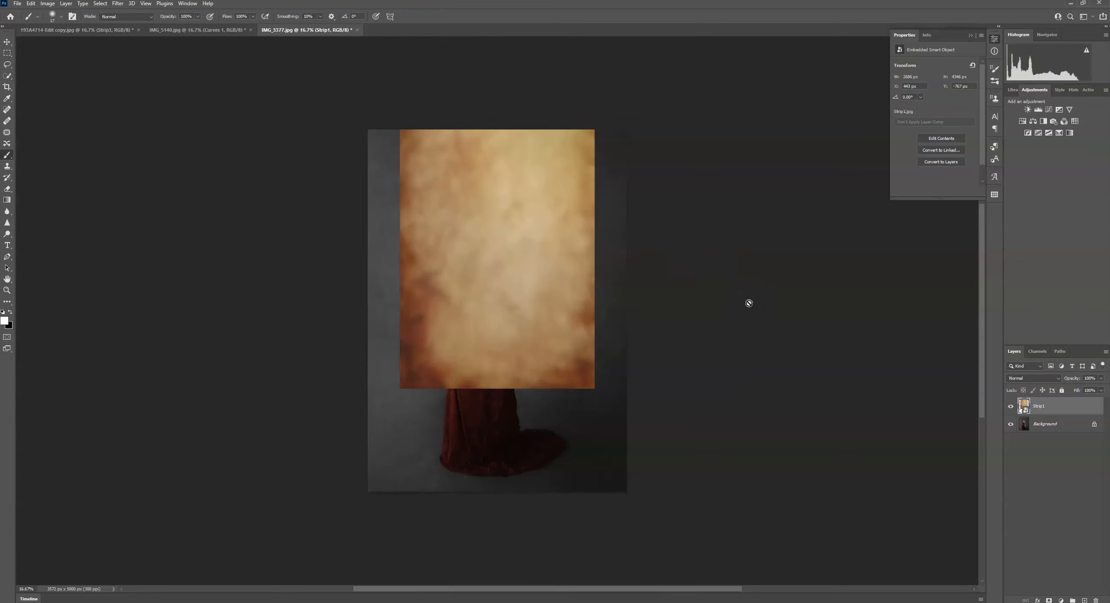
Try adjusting the Curves 1 strip's opacity in IMG_5140.jpg, and return to the IMG_3377.jpg portrait
click(203, 29)
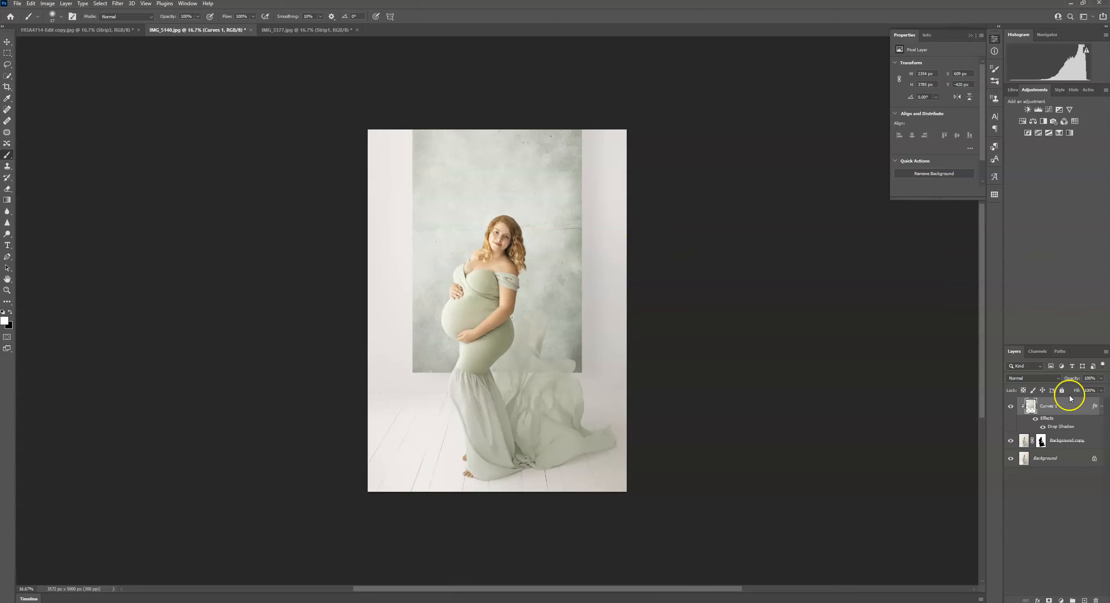
click(1101, 378)
drag(1093, 391, 1092, 390)
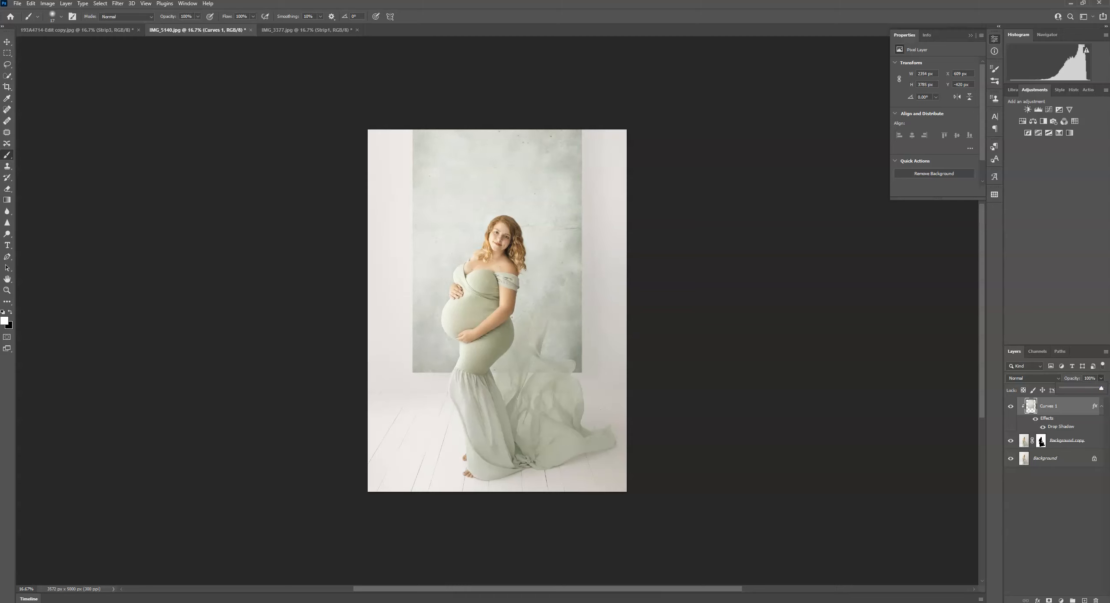
click(263, 29)
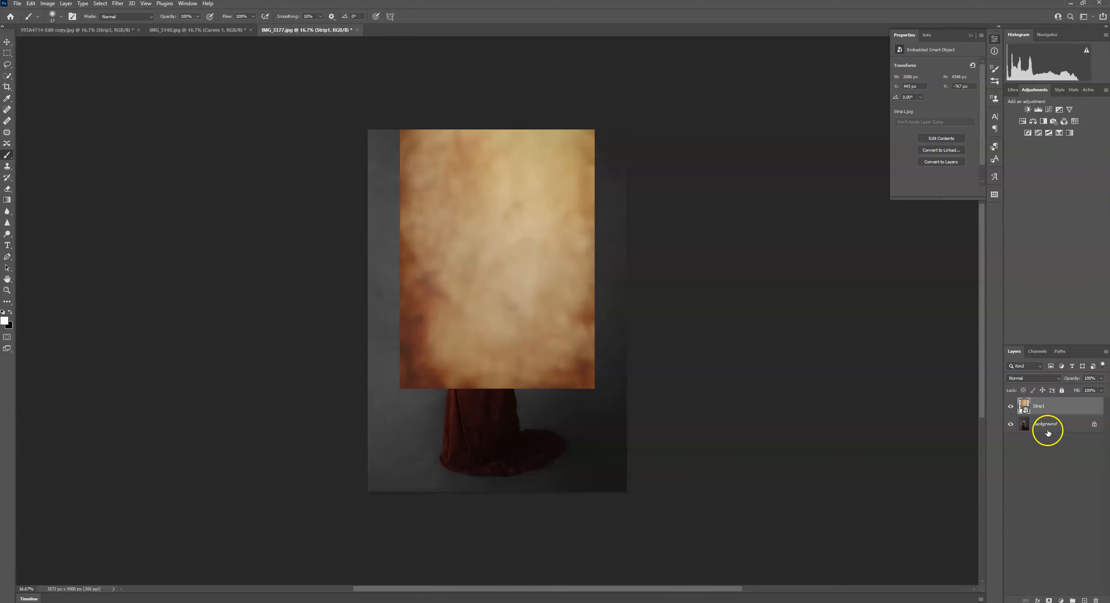
Darken the Strip1 texture slightly with a clipped Curves adjustment that lowers the midtones, and merge the two layers
click(1049, 110)
click(921, 192)
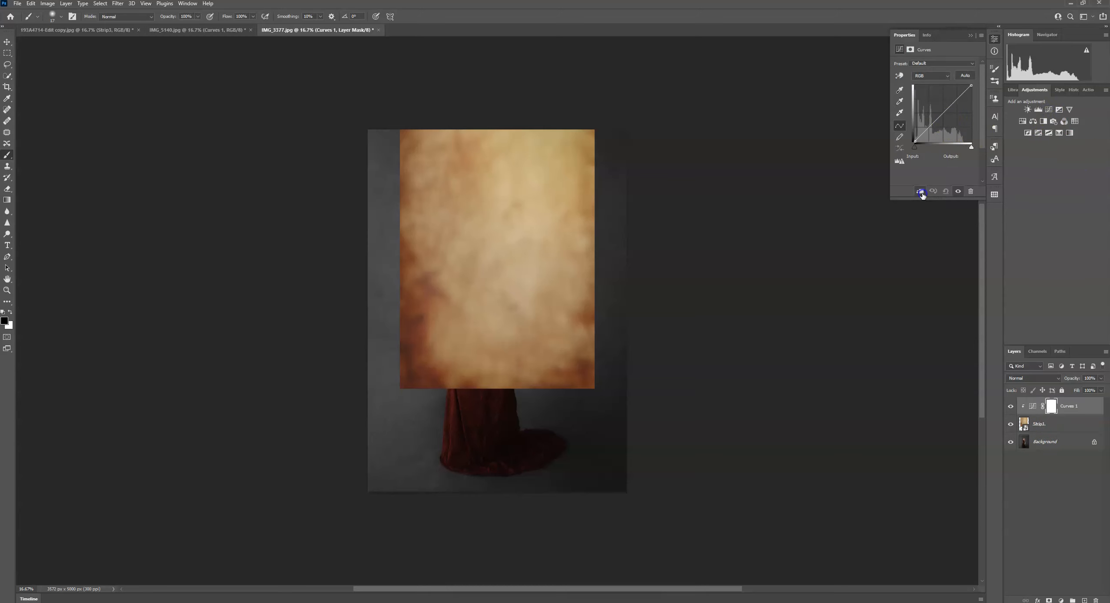
drag(942, 113, 944, 115)
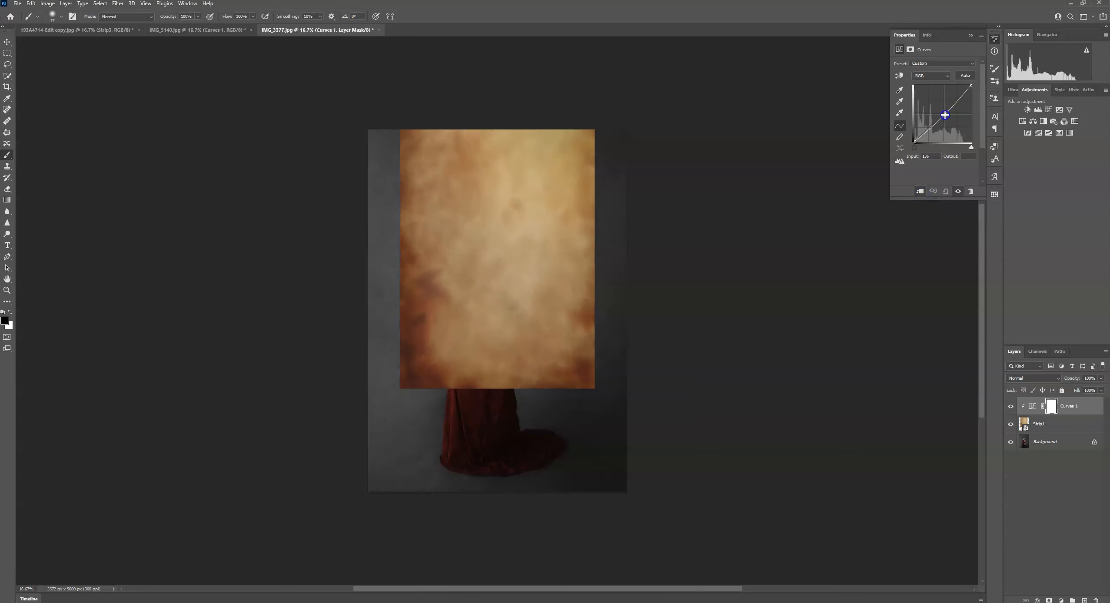
shift+click(1061, 425)
right_click(1061, 425)
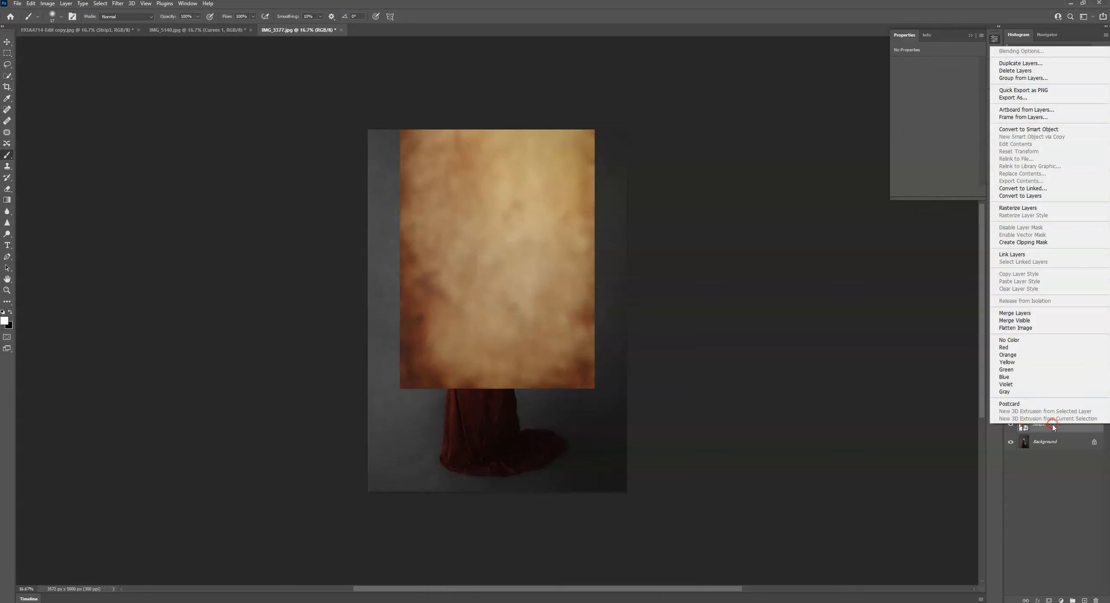
click(1040, 313)
Try Soft Light blending on the merged strip layer and return it to Normal
click(1018, 378)
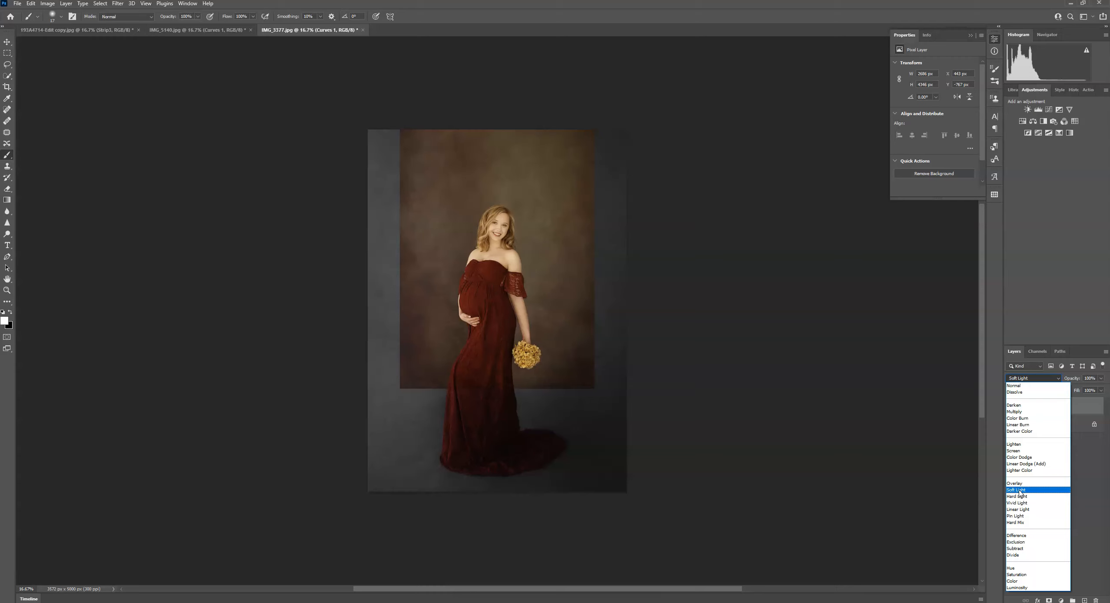
click(1056, 386)
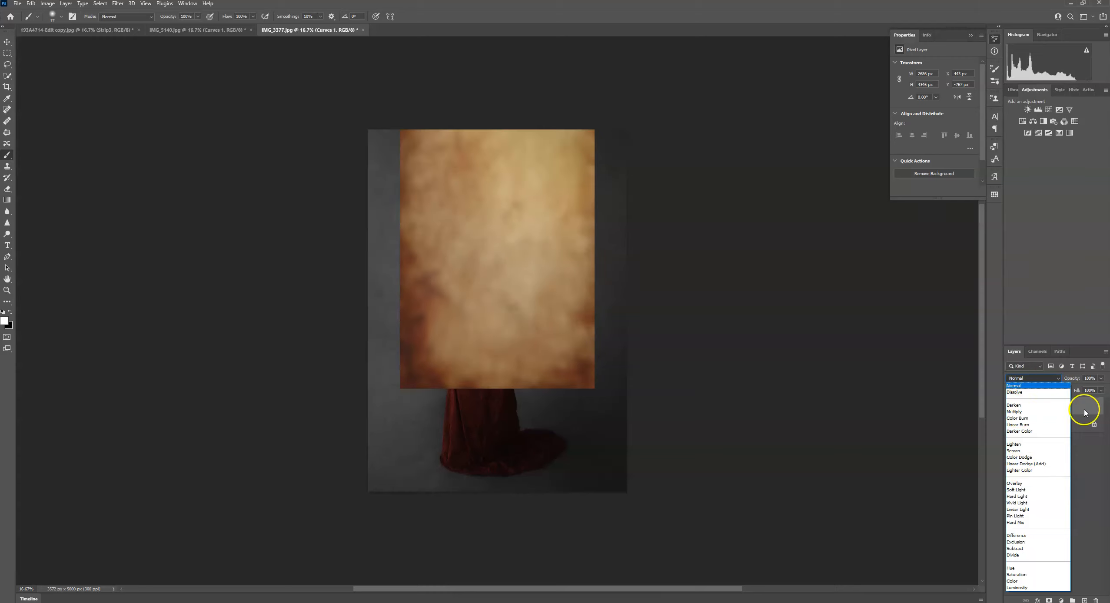
Hide the Curves 1 strip and automatically select the woman on the Background layer
click(1009, 408)
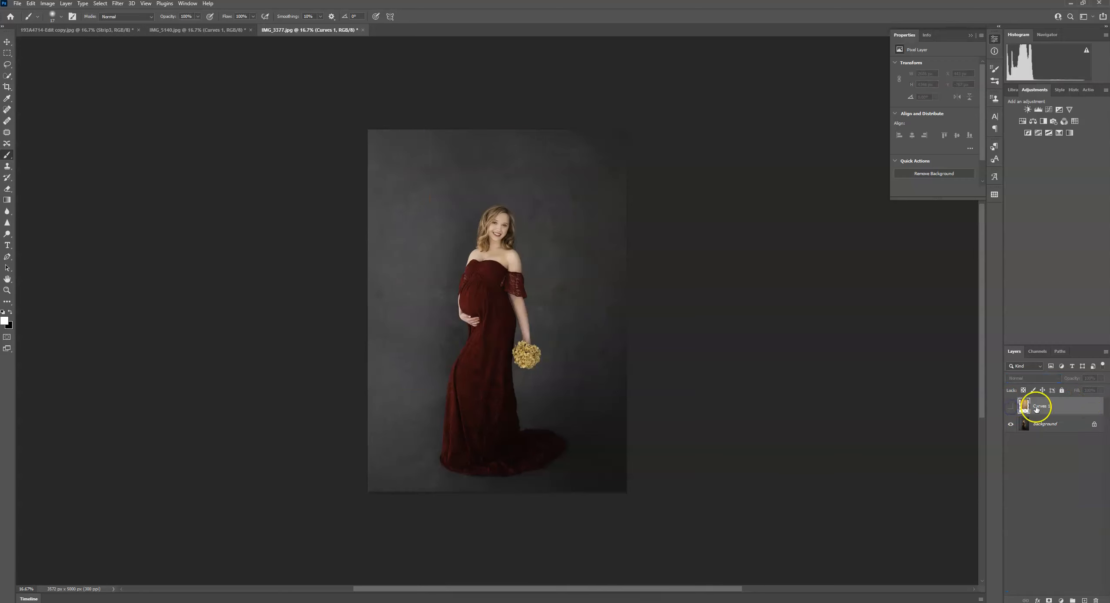
click(1036, 424)
click(7, 77)
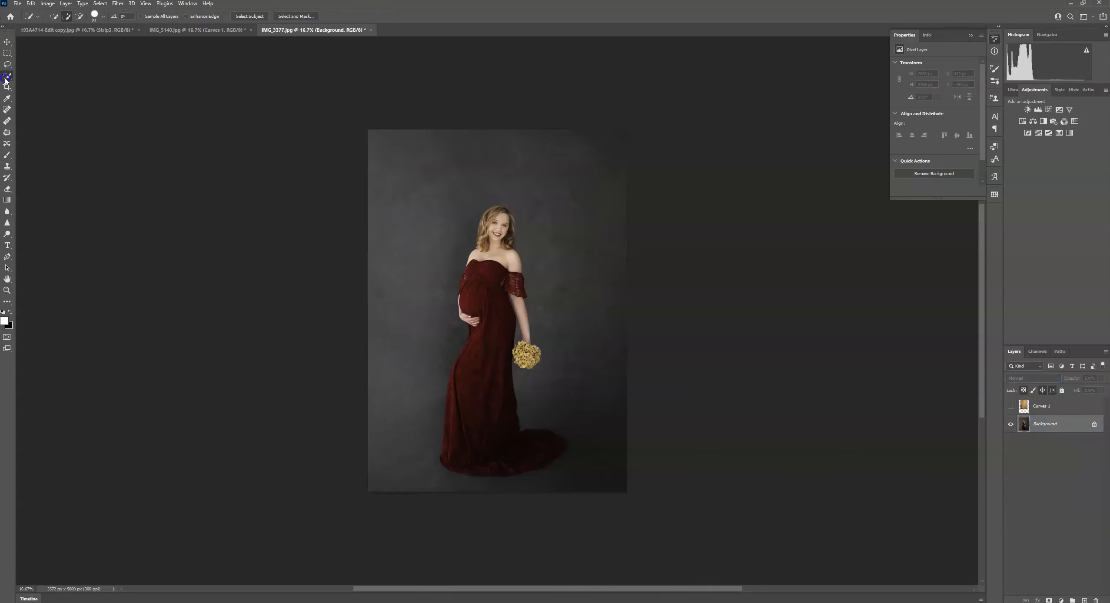
click(248, 17)
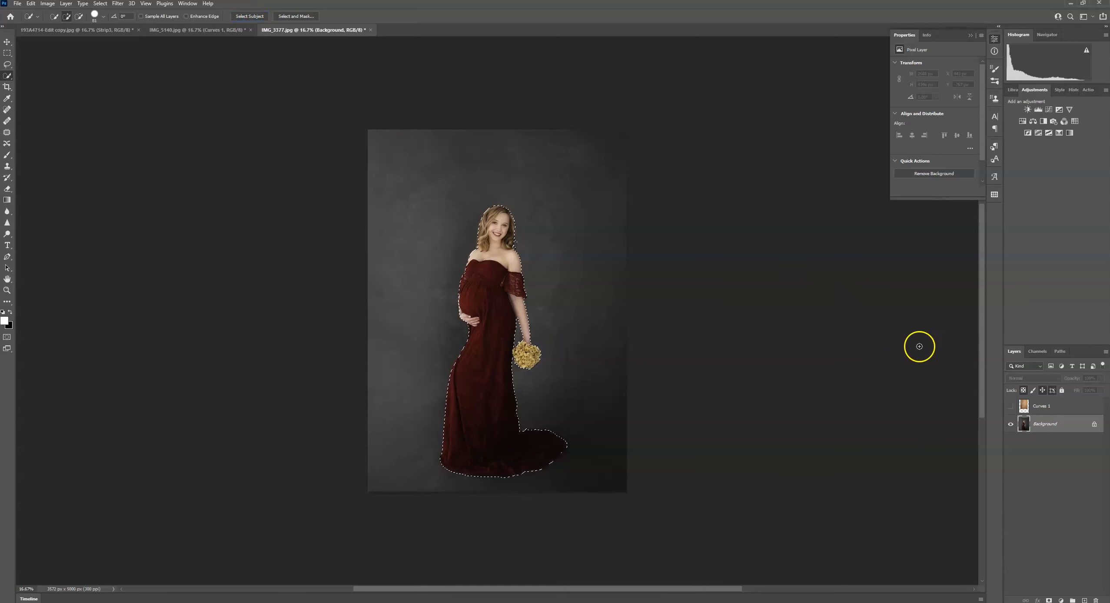
Duplicate the Background layer and add an inverted layer mask that hides the selected woman
drag(1067, 436, 1083, 601)
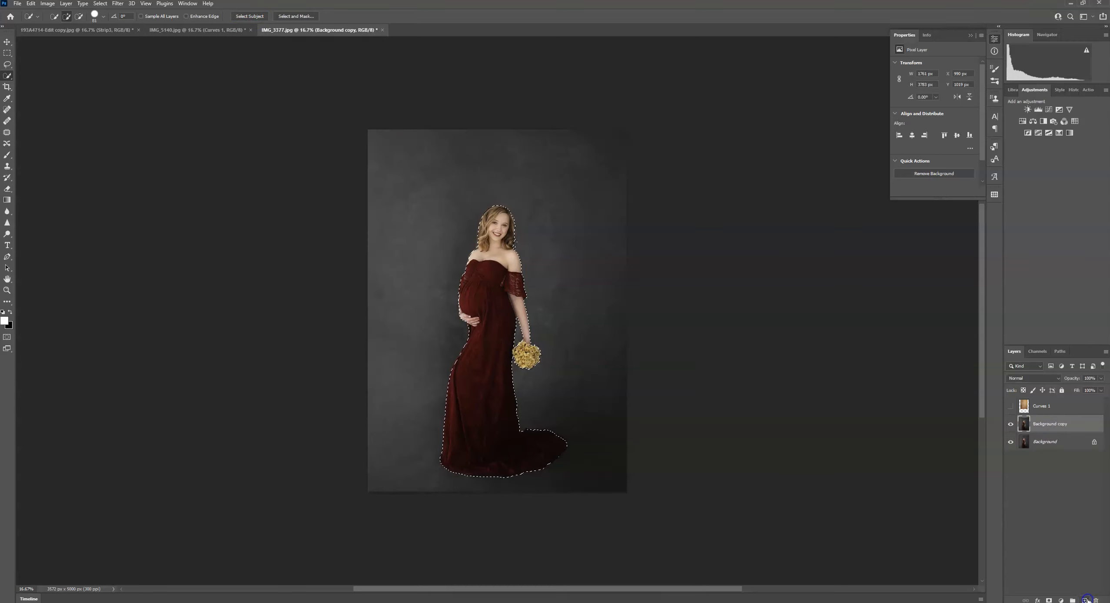
click(1048, 600)
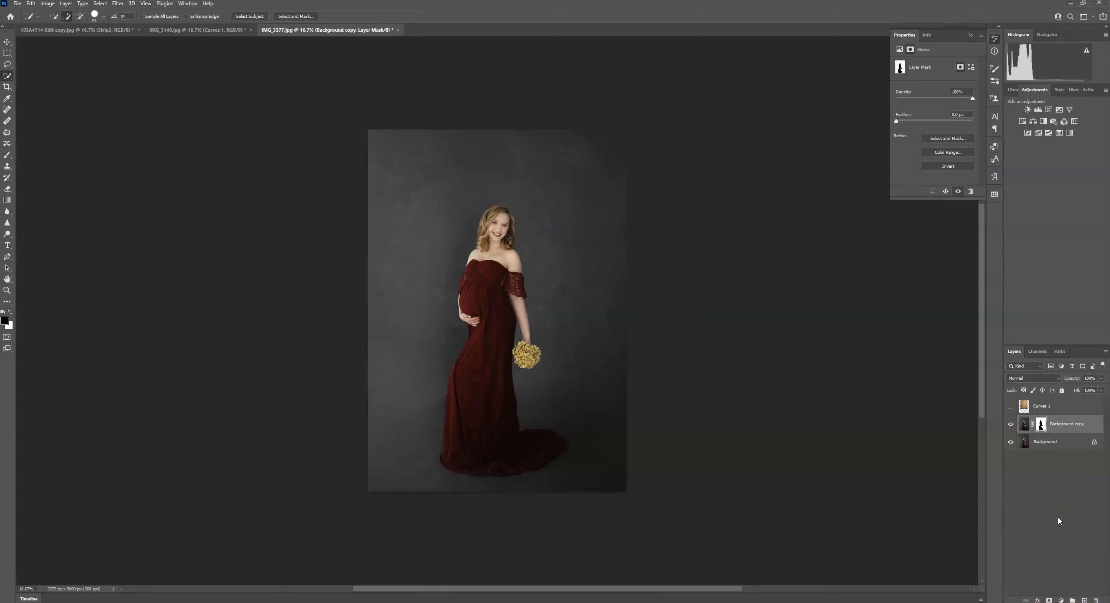
Show the Curves 1 strip, clip it to the Background copy layer, and set its blend mode to Soft Light
click(1024, 405)
click(1011, 406)
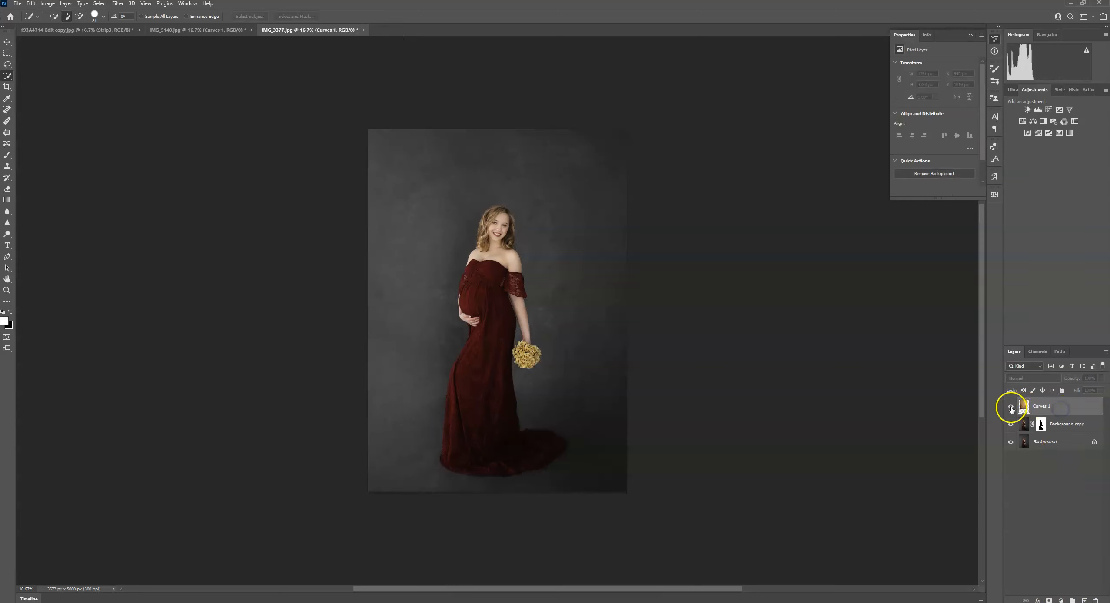
alt+click(1056, 416)
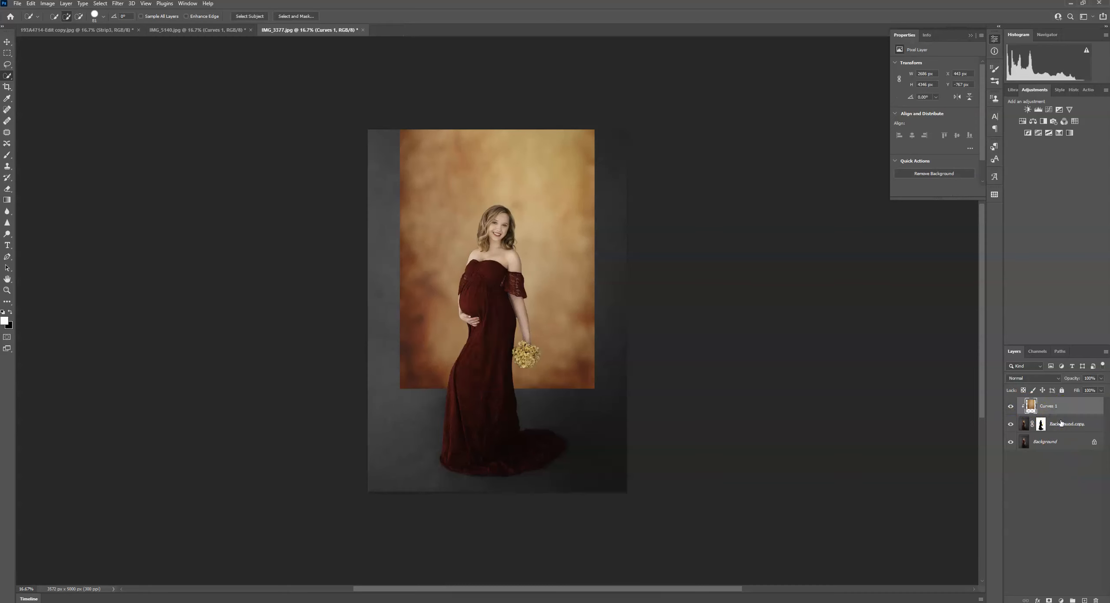
click(1034, 382)
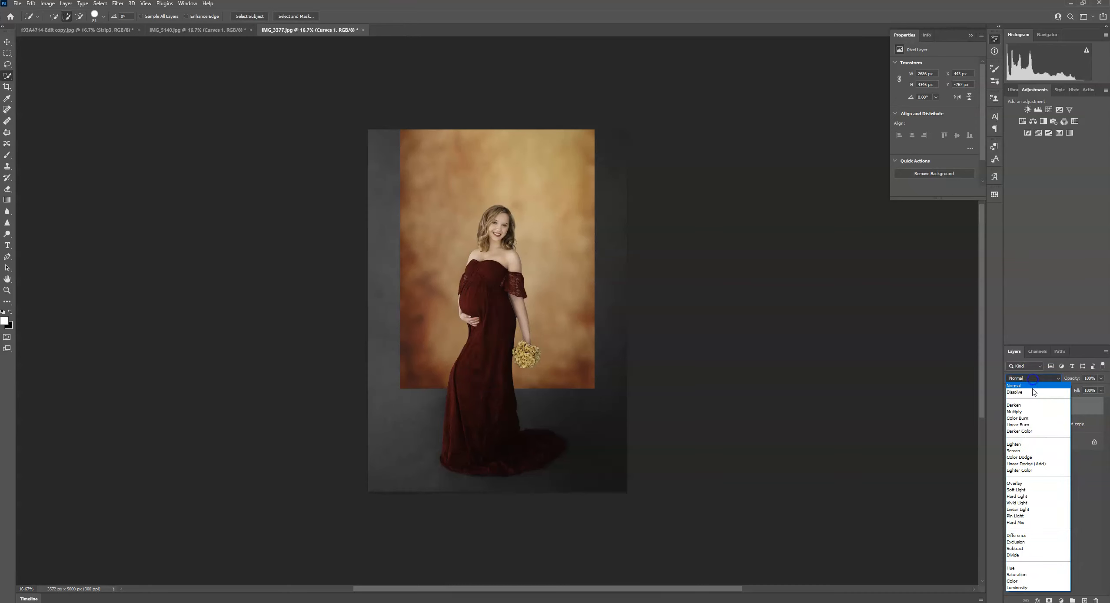
click(1035, 492)
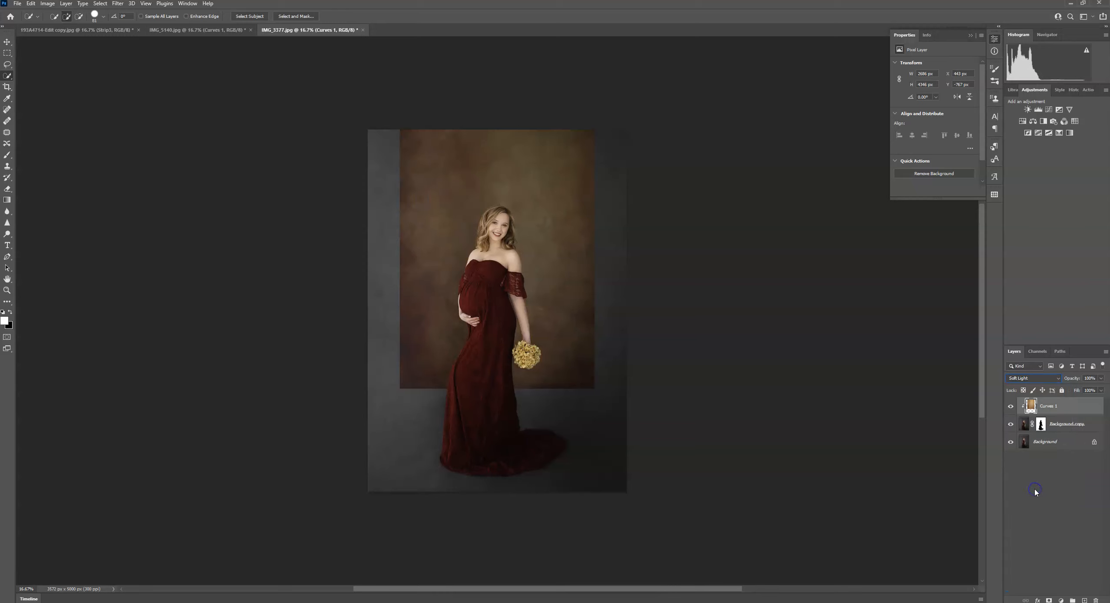
Paint white on the Background copy mask with a small Soft Round brush, revealing the strip in the gap between the arm and gown
key(ctrl+plus)
key(ctrl+plus)
key(ctrl+plus)
key(ctrl+plus)
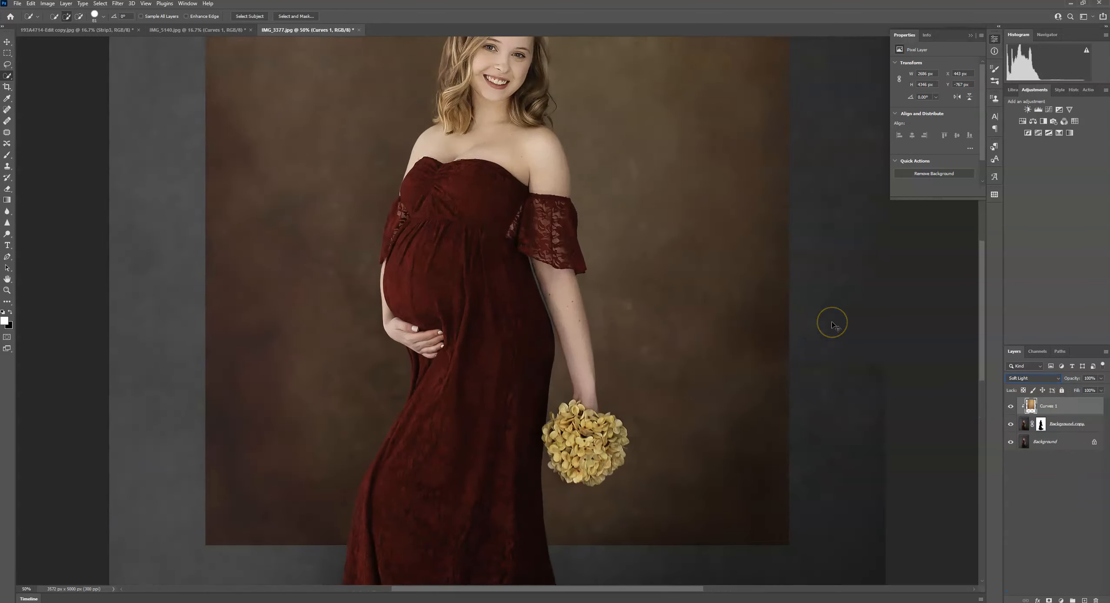
key(ctrl+plus)
key(ctrl+plus)
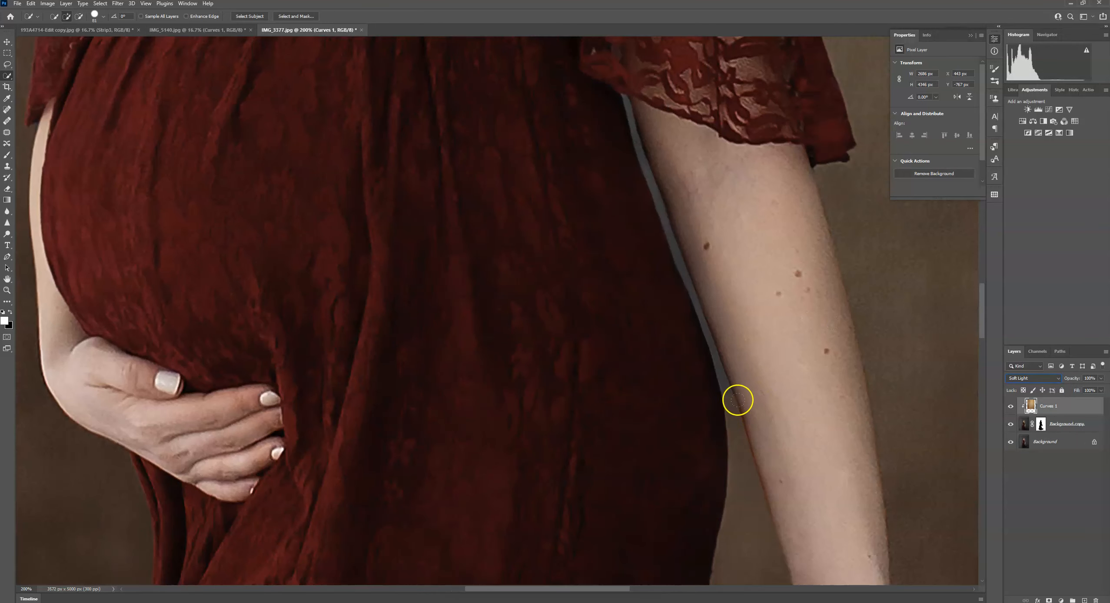
drag(744, 206, 625, 310)
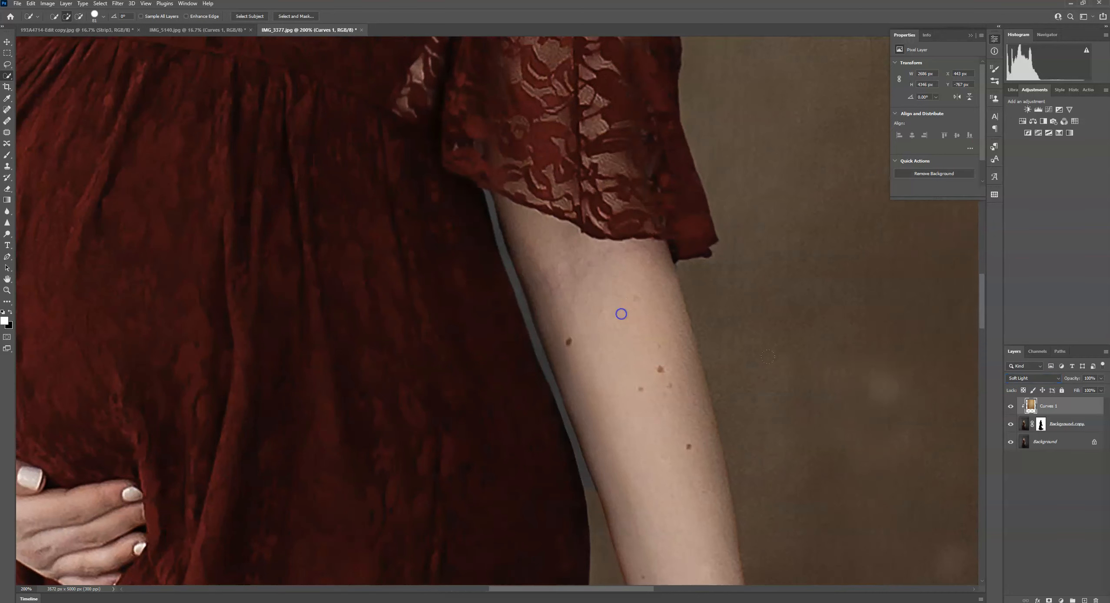
click(1042, 425)
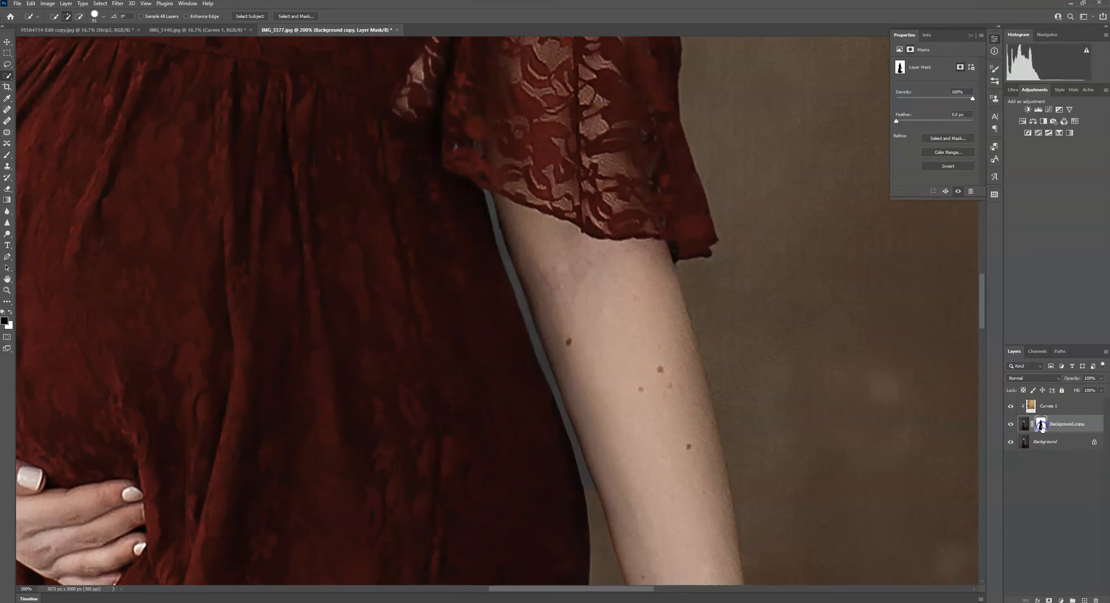
click(7, 155)
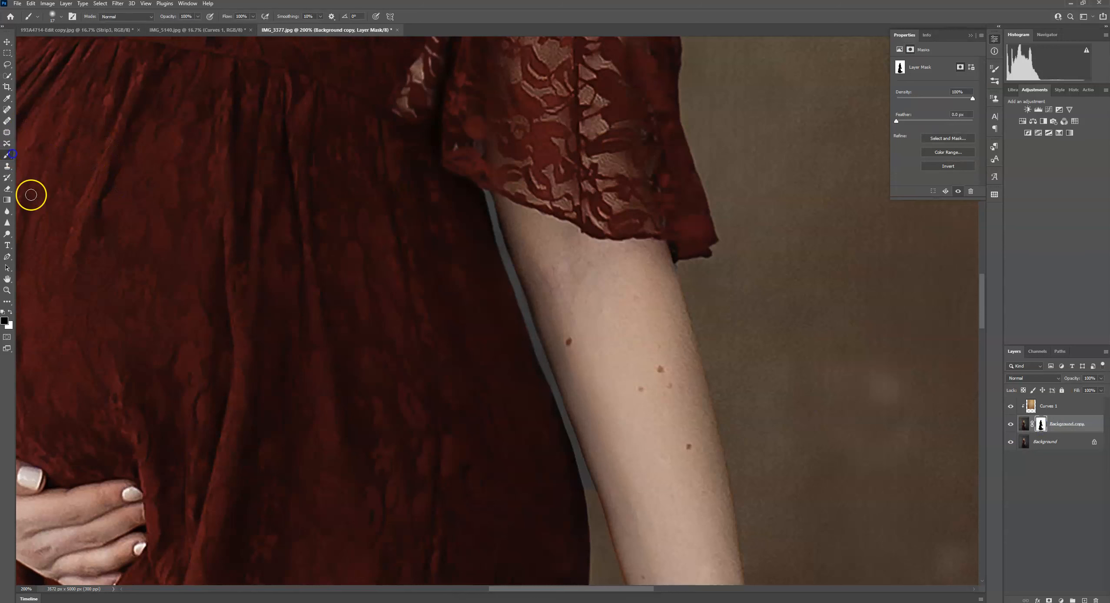
click(61, 16)
drag(55, 42, 49, 42)
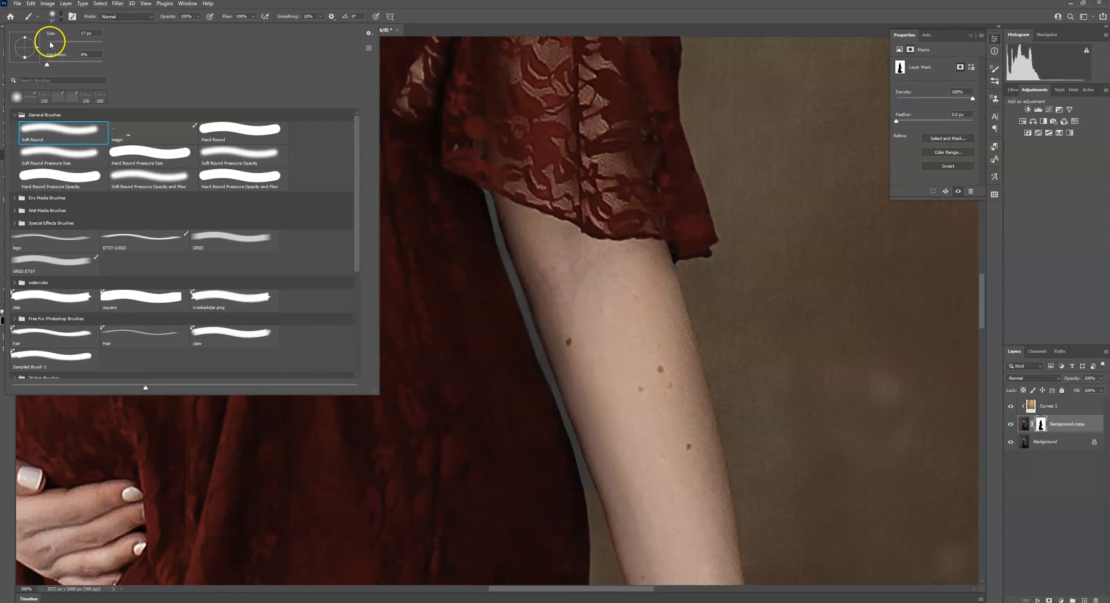
click(527, 315)
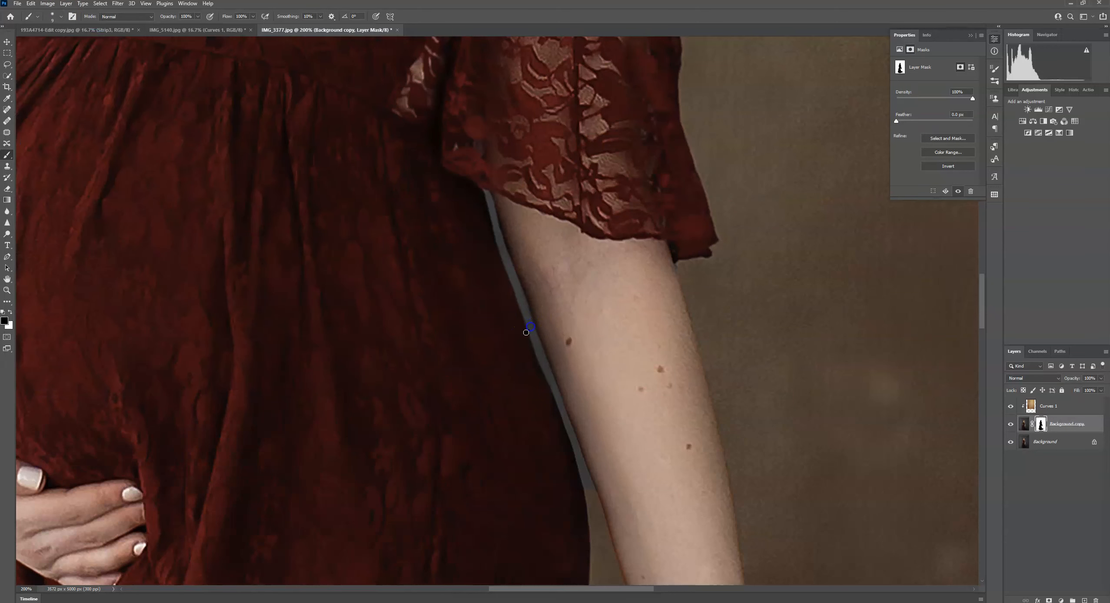
click(9, 312)
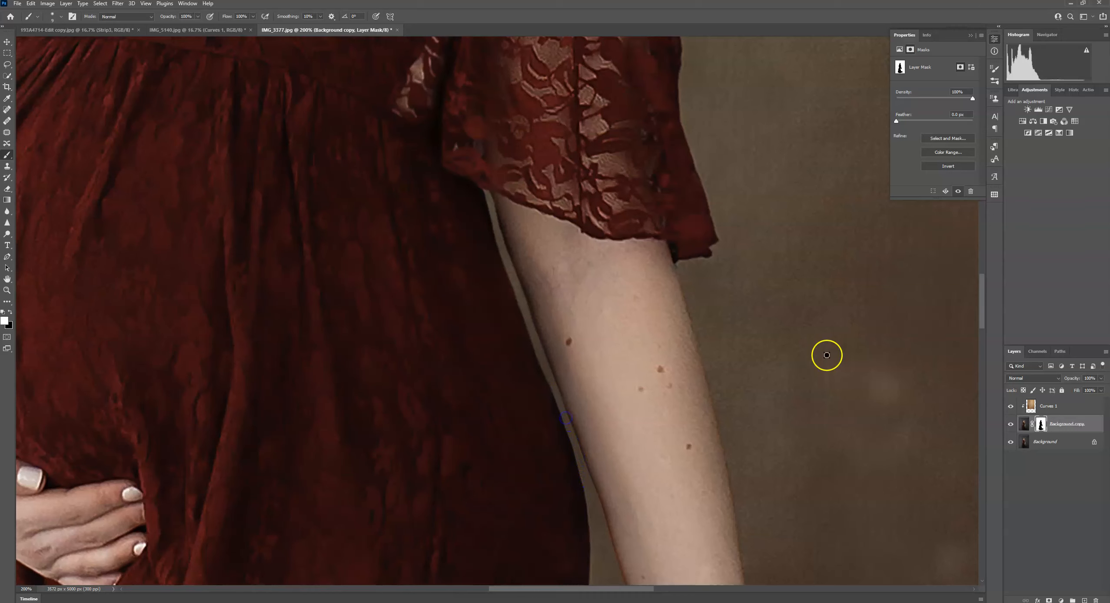
Inspect the blended strip around the woman's hair, arms and gown, both close up and in the whole portrait
key(ctrl+0)
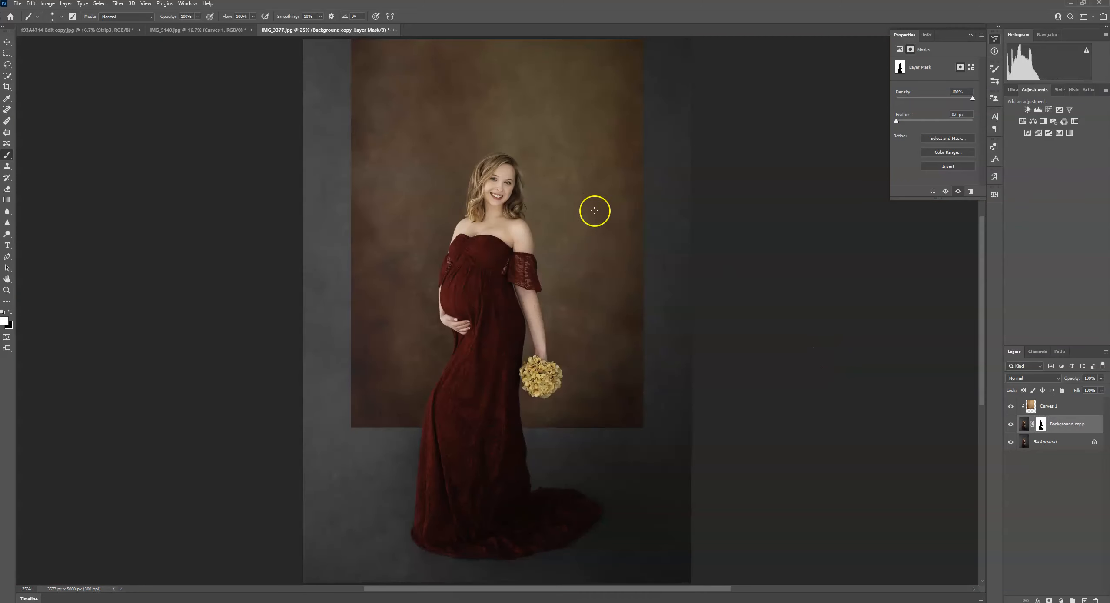
key(ctrl+plus)
key(ctrl+plus)
key(ctrl+plus)
drag(579, 179, 539, 356)
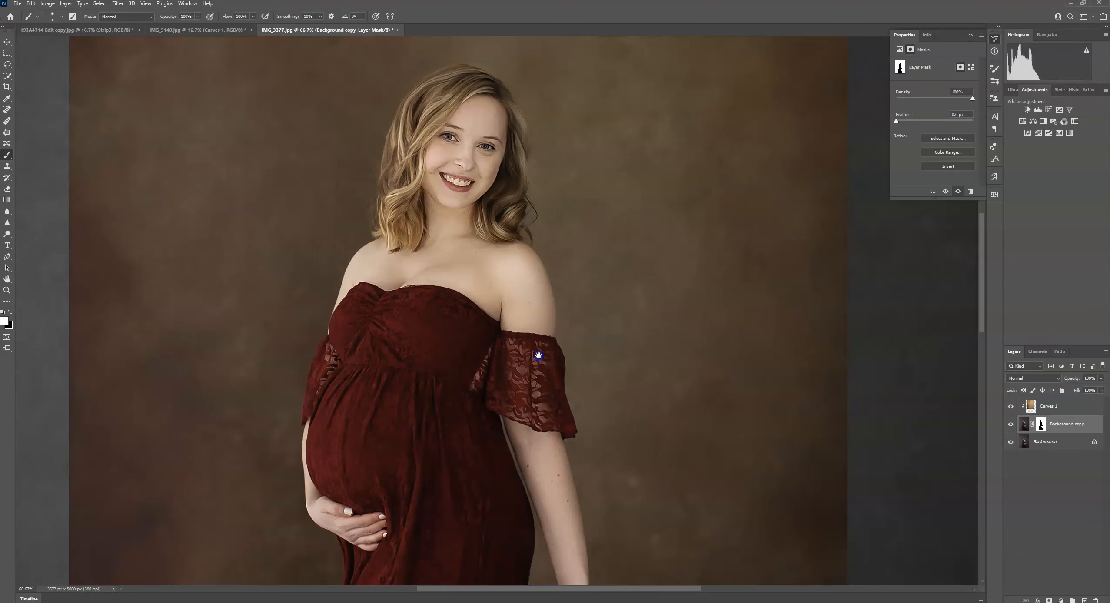
key(ctrl+0)
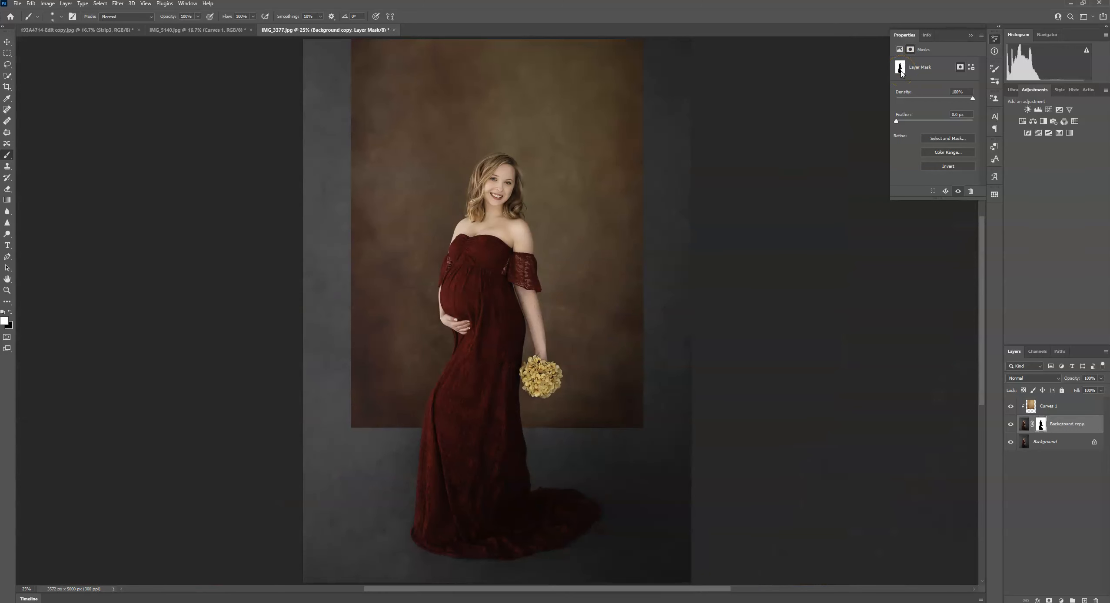
key(ctrl+plus)
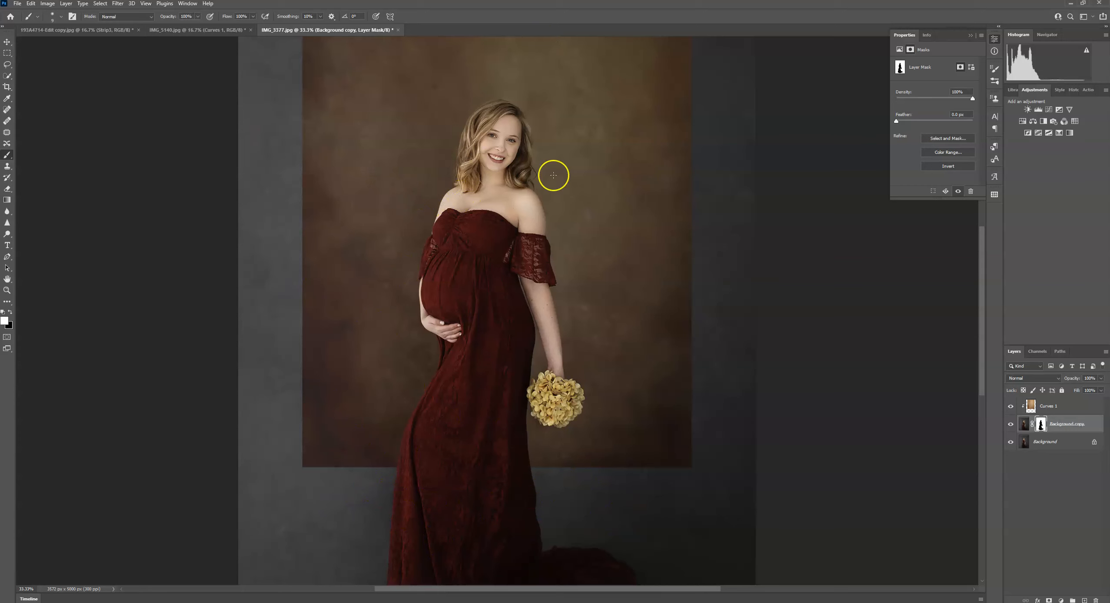
Apply a slight Gaussian Blur to the Curves 1 strip, previewing several radii before settling on a low one
click(1075, 412)
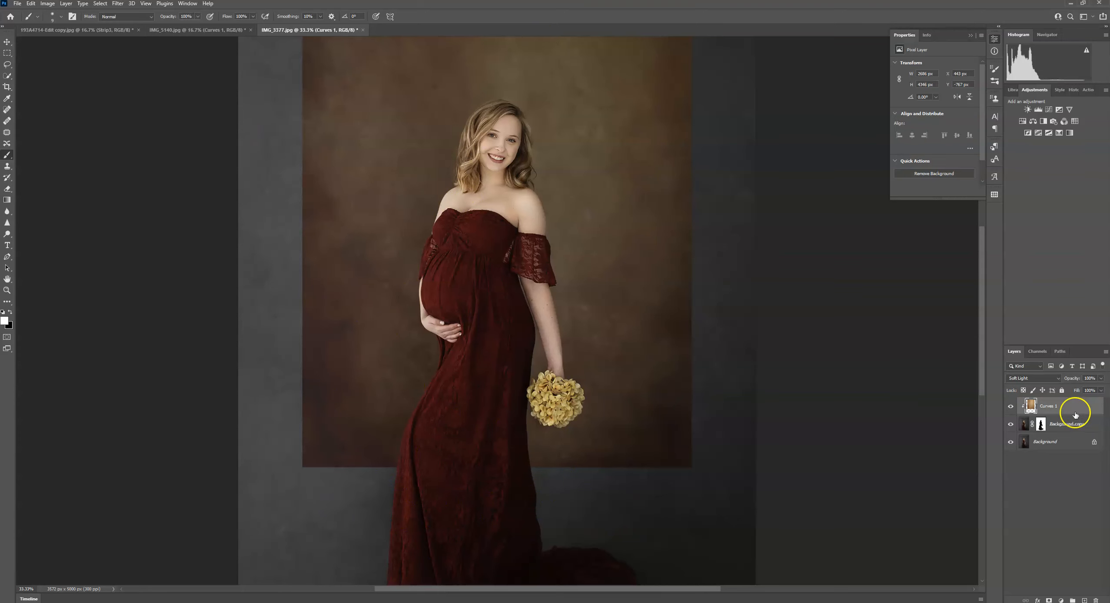
click(118, 3)
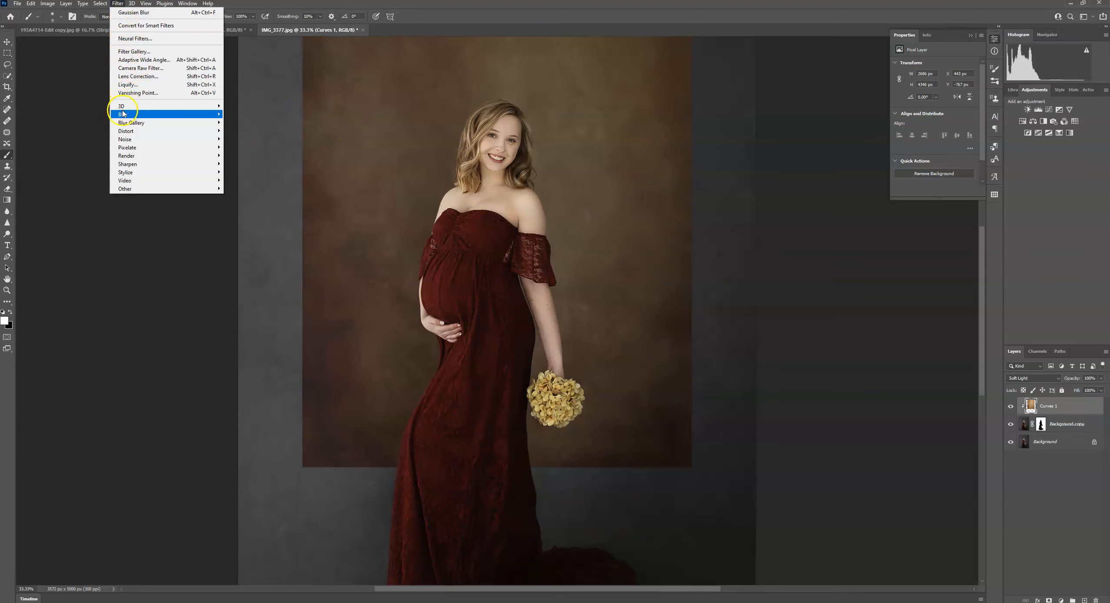
mouse_move(122, 114)
click(252, 147)
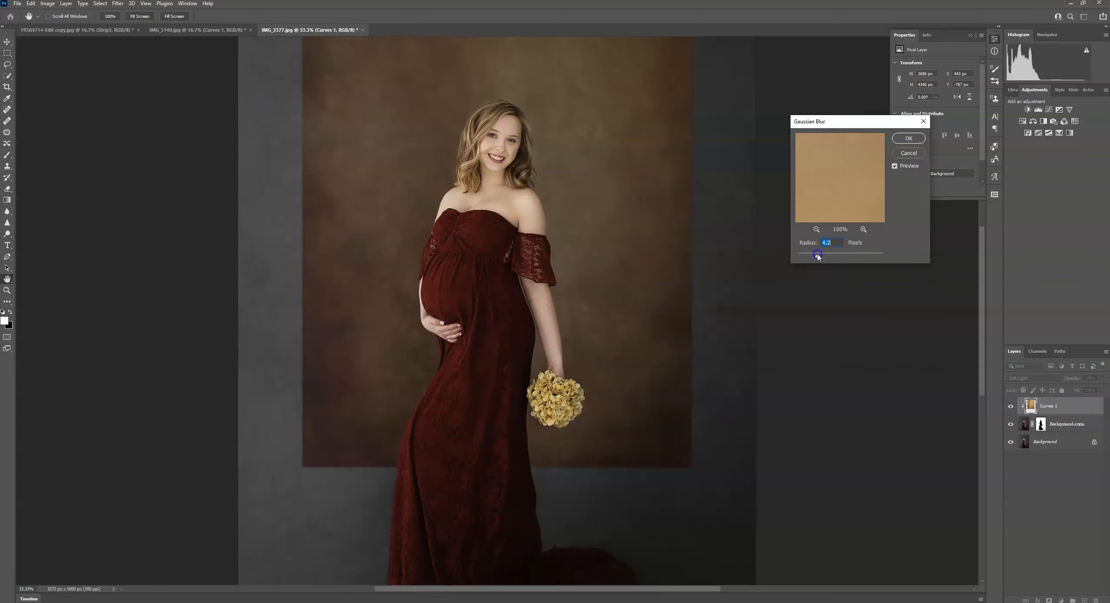
mouse_move(829, 257)
mouse_down()
mouse_move(846, 258)
mouse_move(824, 258)
mouse_up()
drag(810, 256, 794, 257)
drag(800, 258, 804, 256)
click(909, 139)
Move the Curves 1 strip straight down about 320 px behind the woman and commit the transform
key(ctrl+minus)
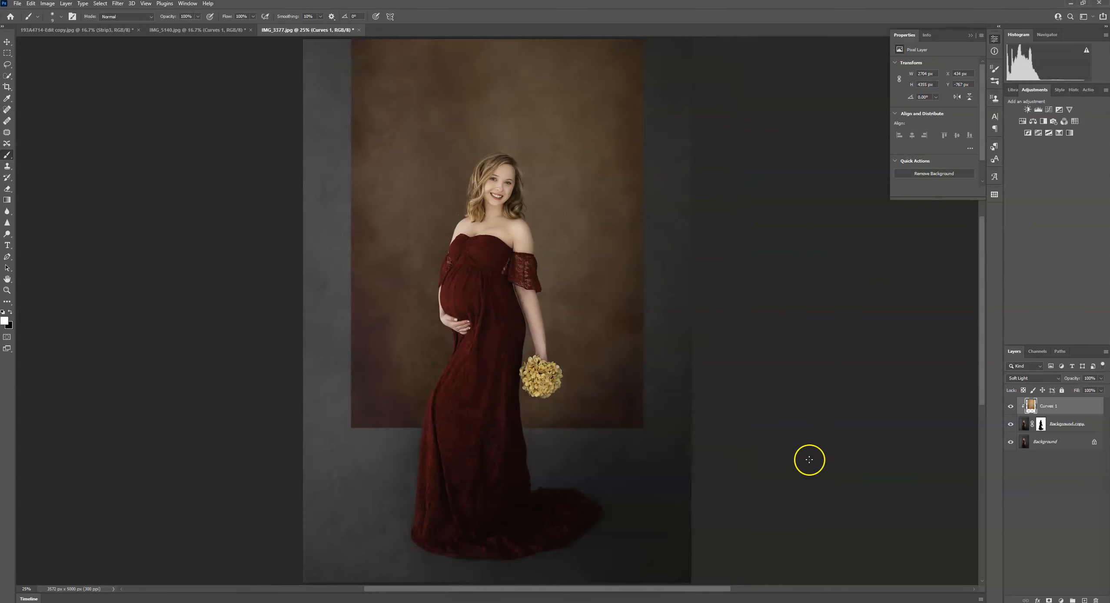
key(ctrl+minus)
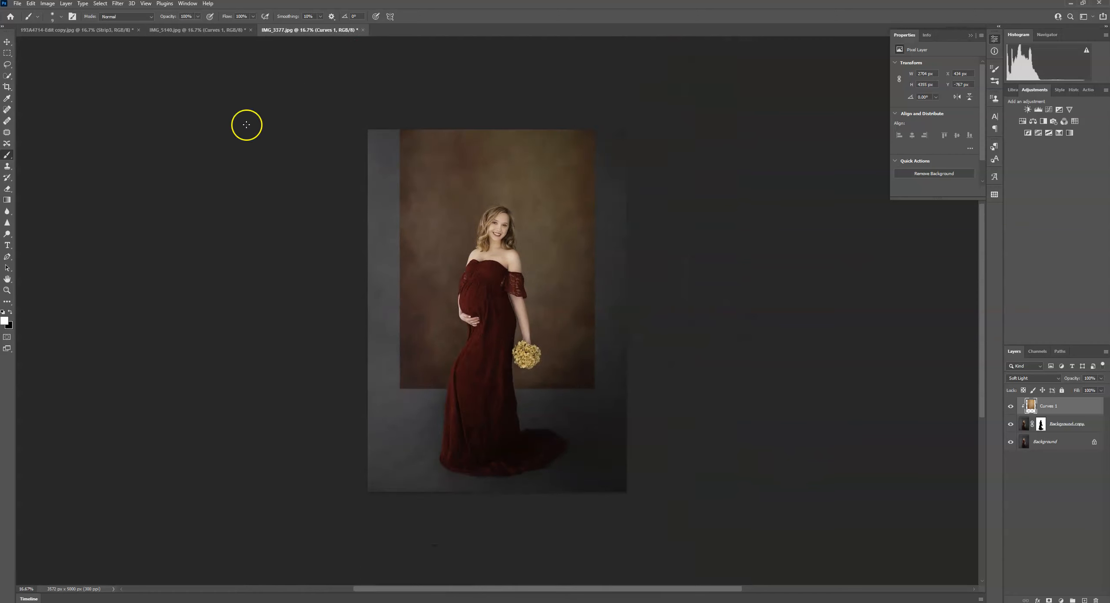
key(ctrl+t)
drag(544, 111, 546, 133)
click(428, 16)
click(750, 141)
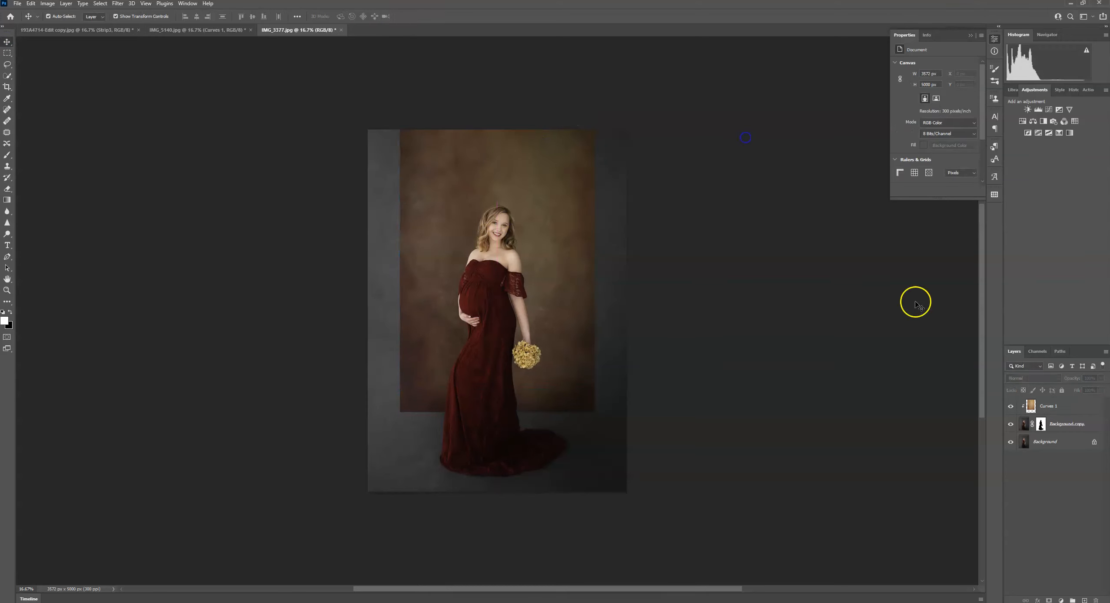
Add a drop shadow to the Curves 1 strip with light from the left and a near-black shadow color
click(1051, 411)
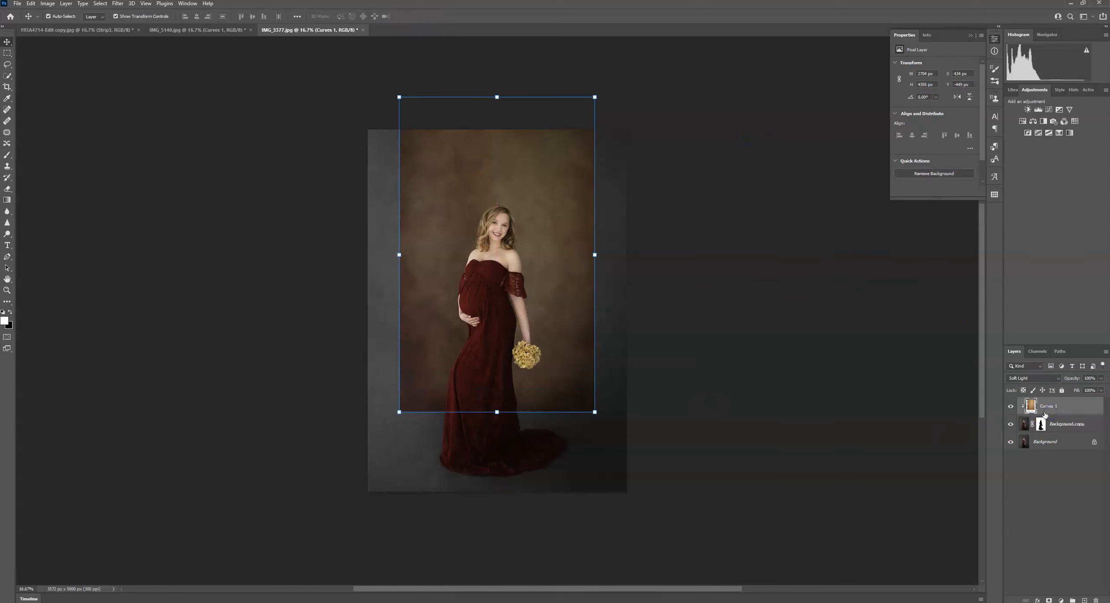
click(1037, 600)
click(1044, 592)
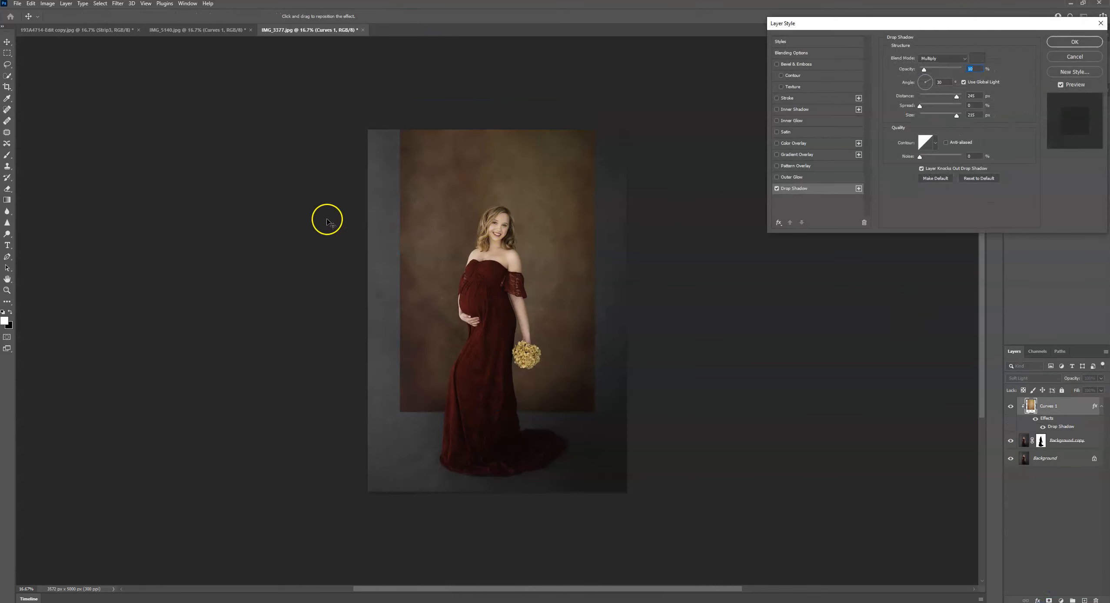
click(919, 81)
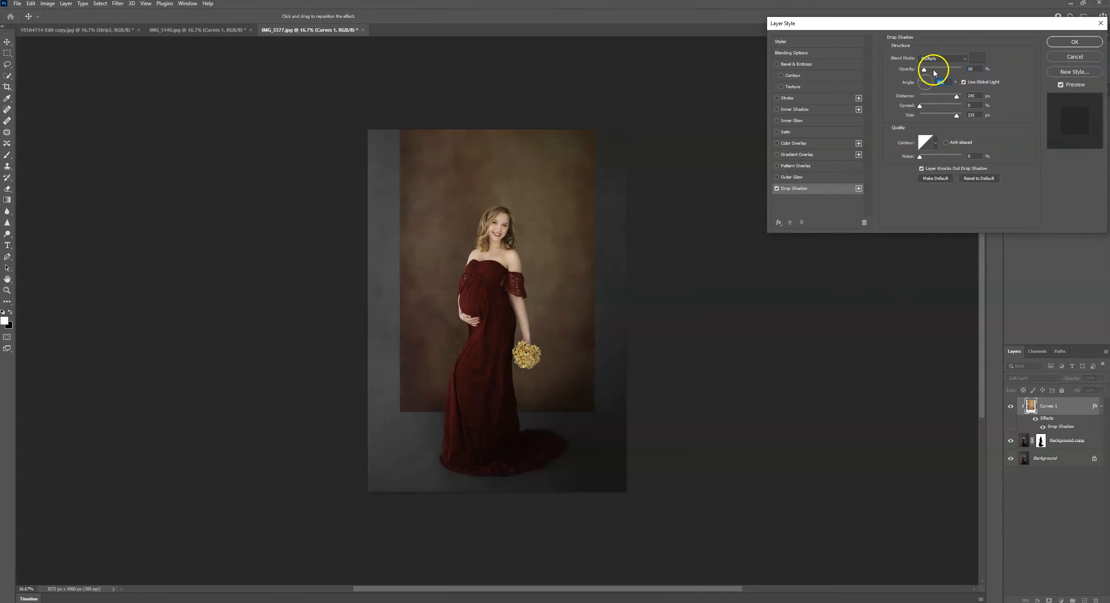
click(977, 59)
drag(701, 296, 696, 282)
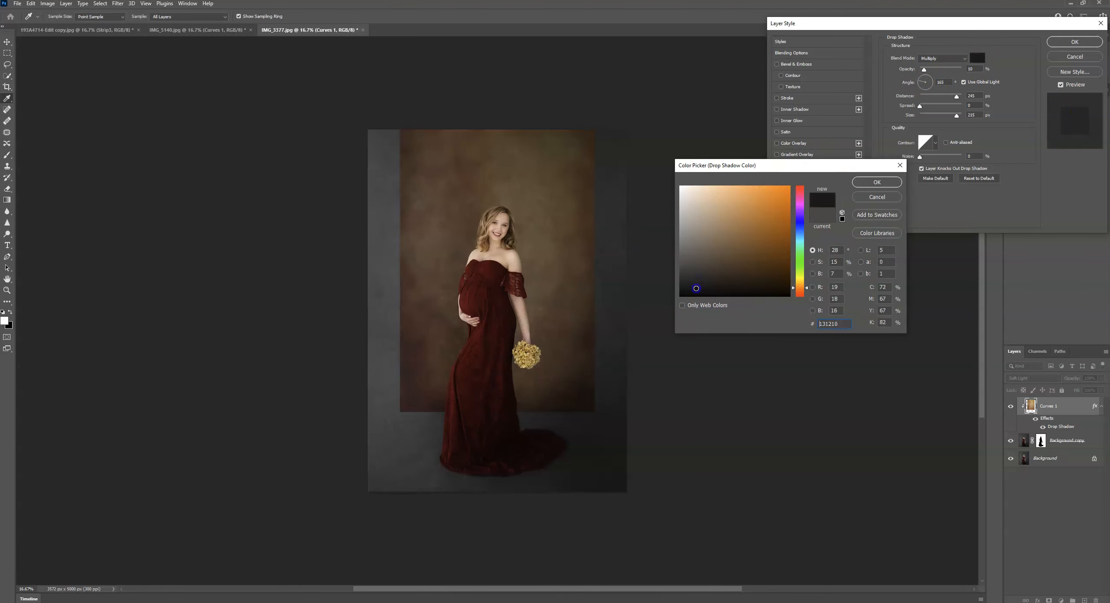
click(877, 182)
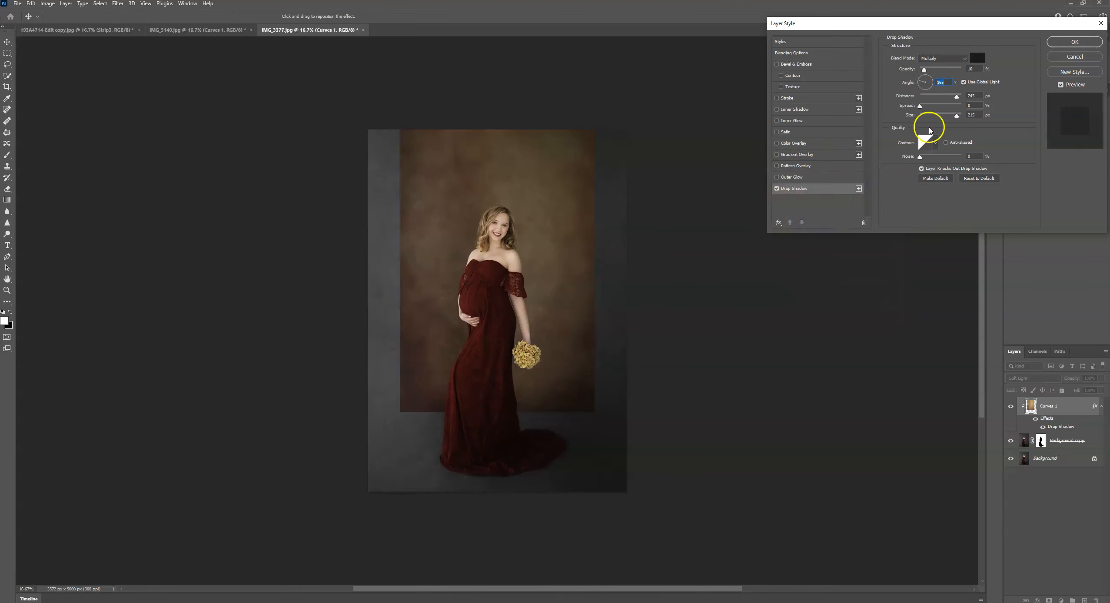
Set the strip's drop shadow to 50% opacity, 178 px distance and 250 px size, fine-tuning its angle
drag(924, 69, 944, 74)
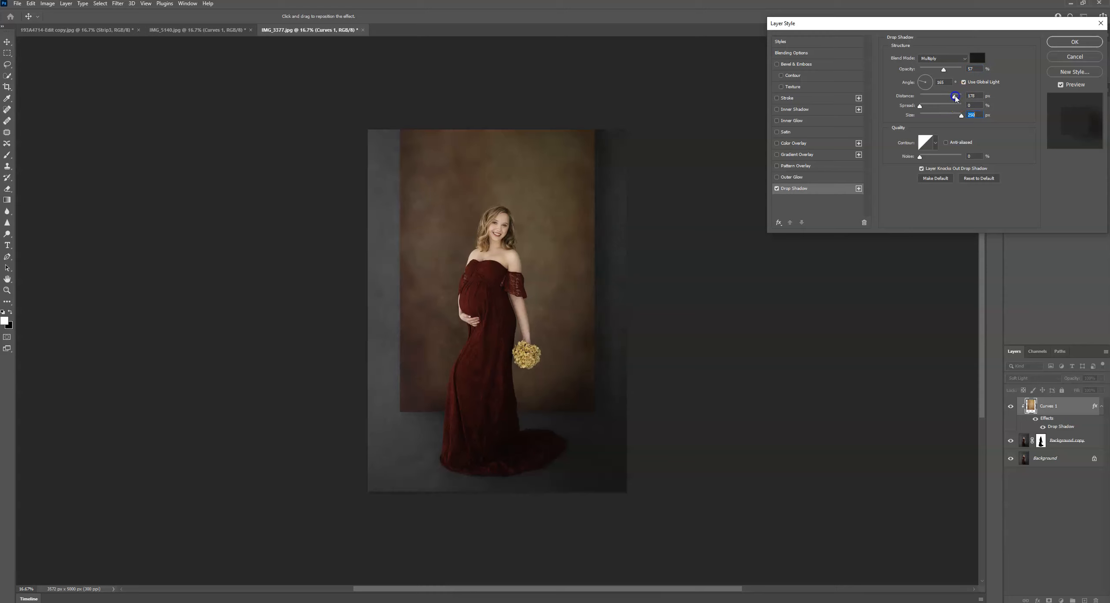
click(922, 82)
click(943, 68)
click(1074, 42)
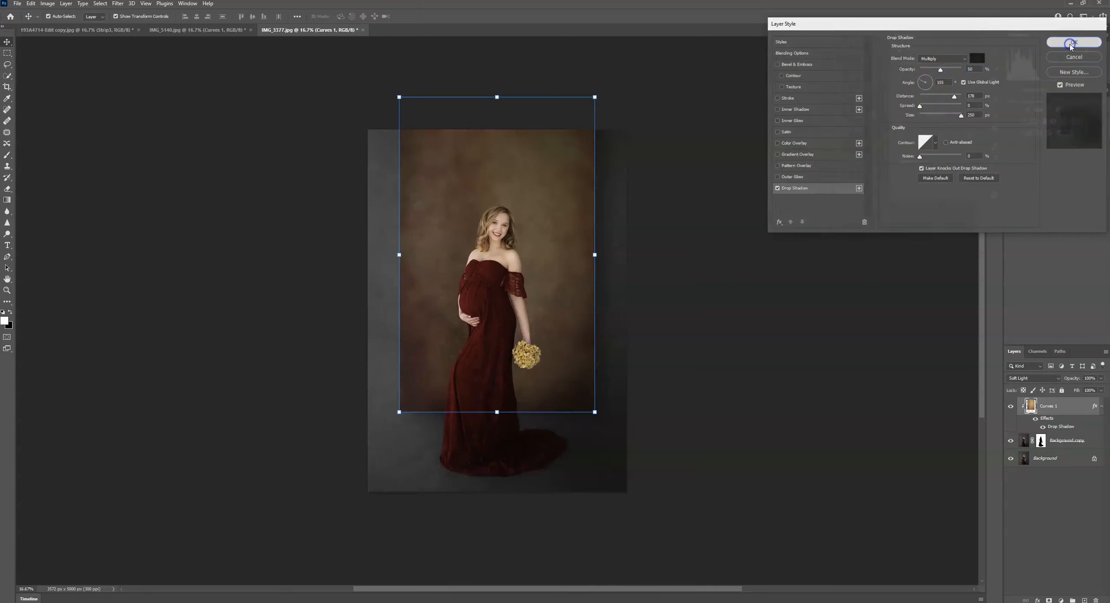
Toggle the Curves 1 layer's visibility repeatedly to compare the portrait with and without the shadowed strip
click(698, 219)
click(1010, 407)
click(1011, 407)
click(1011, 407)
click(1010, 407)
click(1010, 407)
click(1011, 407)
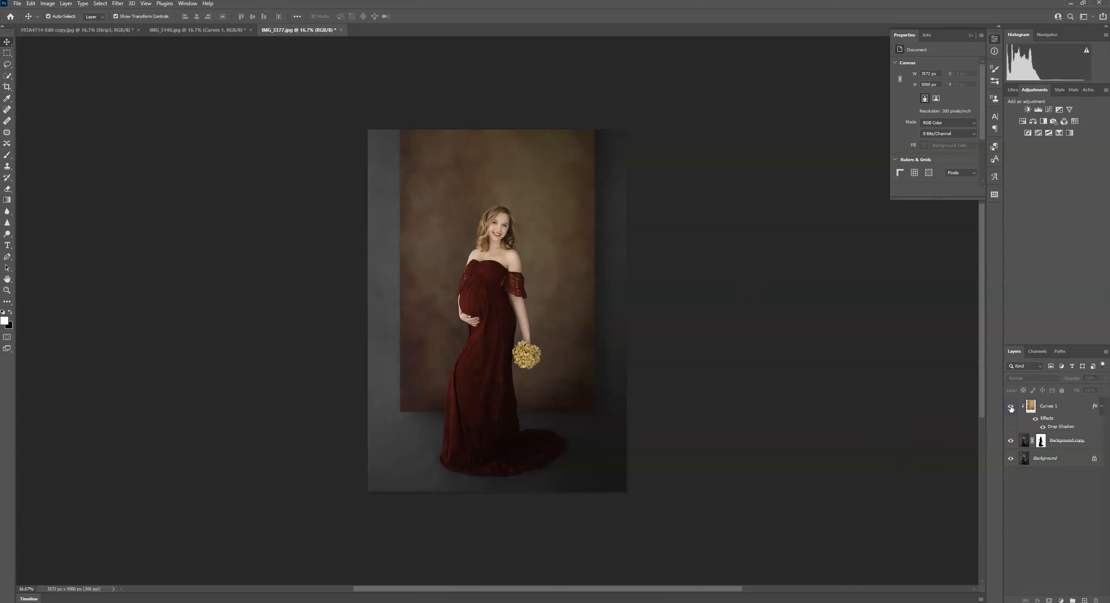
Flatten the image into a single Background layer, and undo the flattening
right_click(1030, 454)
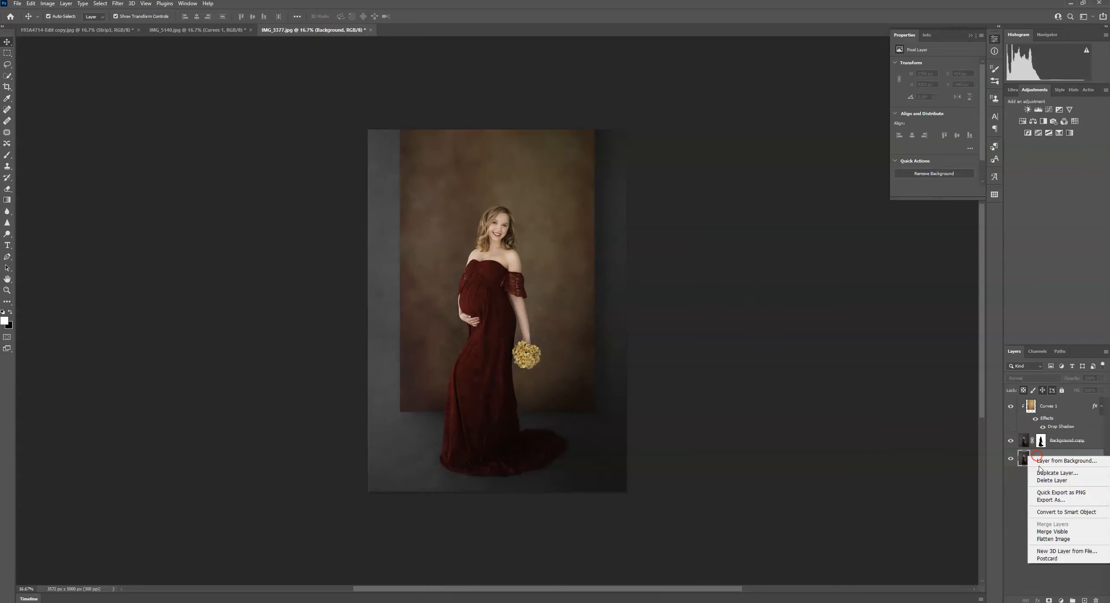
click(1041, 539)
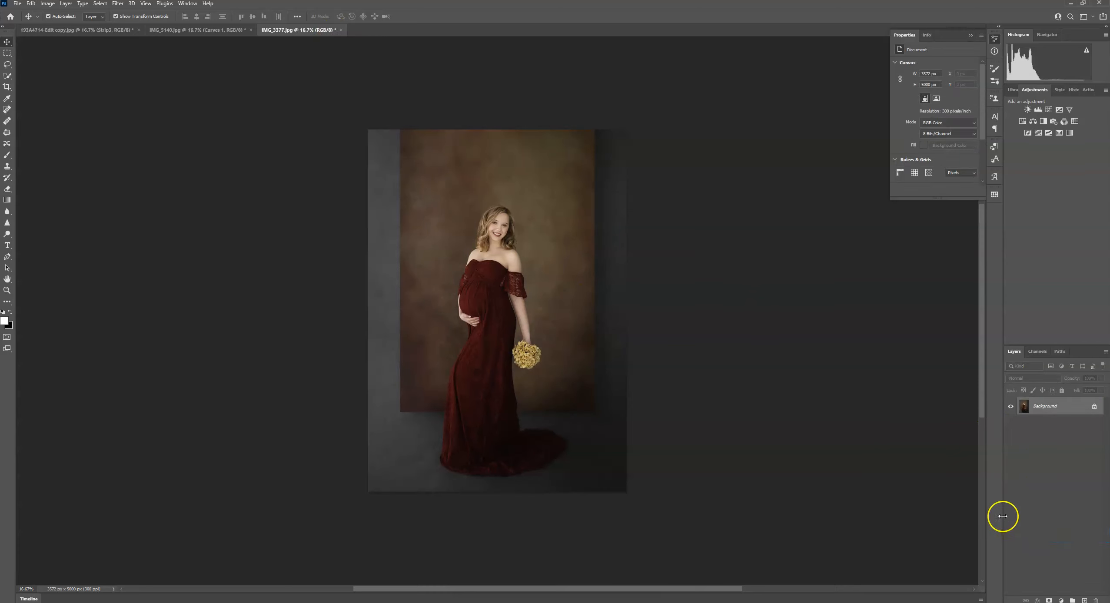
click(31, 3)
click(41, 15)
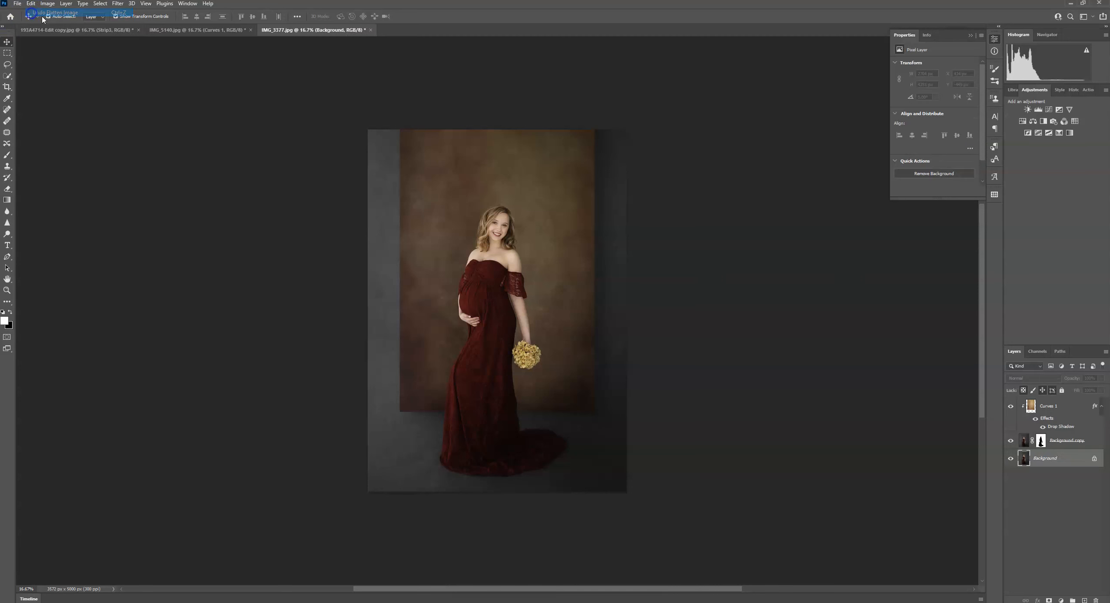
Release the Curves 1 strip's clipping mask and shift the strip to purple with a Hue/Saturation adjustment clipped to it
click(1052, 407)
mouse_move(1058, 412)
mouse_down()
mouse_move(1040, 427)
mouse_move(1057, 433)
mouse_up()
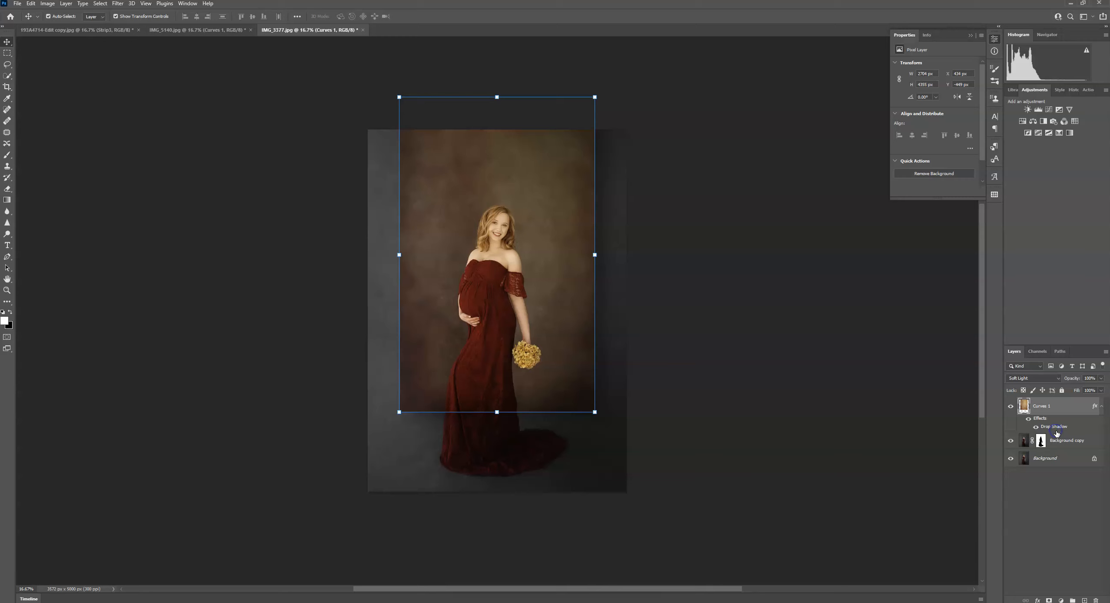
click(1023, 121)
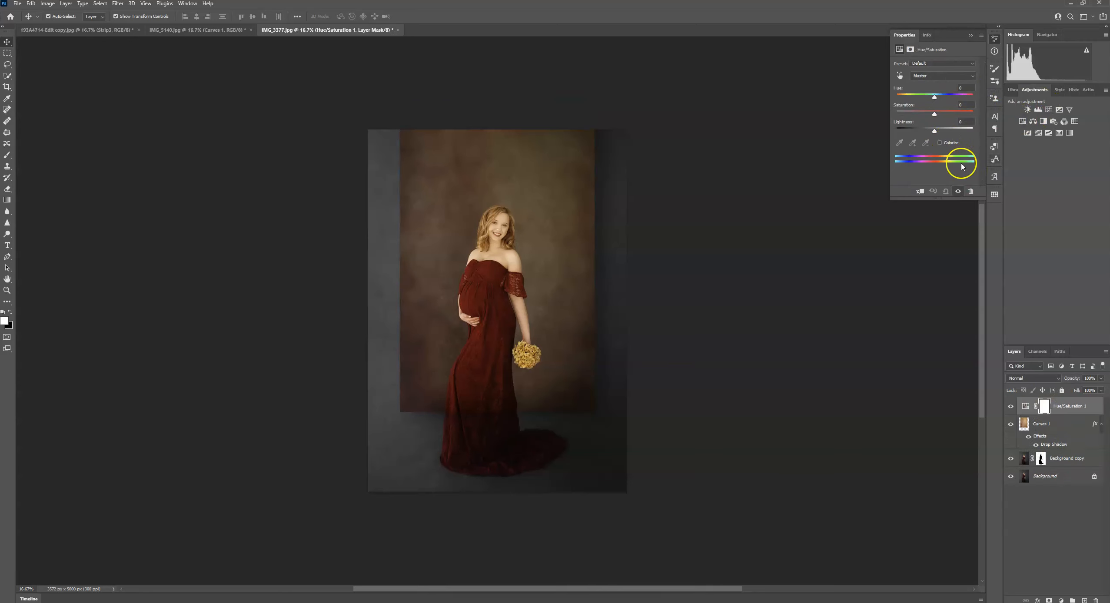
mouse_move(935, 97)
mouse_down()
mouse_move(964, 97)
mouse_move(913, 99)
mouse_move(948, 100)
mouse_up()
click(920, 191)
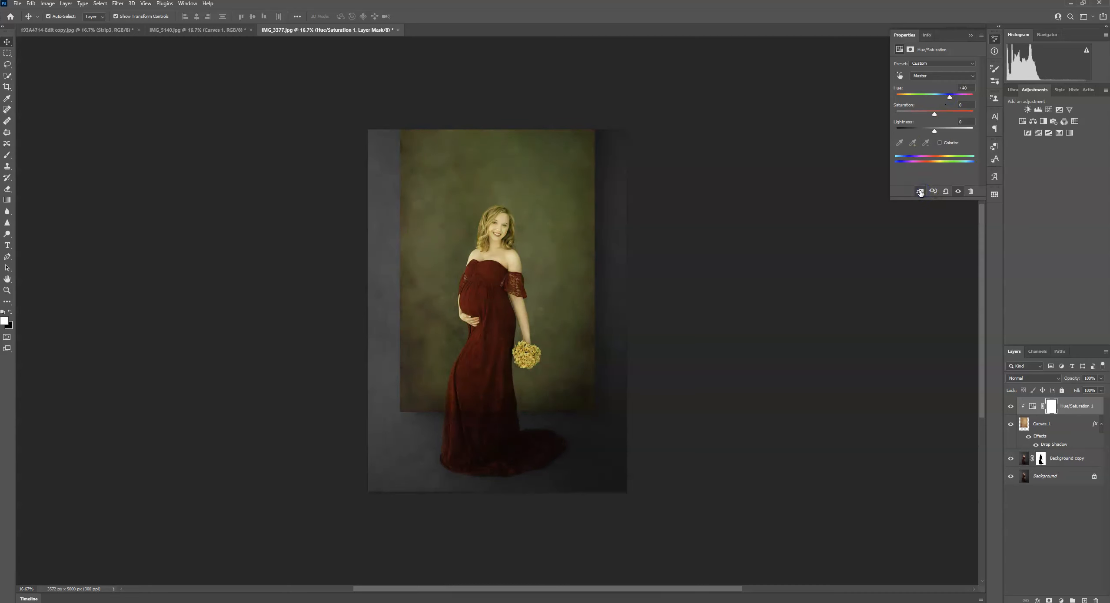
drag(948, 100, 912, 99)
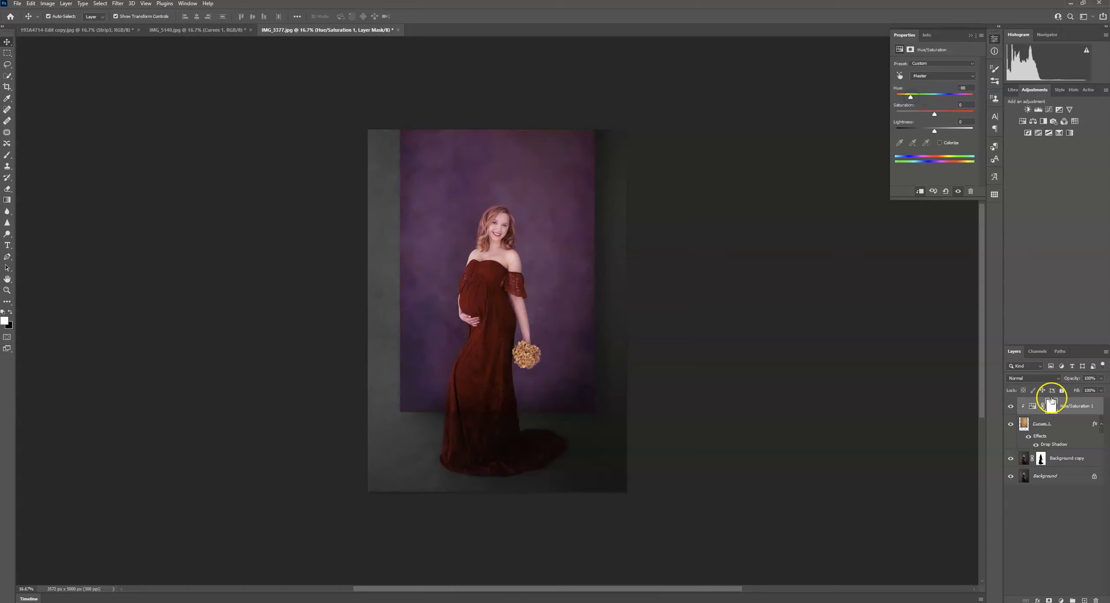
Merge the Hue/Saturation adjustment with Curves 1 and clip the result to Background copy in Soft Light mode
click(1060, 425)
right_click(1054, 426)
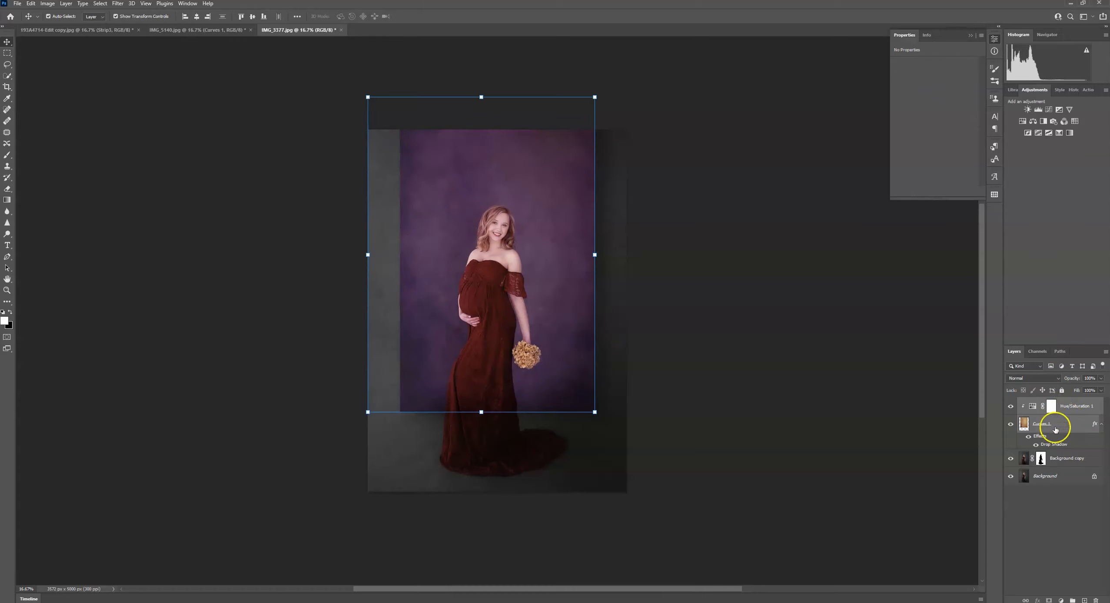
click(1025, 318)
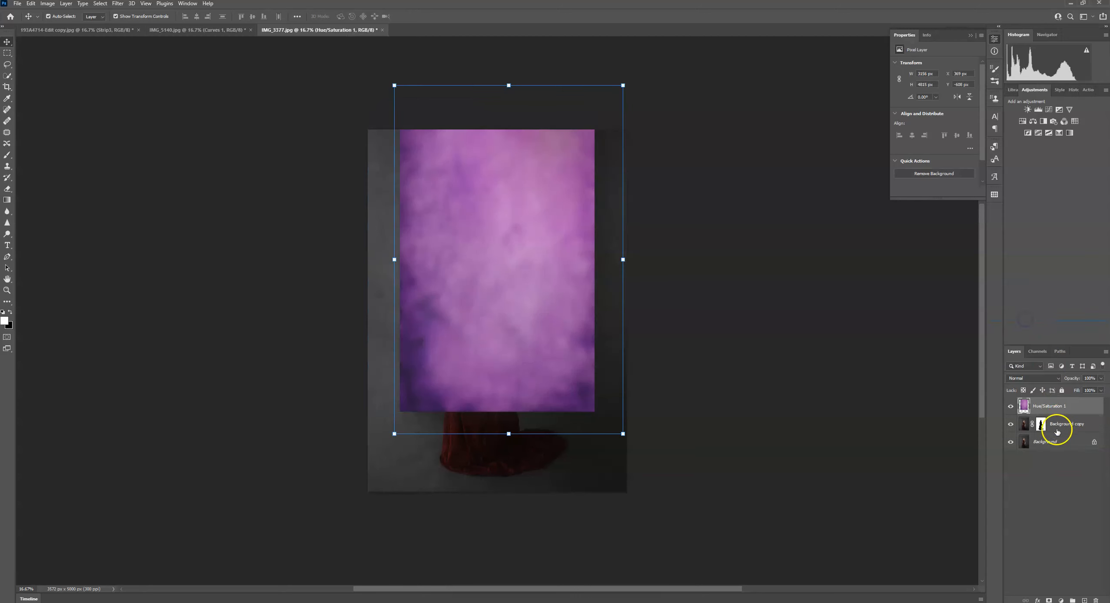
alt+click(1057, 415)
click(1032, 378)
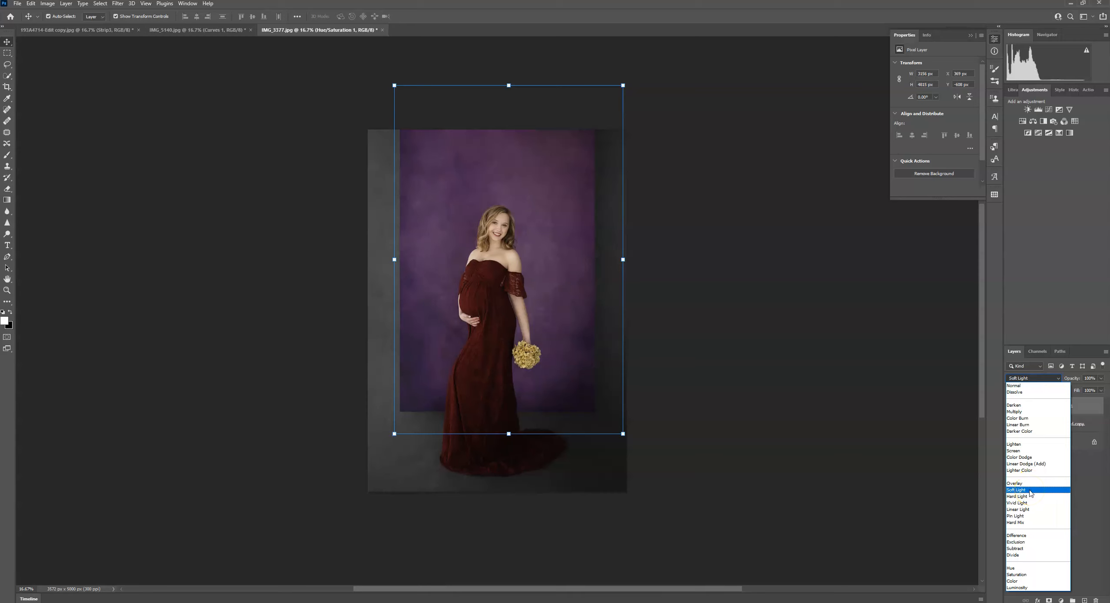
click(1029, 491)
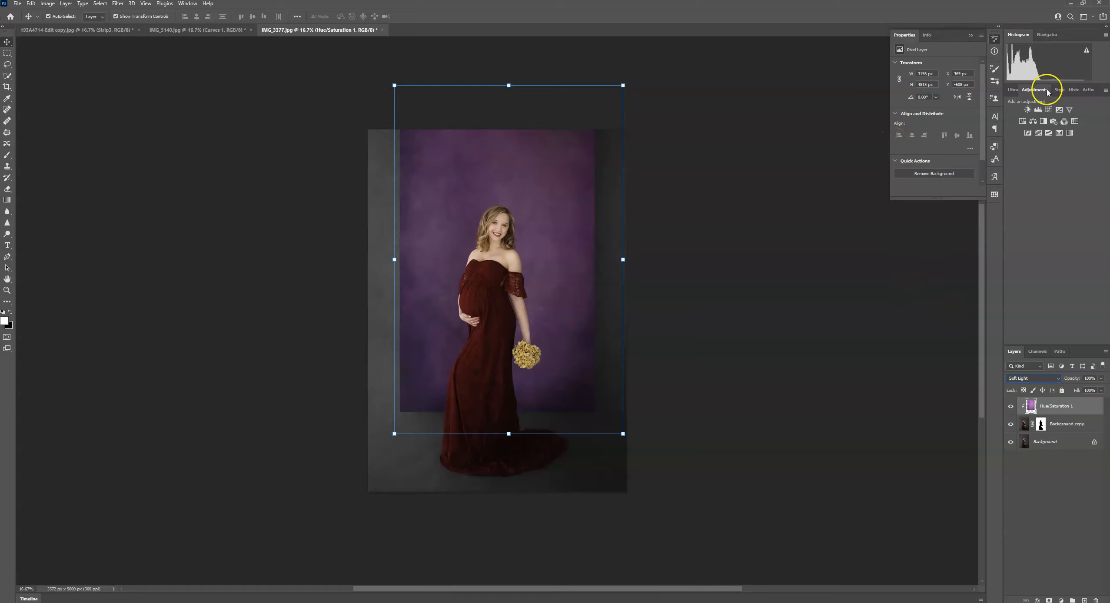
Undo the merge and purple recoloring by stepping back in the history to the clipping of the Hue/Saturation layer
click(30, 6)
click(48, 13)
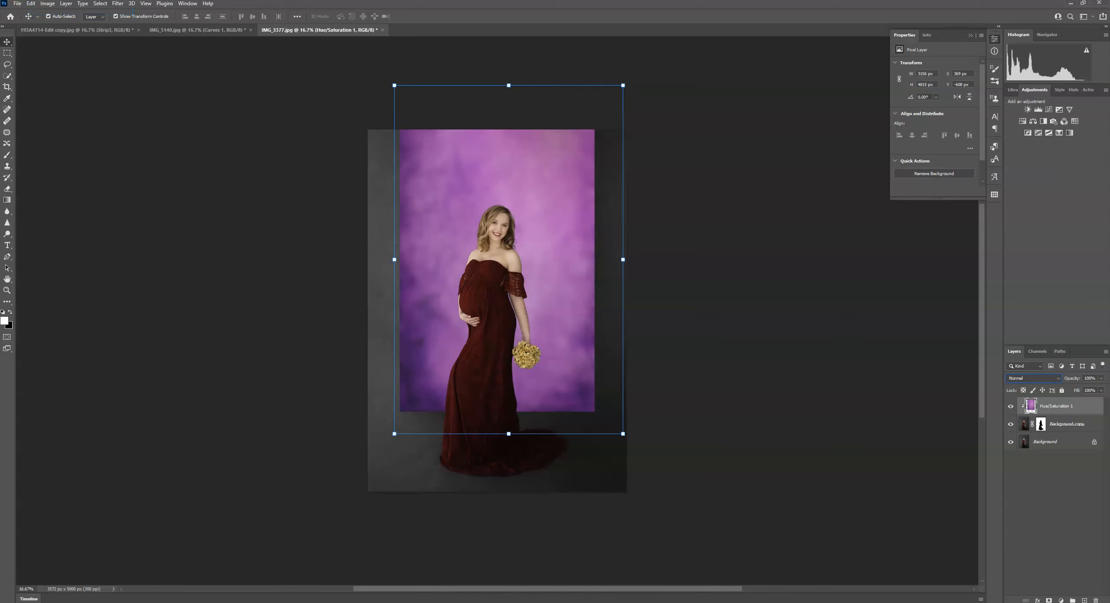
click(1073, 89)
click(1038, 309)
click(1041, 298)
click(1095, 339)
click(500, 219)
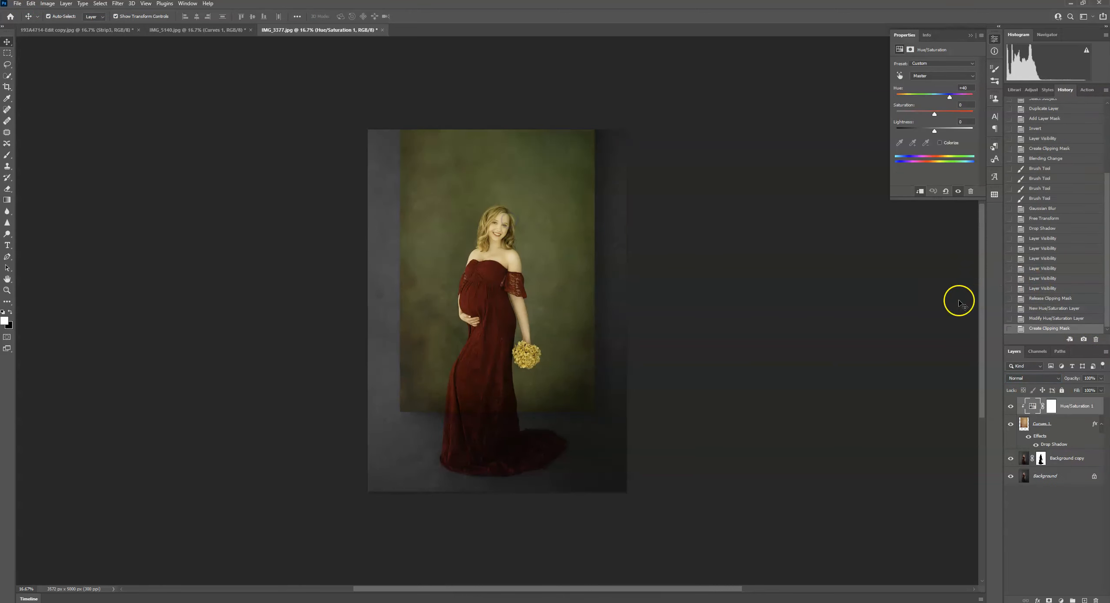
Delete the Hue/Saturation layer and clip the Curves 1 strip to the Background copy layer again
drag(1078, 405, 1097, 599)
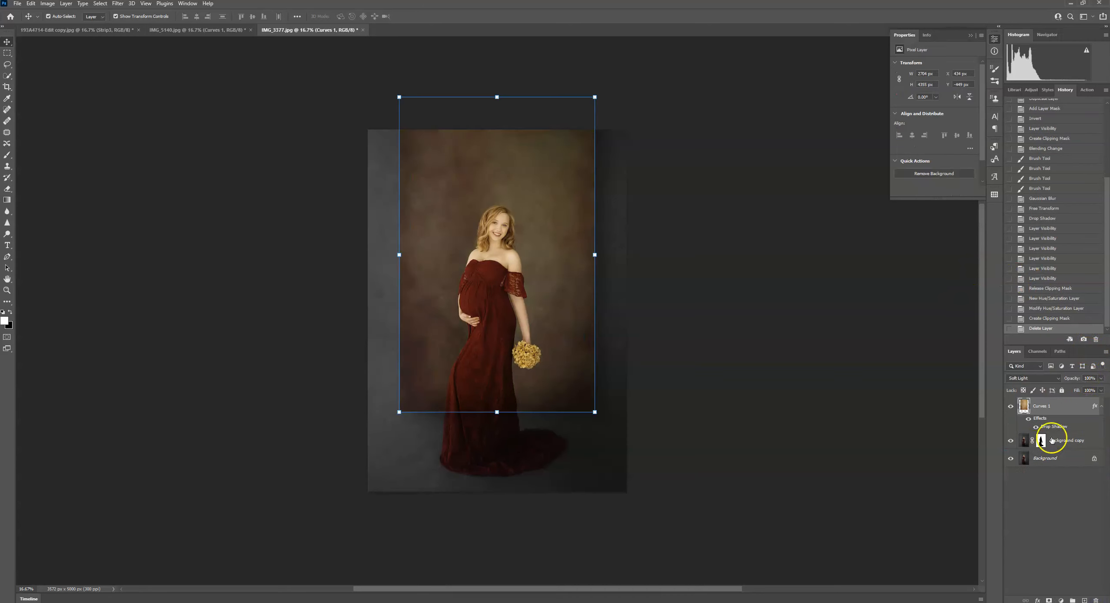
alt+click(1056, 434)
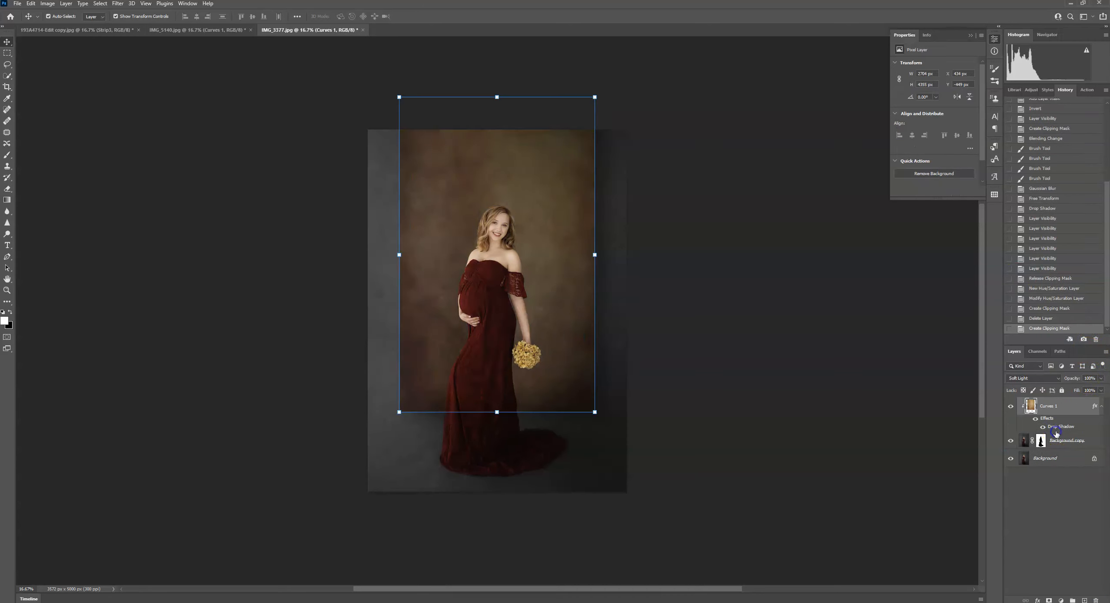
click(1046, 481)
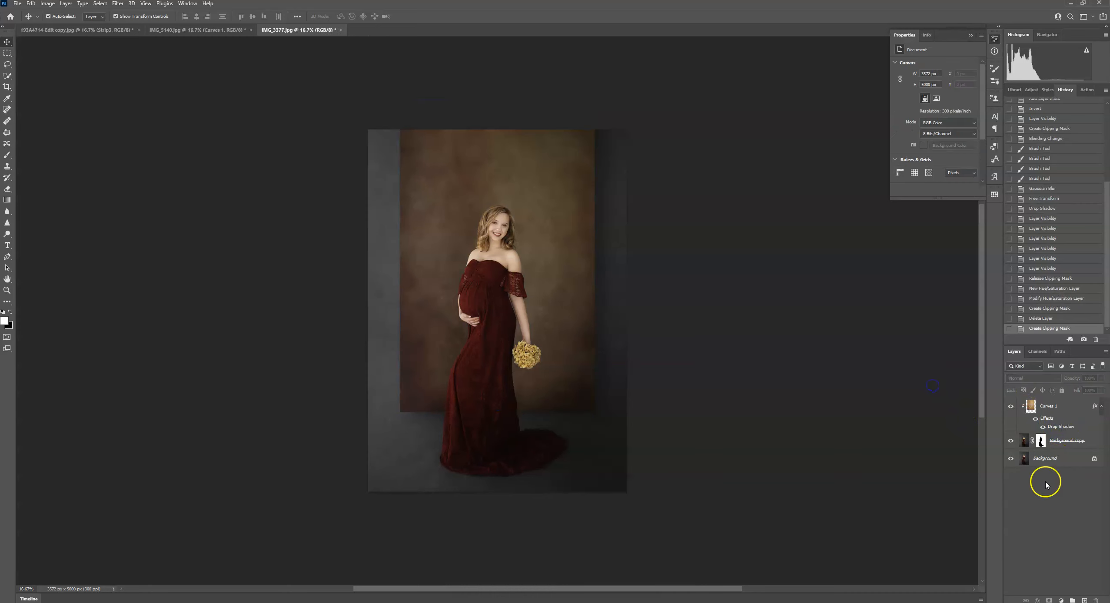
Compare the portrait with the Curves 1 strip off and on, and review the finished strips in the other two open portraits
click(1012, 406)
click(1012, 407)
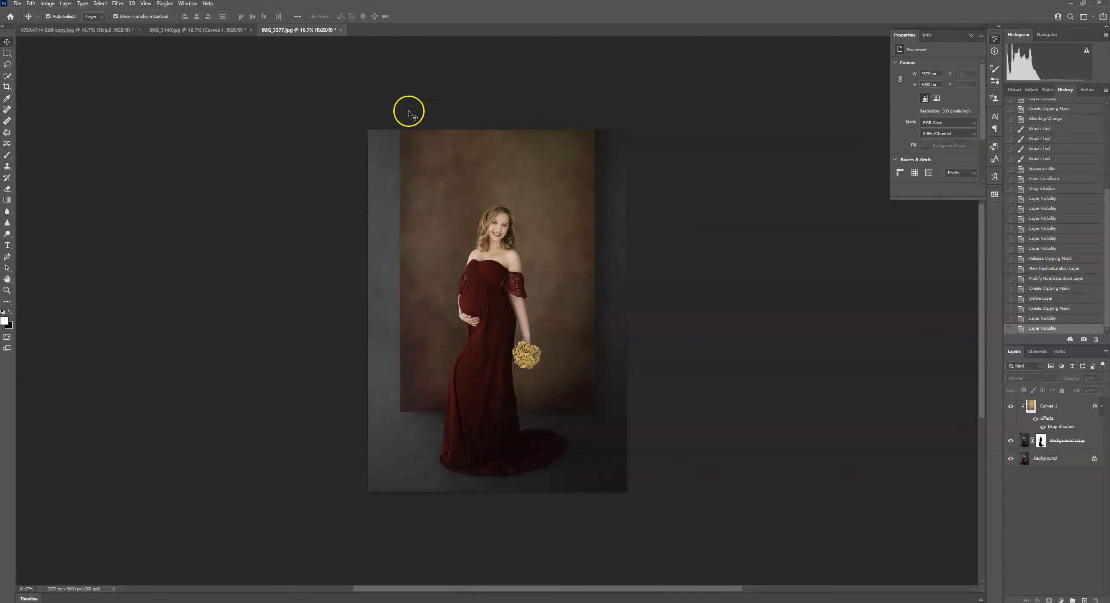
click(194, 30)
click(104, 30)
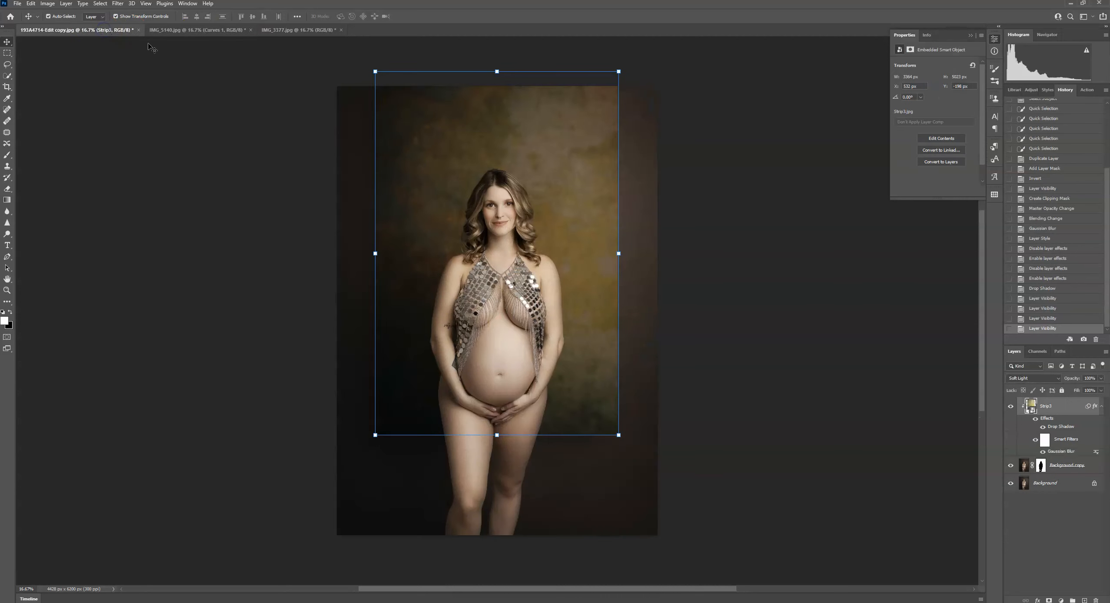
click(7, 54)
click(166, 30)
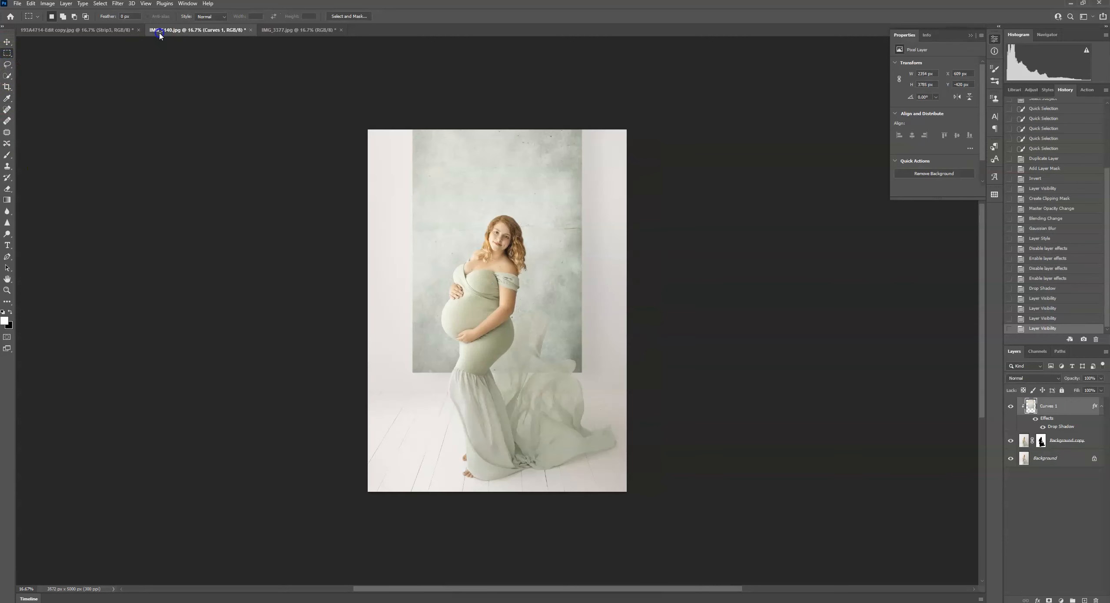
click(287, 30)
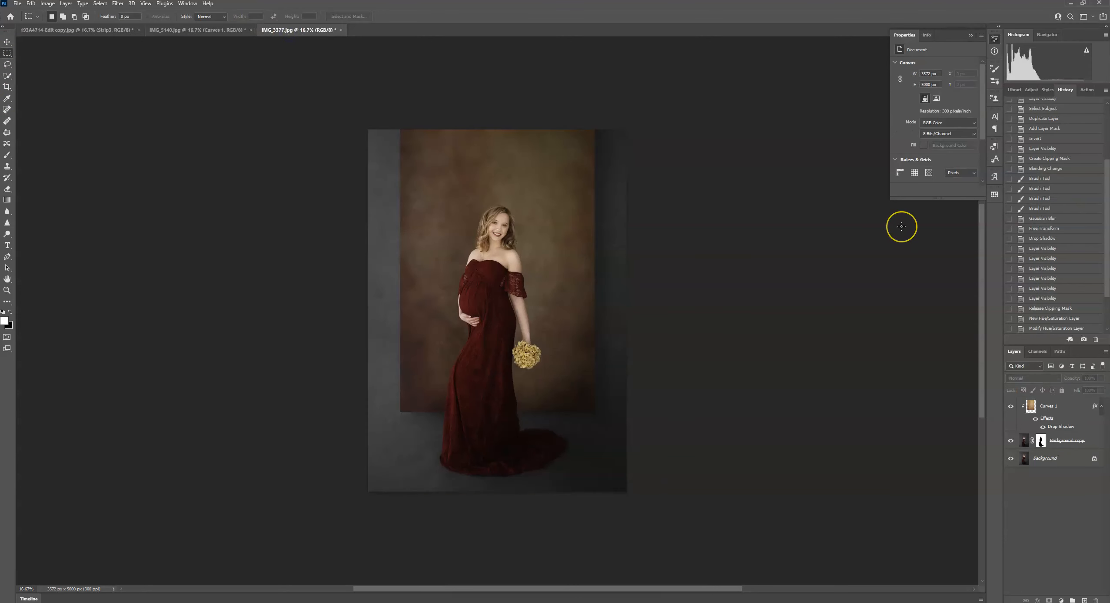